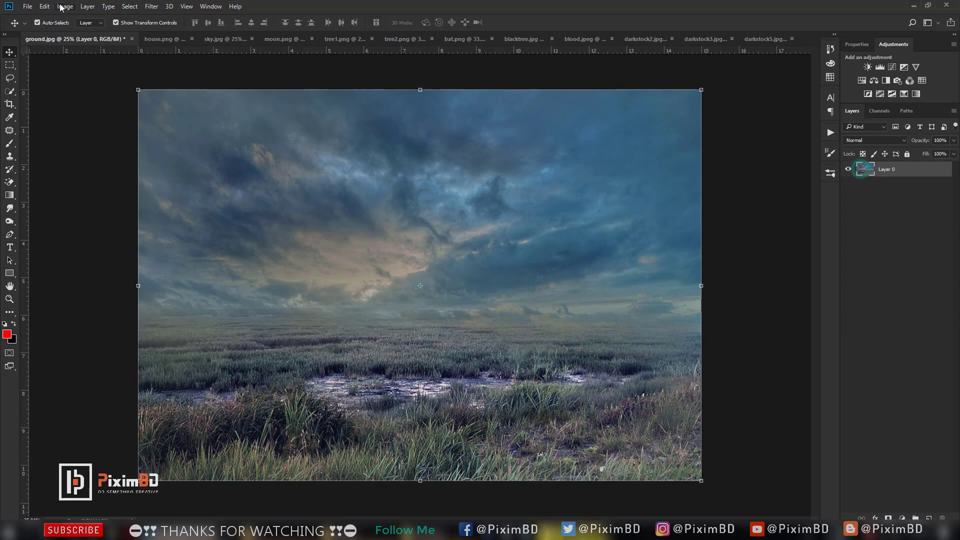
- Adjust the ground image's brightness to about -12 and contrast to about 17
click(65, 6)
mouse_move(87, 31)
click(214, 32)
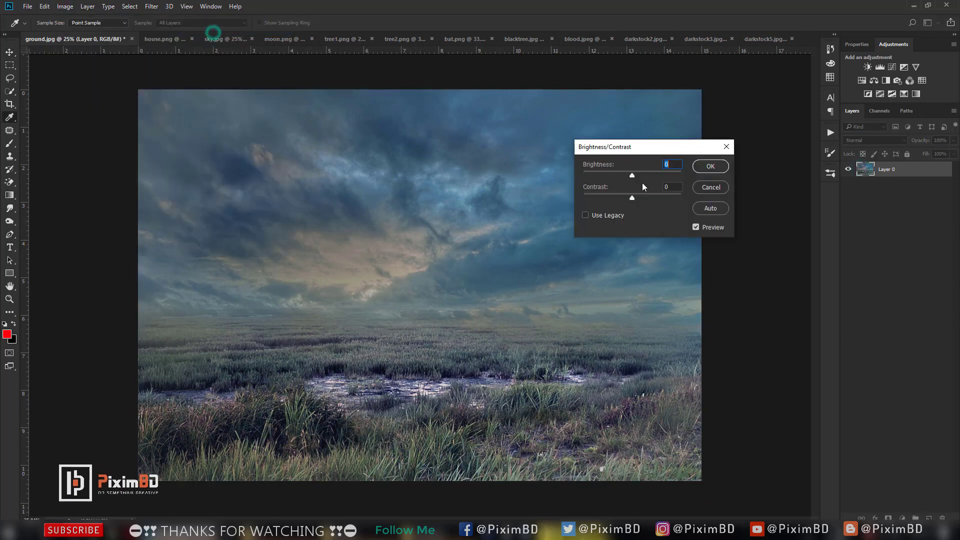
click(634, 195)
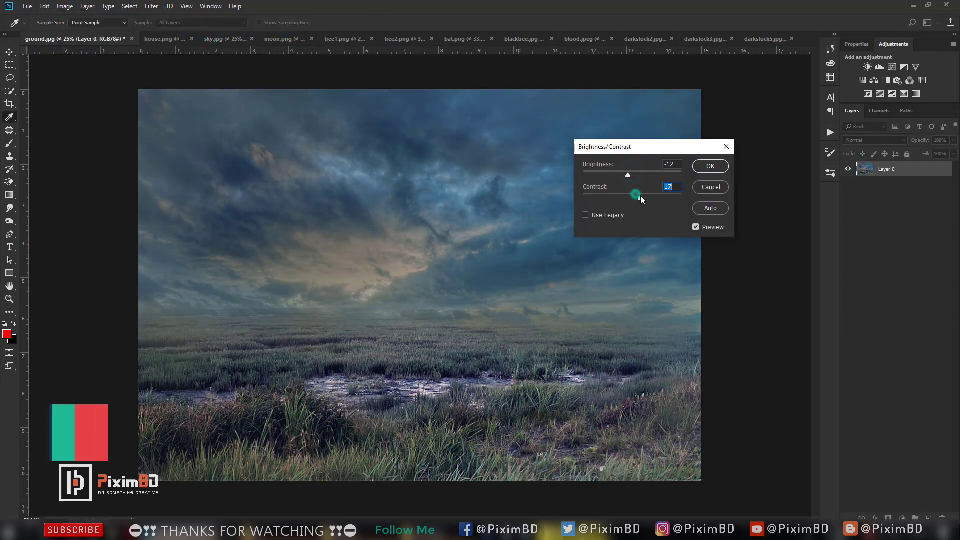
click(701, 167)
- Shift the ground image's midtone color balance toward blue, to about +27
click(65, 6)
mouse_move(87, 31)
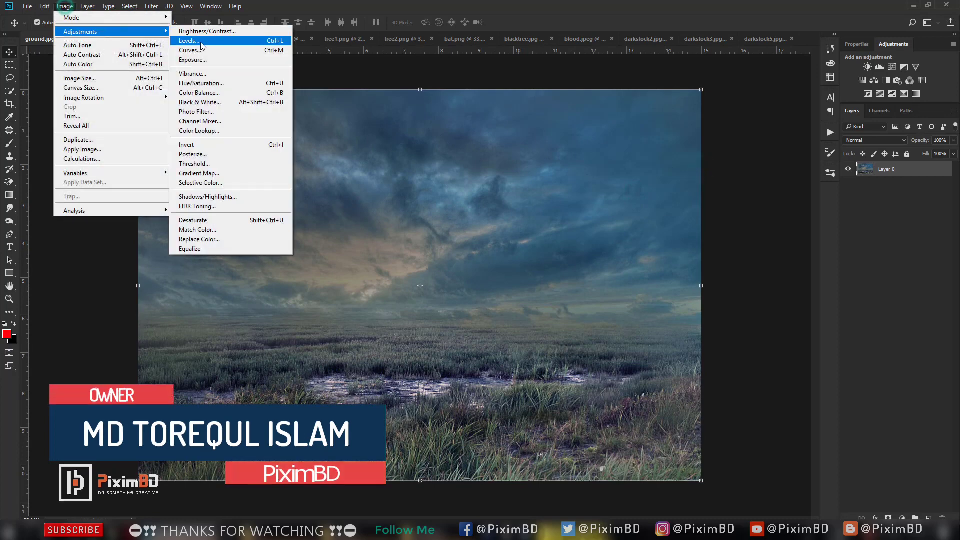
click(238, 94)
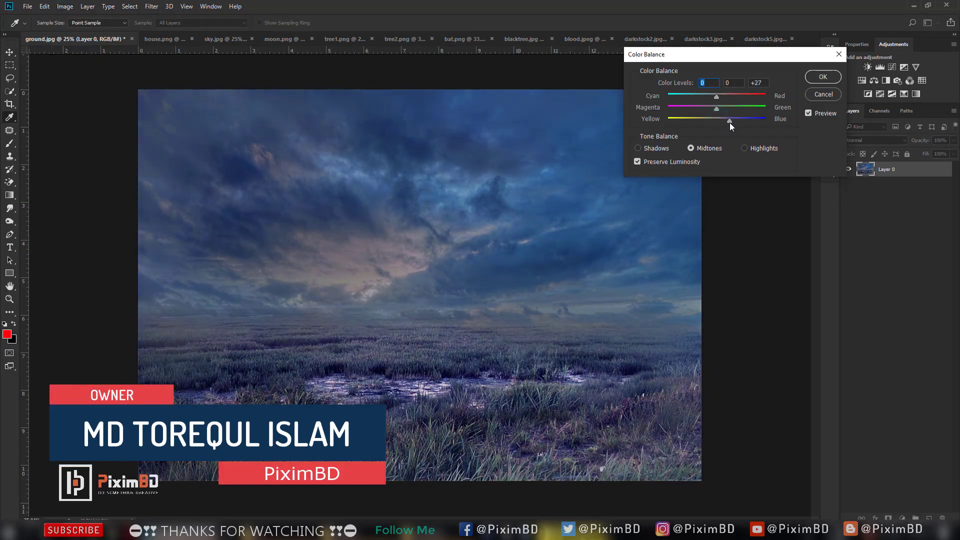
key(Return)
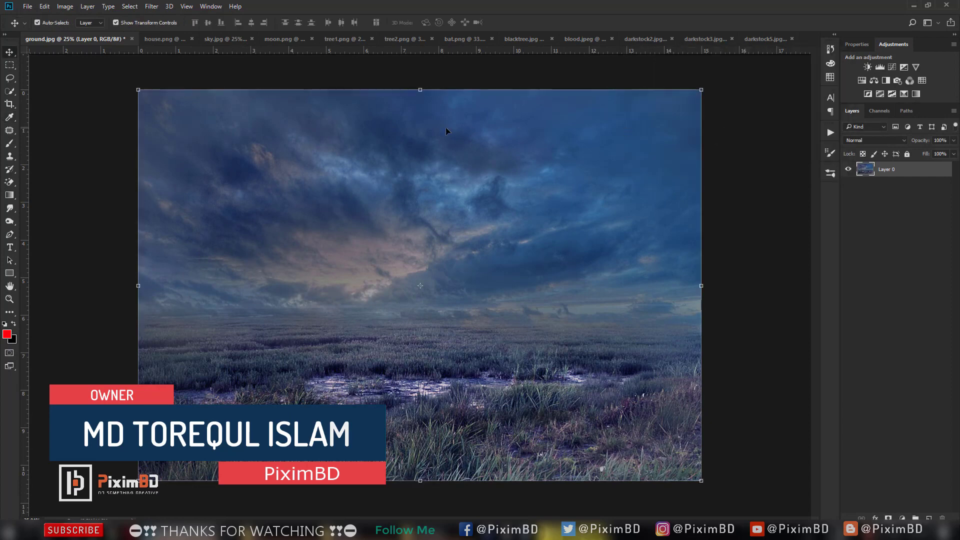
- Bring the house from house.png into the ground.jpg document and place it on the grass near the centre
click(165, 39)
drag(296, 159, 404, 255)
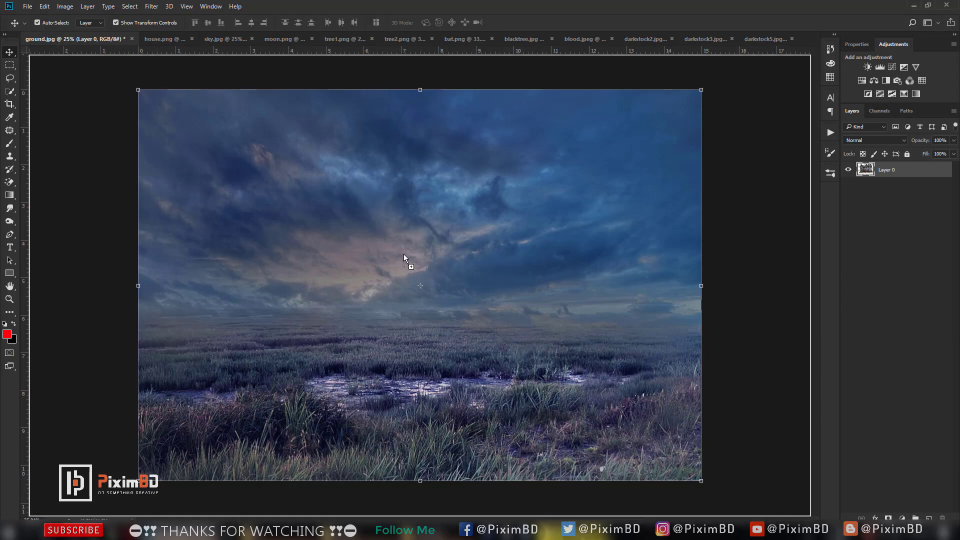
drag(462, 227, 480, 307)
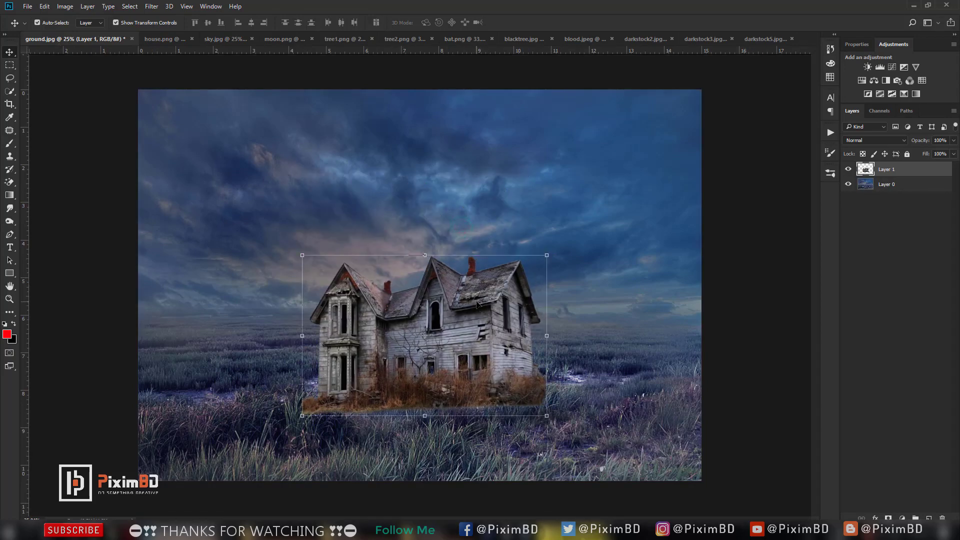
- Enlarge the house to about 142% and centre it on the field
key(ctrl+t)
drag(548, 256, 592, 226)
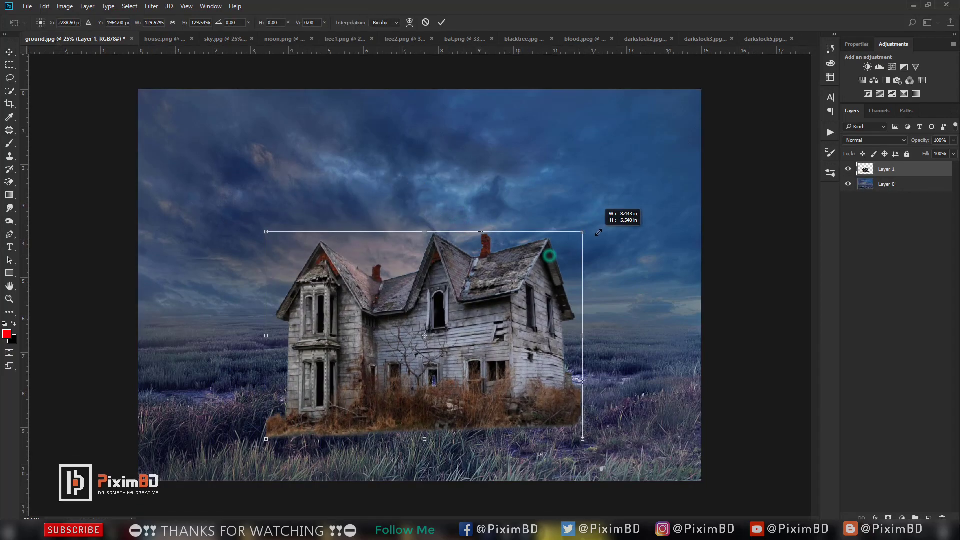
drag(508, 298, 509, 264)
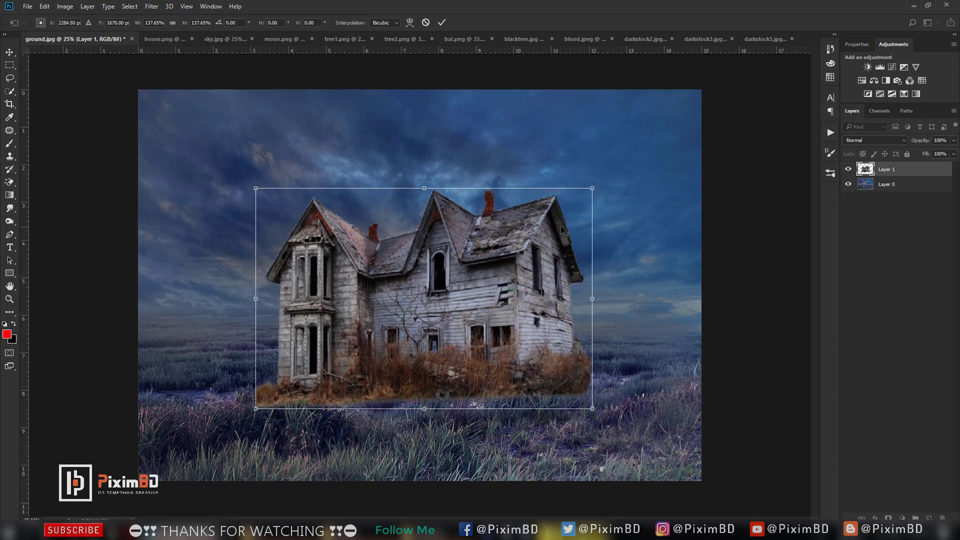
drag(593, 187, 599, 182)
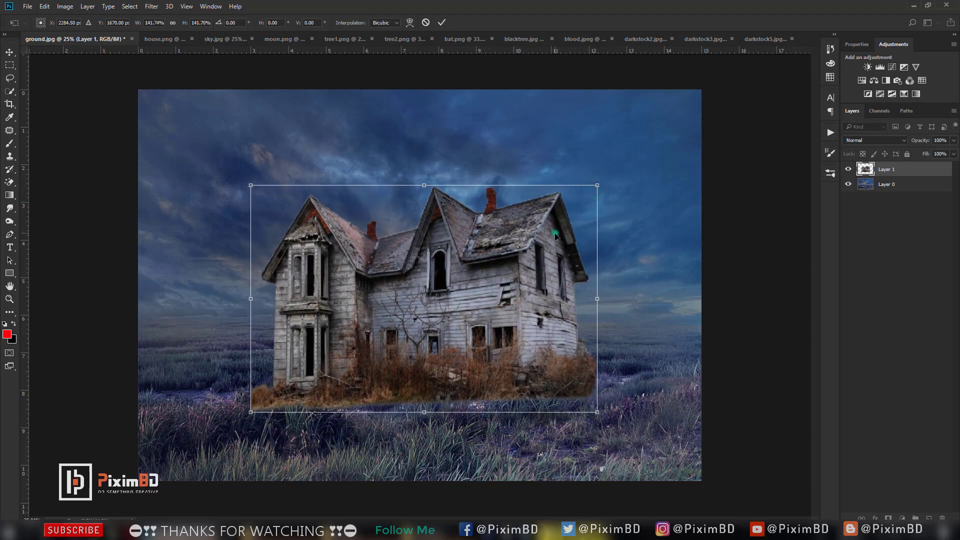
mouse_move(551, 239)
mouse_down()
mouse_move(554, 220)
mouse_move(557, 239)
mouse_up()
key(Return)
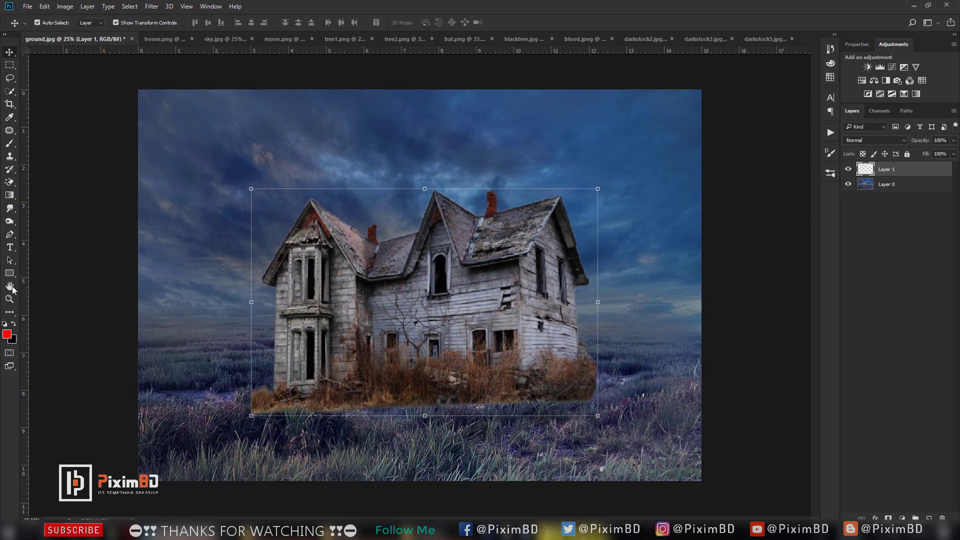
- Add a layer mask to the house layer and erase the hard lower edge of its grass with a soft eraser
right_click(12, 184)
click(62, 183)
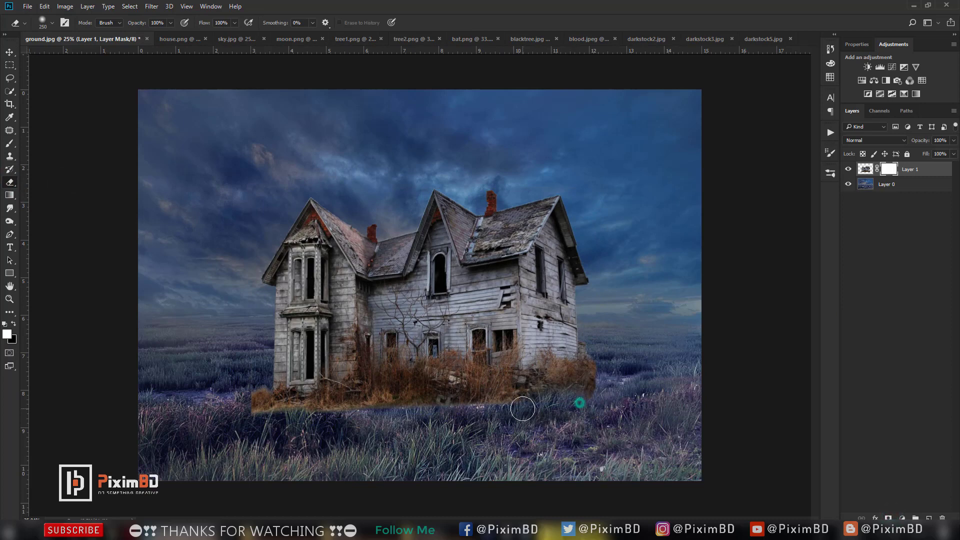
mouse_move(585, 403)
mouse_down()
mouse_move(593, 402)
mouse_move(548, 412)
mouse_up()
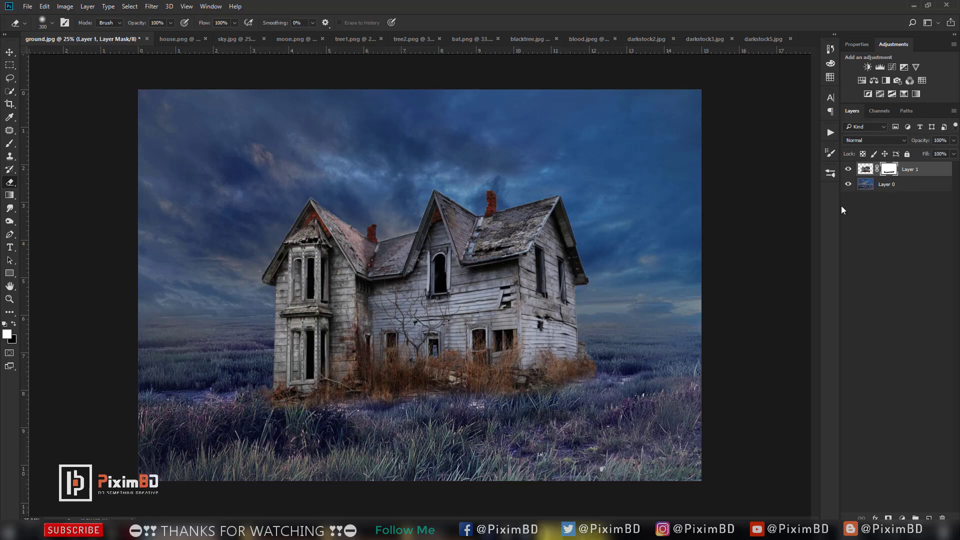
- Move the masked house slightly to the right and down, and keep its base blended into the grass
key(ctrl+t)
drag(543, 253, 562, 262)
key(Return)
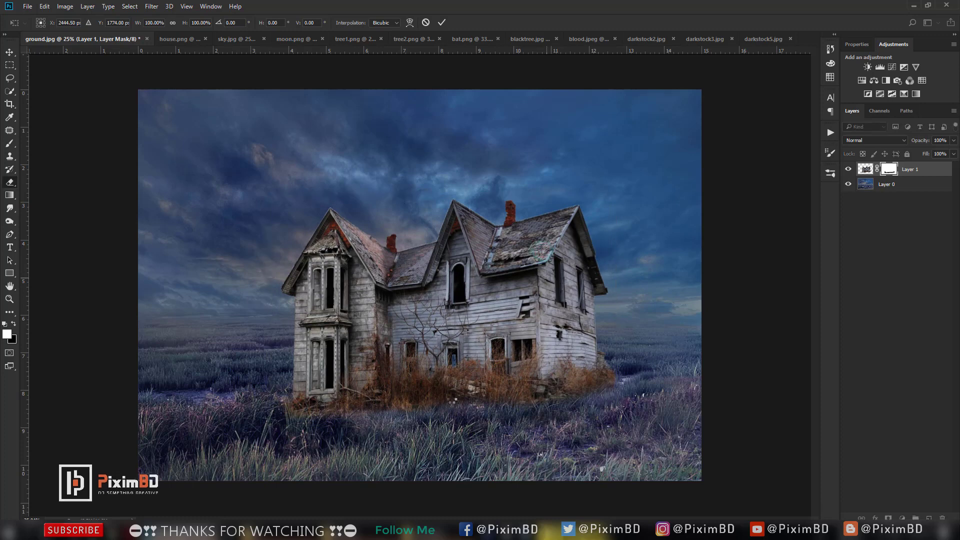
key(e)
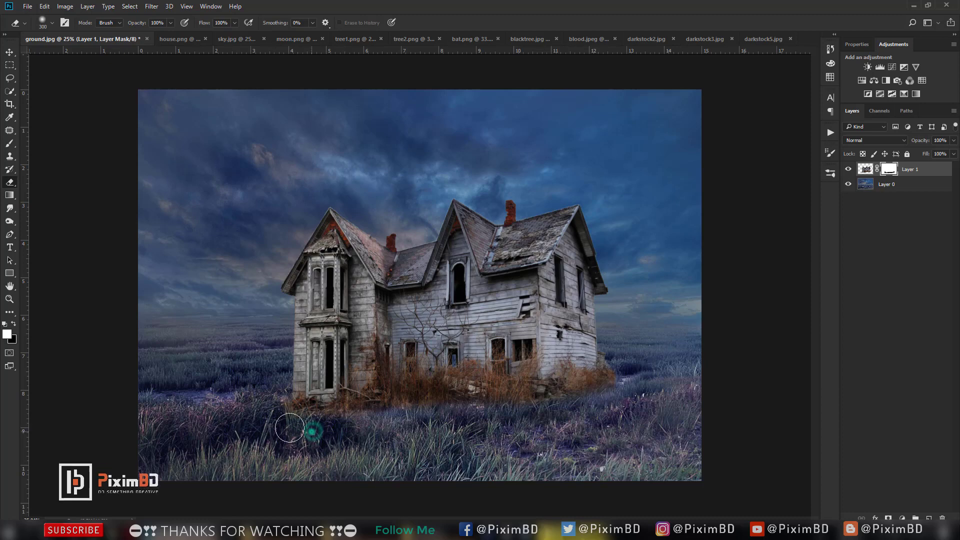
scroll(265, 421, down, 2)
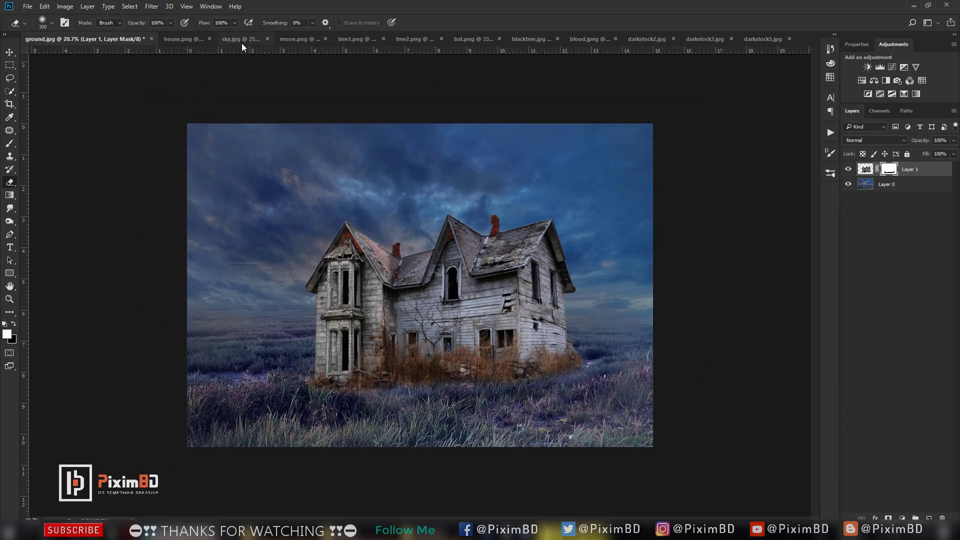
- Unlock the sky.jpg background layer and bring the sky into the ground.jpg document
click(241, 39)
key(v)
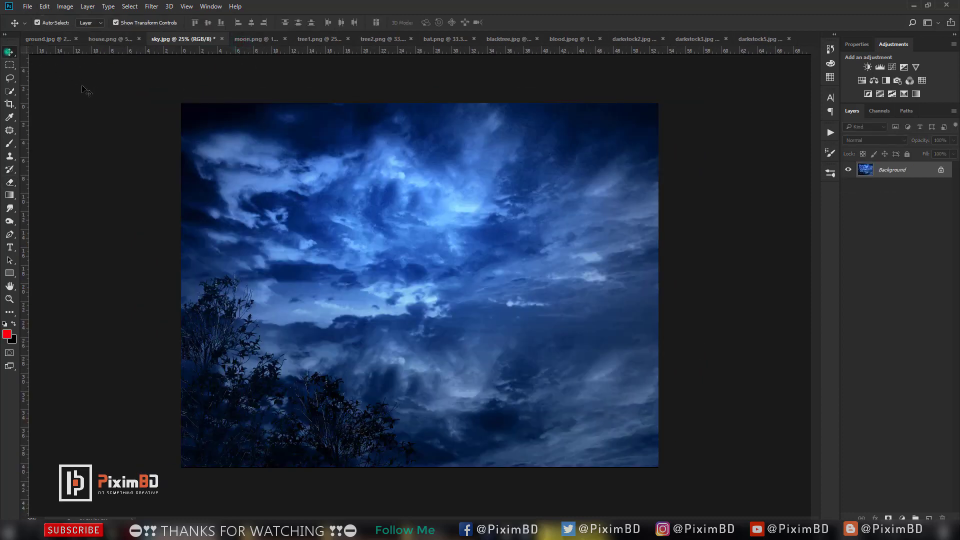
click(941, 171)
drag(306, 180, 505, 203)
scroll(600, 244, down, 2)
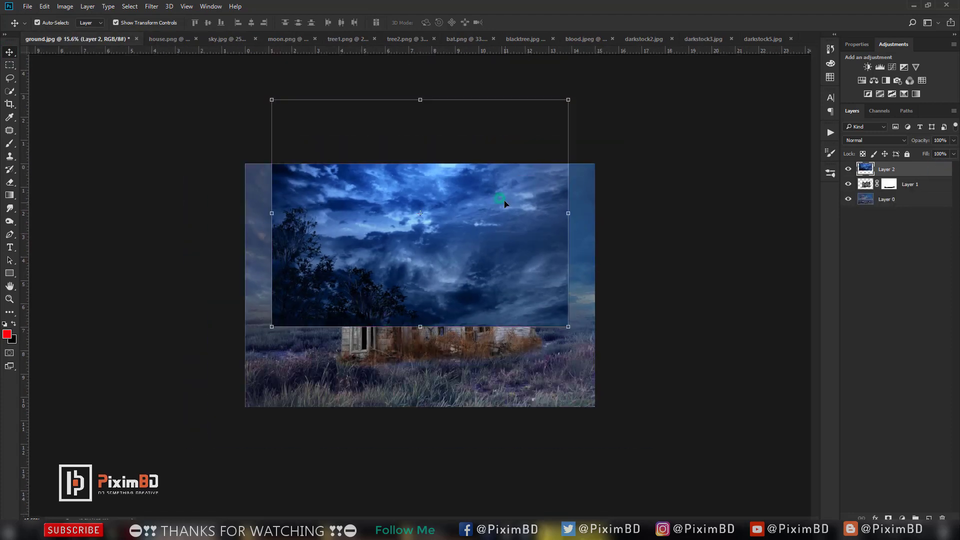
- Enlarge the sky to about 168% so it covers the canvas, and put its layer beneath the house layer
drag(567, 329, 705, 375)
drag(517, 324, 480, 286)
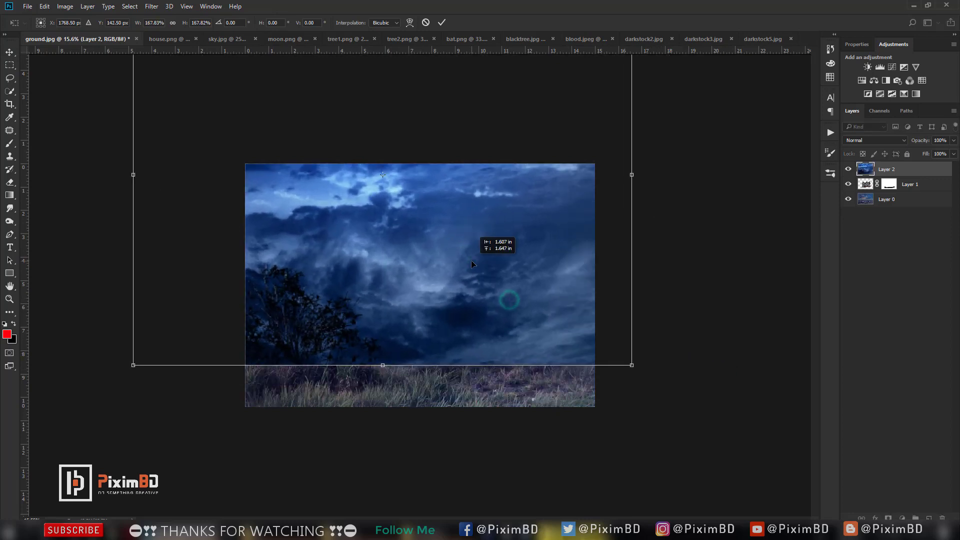
drag(481, 228, 505, 236)
key(Return)
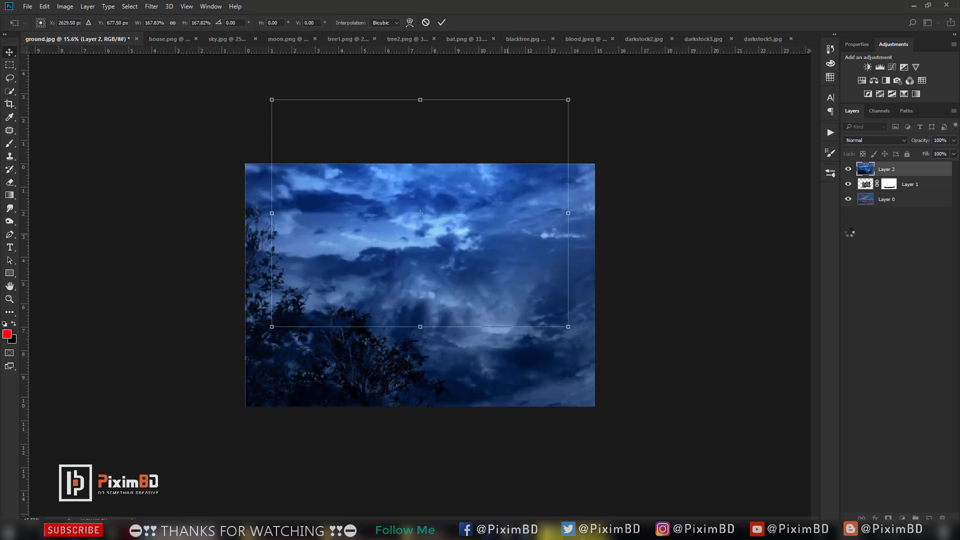
drag(916, 168, 915, 191)
click(907, 230)
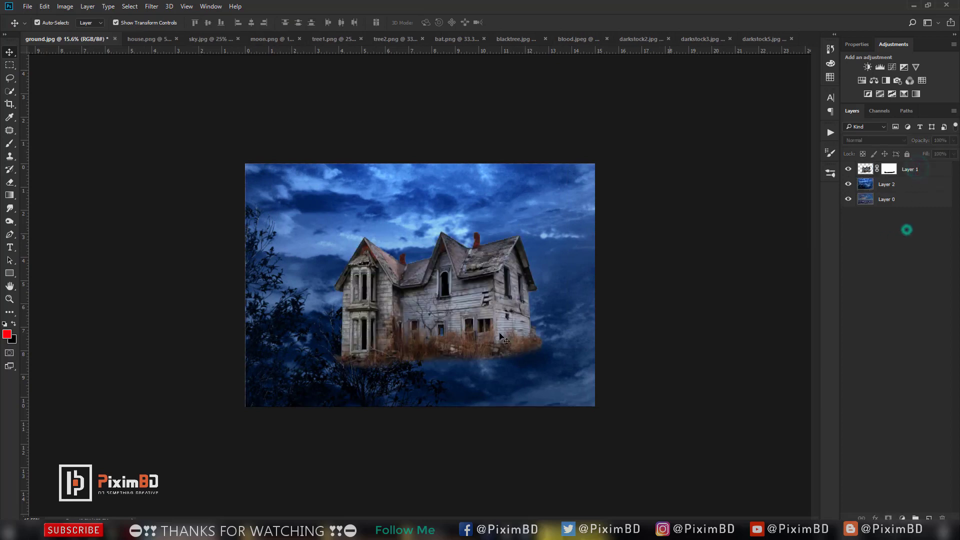
- Add a layer mask to the sky layer and erase the sky over the foreground grass with a large soft eraser
click(902, 188)
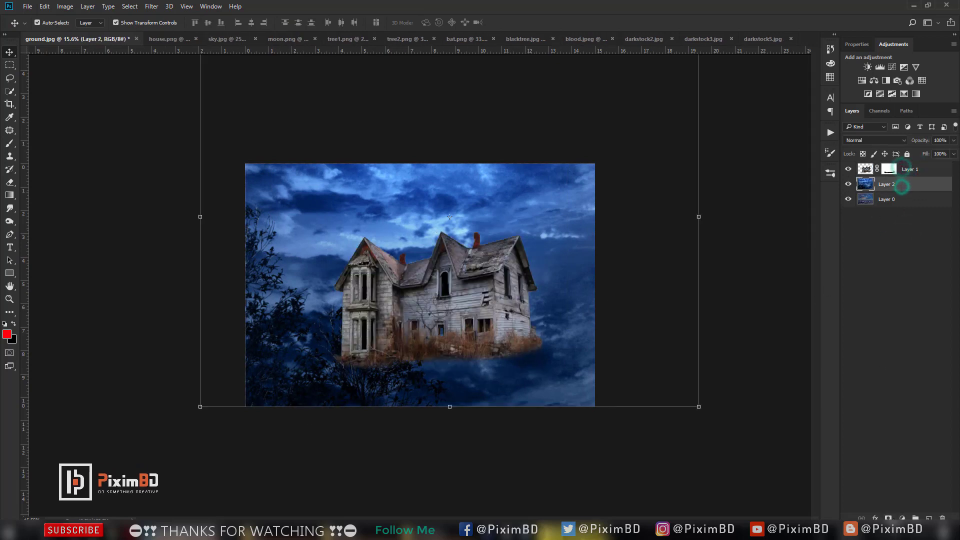
click(888, 517)
click(10, 144)
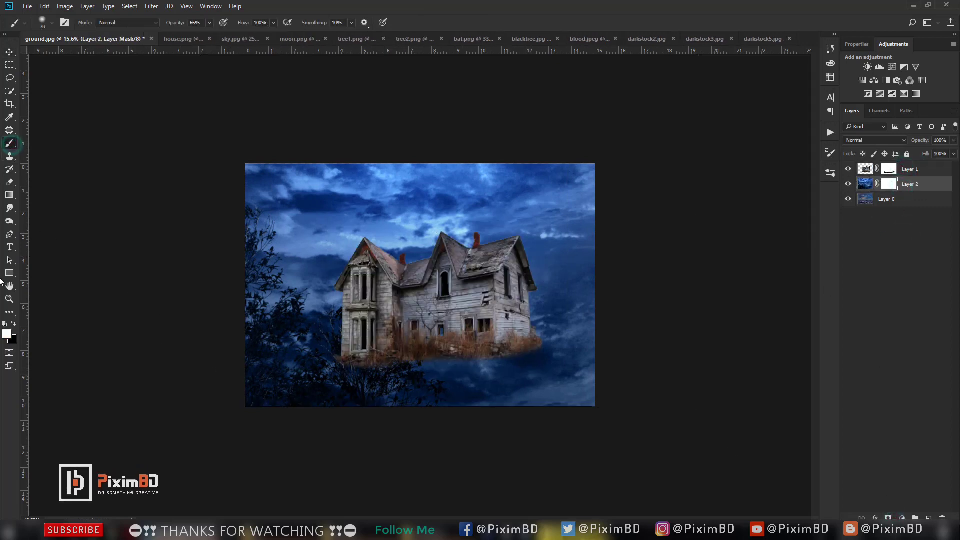
click(9, 184)
key(bracketright)
key(bracketright)
key(bracketright)
key(bracketright)
key(bracketright)
key(bracketright)
mouse_move(206, 407)
mouse_down()
mouse_move(412, 422)
mouse_move(591, 403)
mouse_move(80, 390)
mouse_move(535, 375)
mouse_move(406, 386)
mouse_up()
- Blend the sky into the field along the horizon on both sides of the house with a 1500 px eraser
key(bracketright)
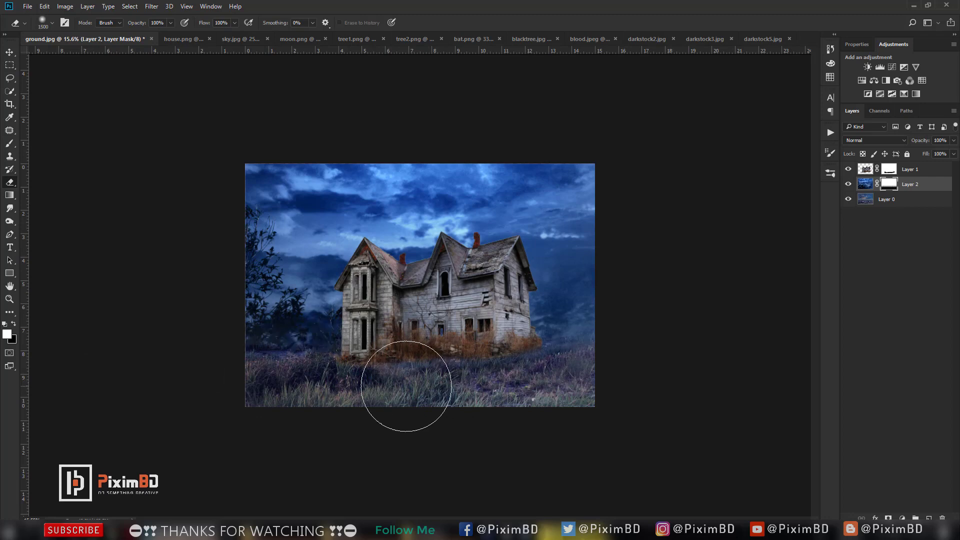
drag(254, 384, 553, 353)
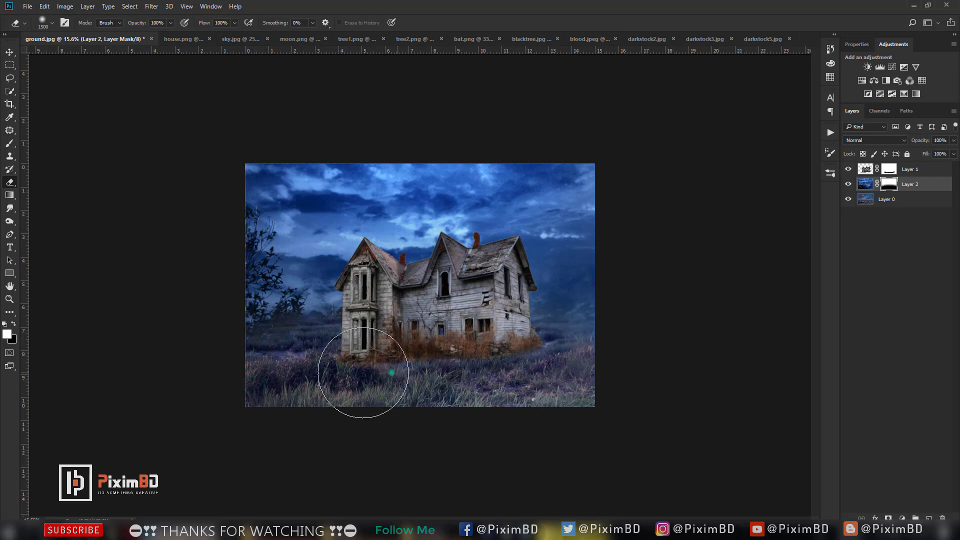
drag(391, 372, 198, 391)
scroll(368, 370, down, 1)
scroll(370, 370, up, 3)
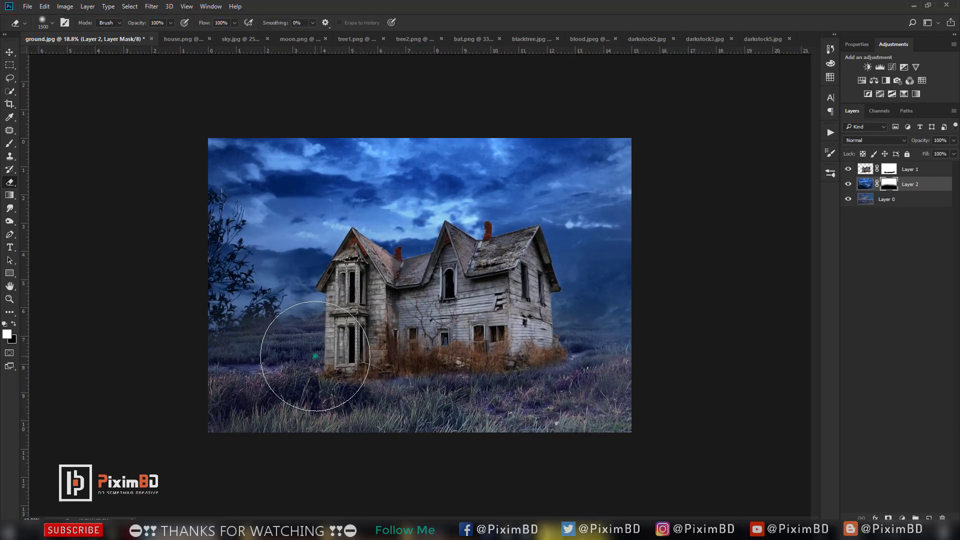
mouse_move(315, 356)
mouse_down()
mouse_move(370, 385)
mouse_move(413, 390)
mouse_up()
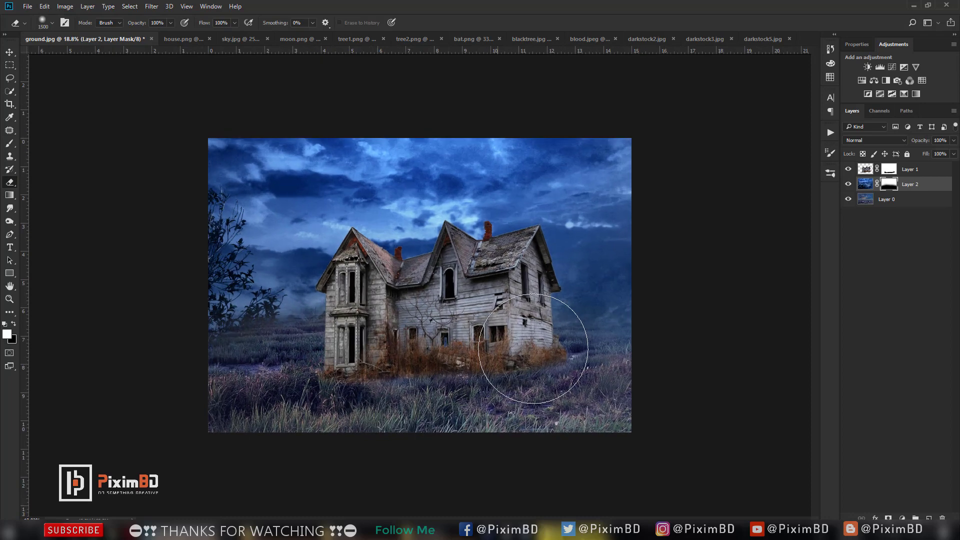
- Swap the foreground and background colors and restore the masked sky around the tree left of the house
key(x)
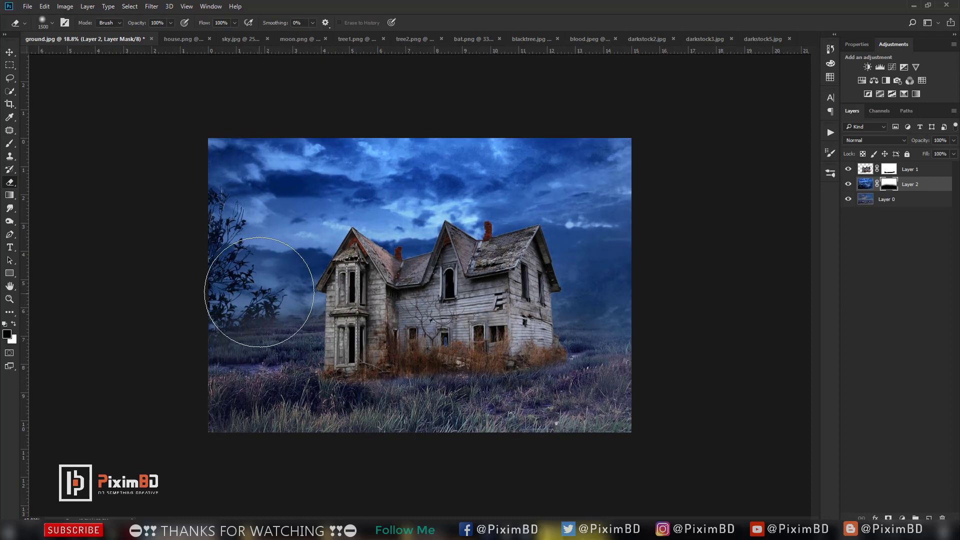
click(253, 296)
scroll(447, 257, down, 3)
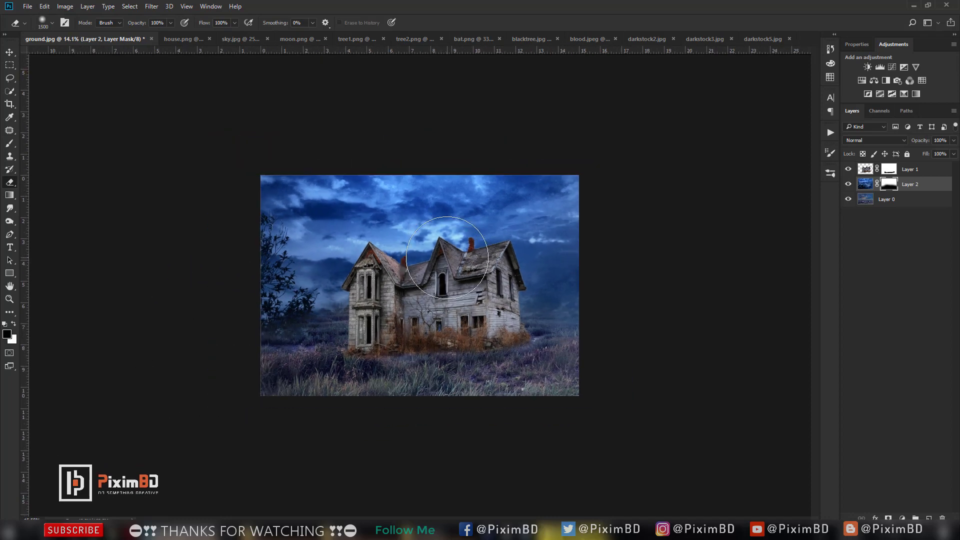
scroll(452, 255, up, 3)
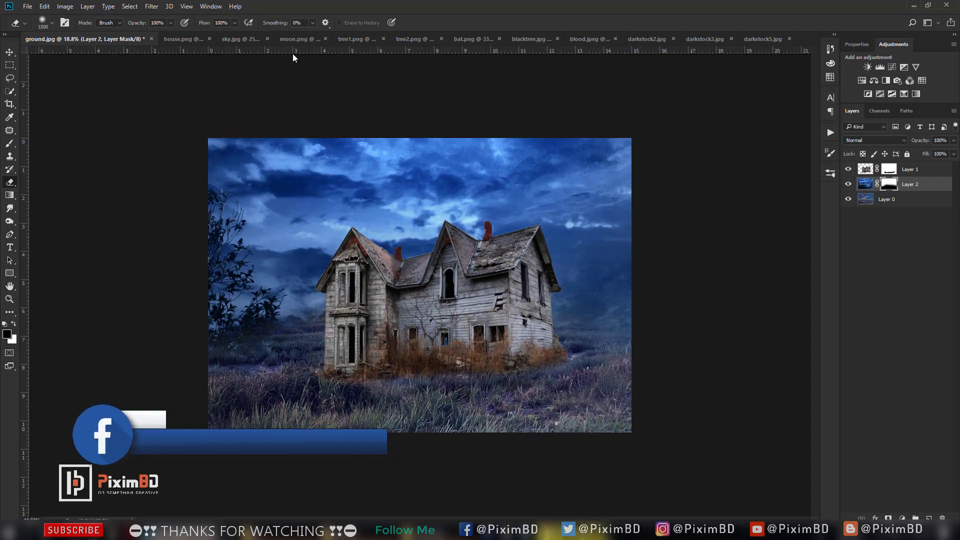
- Bring the moon from moon.png into the ground.jpg document, placing it in the sky behind the house
click(293, 40)
key(v)
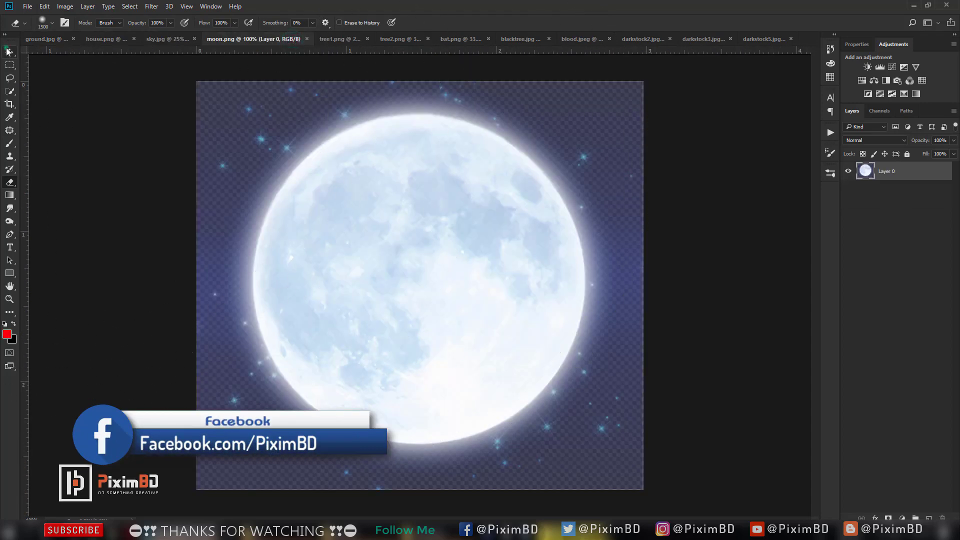
drag(354, 150, 380, 170)
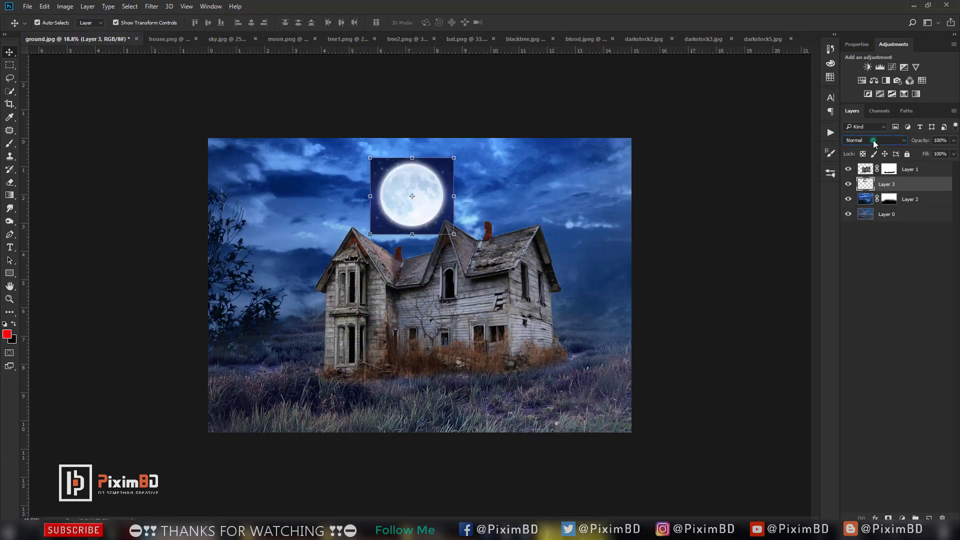
- Set the moon layer's blend mode to Screen, then slightly enlarge the moon and position it just above the roof
click(874, 143)
click(860, 210)
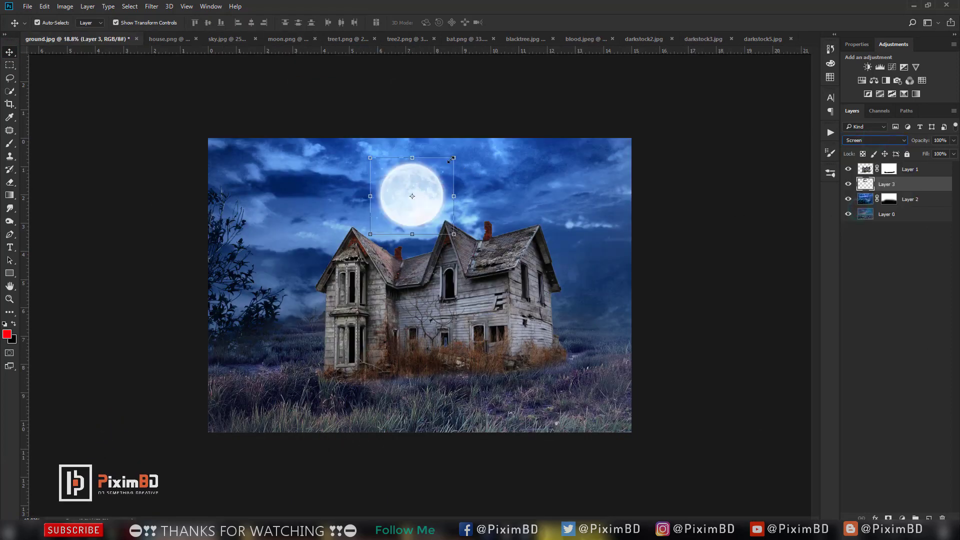
drag(453, 158, 425, 181)
double_click(434, 177)
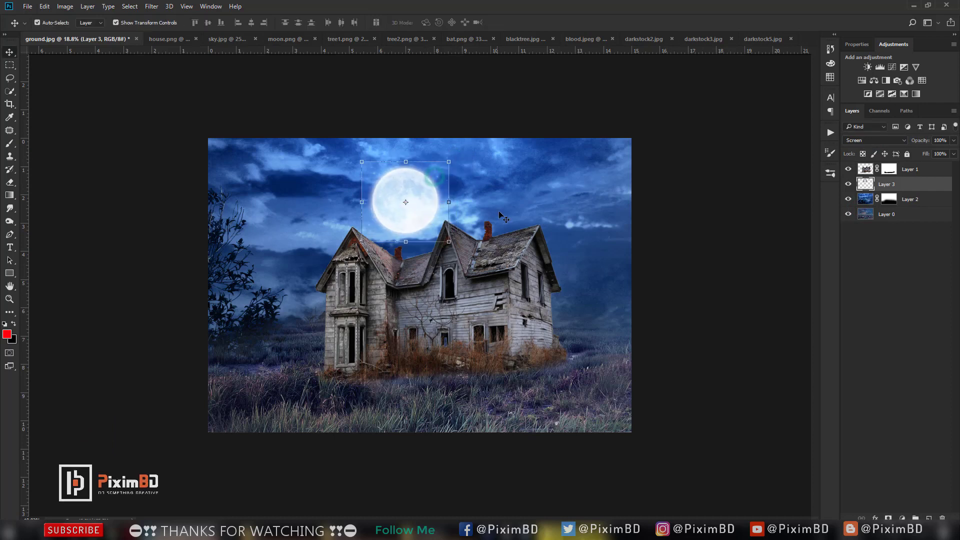
- Change the moon layer's blend mode again to bring out more of the moon's surface detail, and deselect the layer
click(930, 327)
click(907, 183)
click(873, 140)
click(864, 203)
click(907, 254)
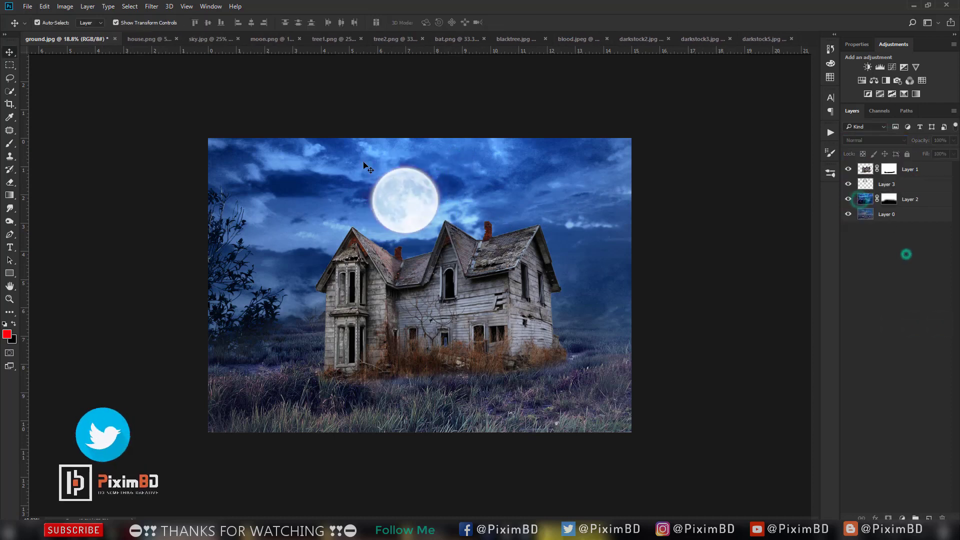
- Move the moon on Layer 3 slightly up and to the left above the roof, then deselect the layer
scroll(361, 190, down, 2)
scroll(370, 178, up, 3)
scroll(371, 200, down, 3)
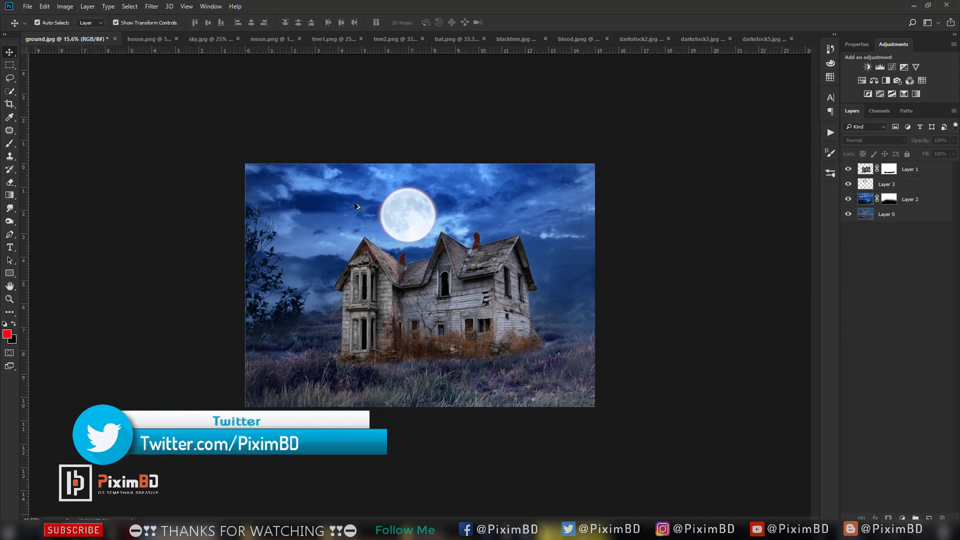
scroll(356, 206, up, 2)
click(880, 185)
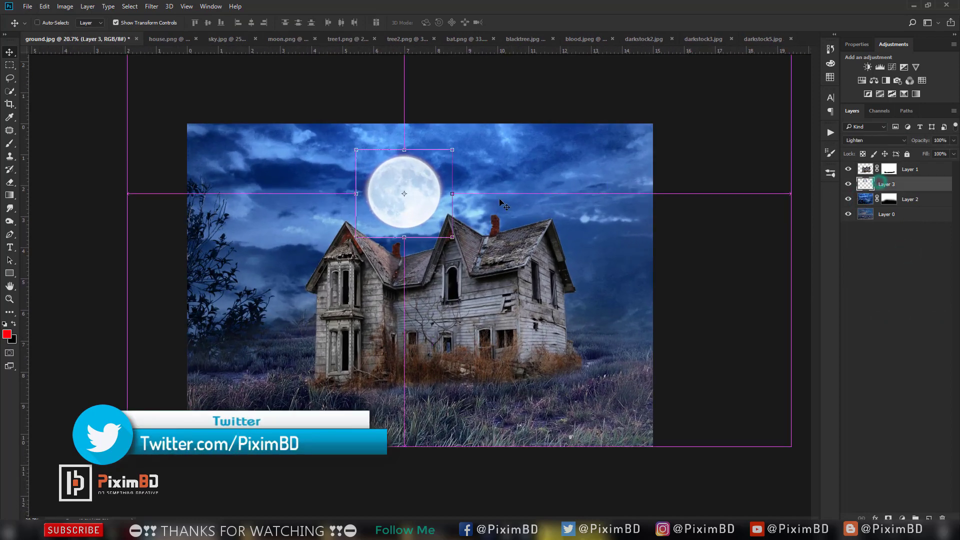
key(ctrl+t)
key(Return)
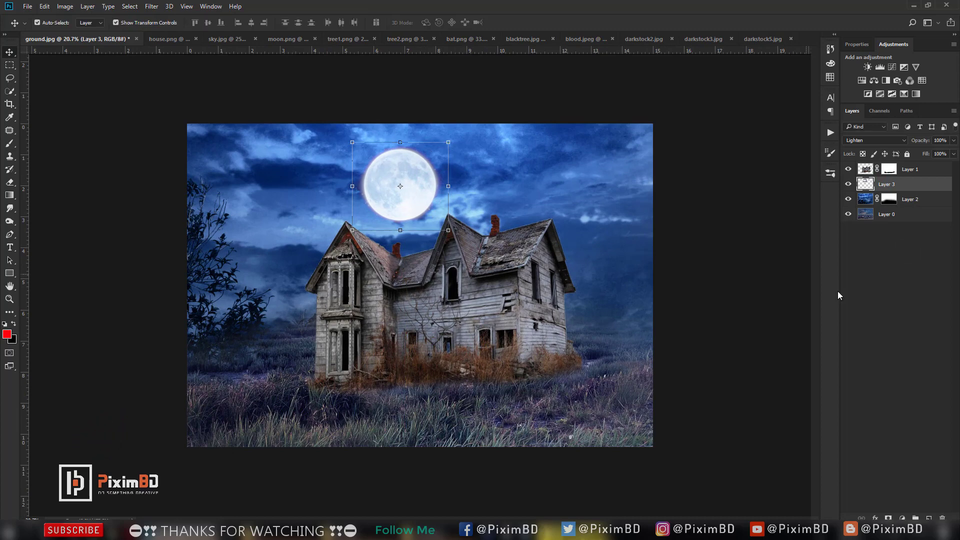
click(837, 288)
click(880, 280)
scroll(170, 82, down, 1)
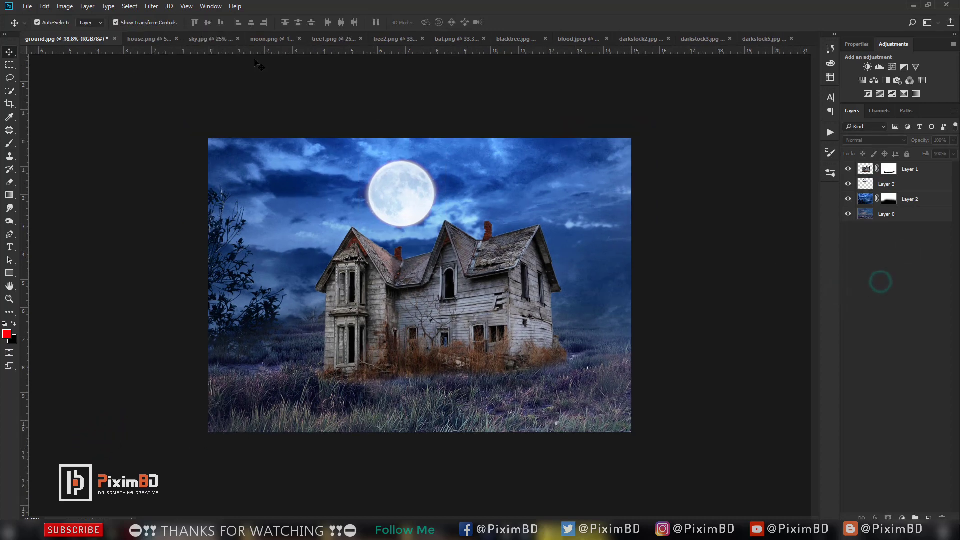
- Bring the bare tree from tree1.png into the ground.jpg document, placing it over the right end of the house
click(334, 42)
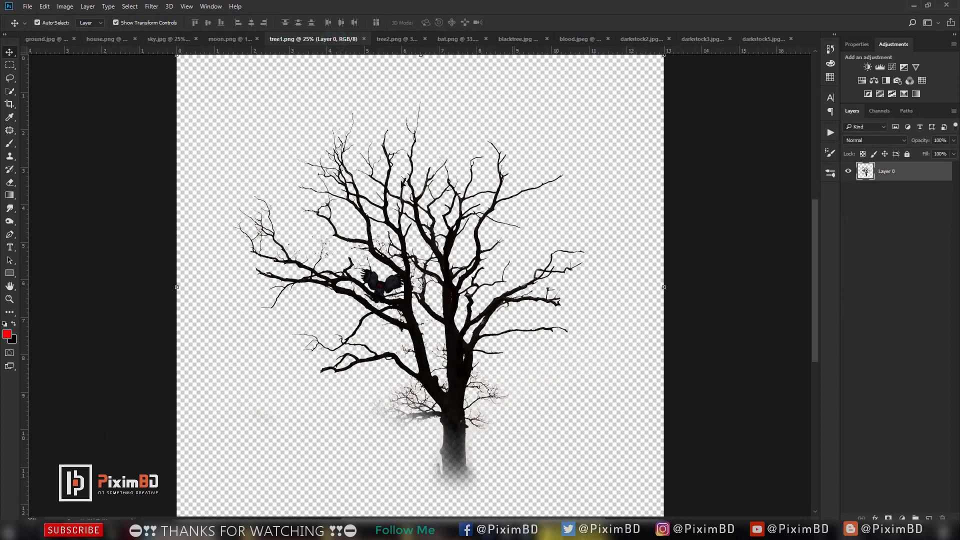
drag(400, 181, 613, 255)
key(ctrl+z)
drag(596, 347, 611, 319)
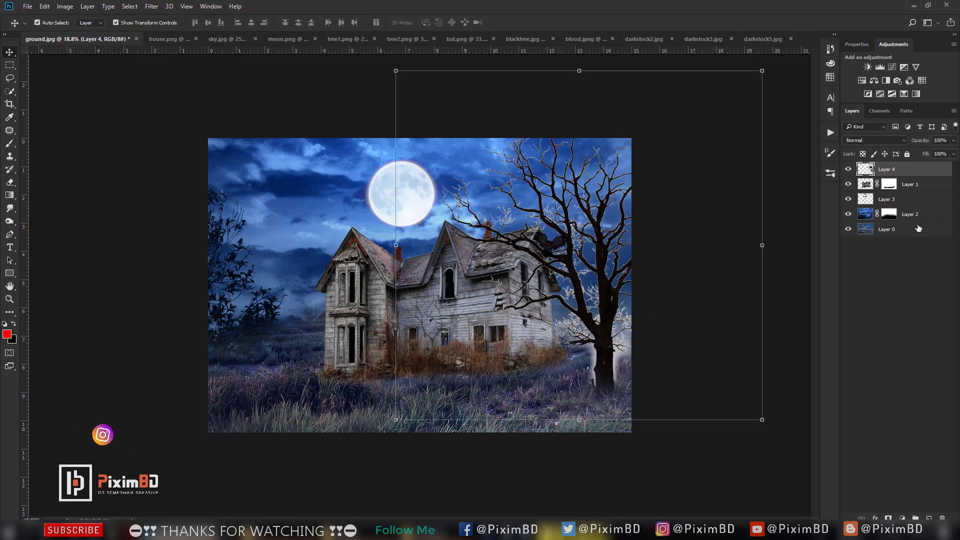
- Move the house on Layer 1 slightly left and down, away from the bare tree
click(910, 185)
key(ctrl+t)
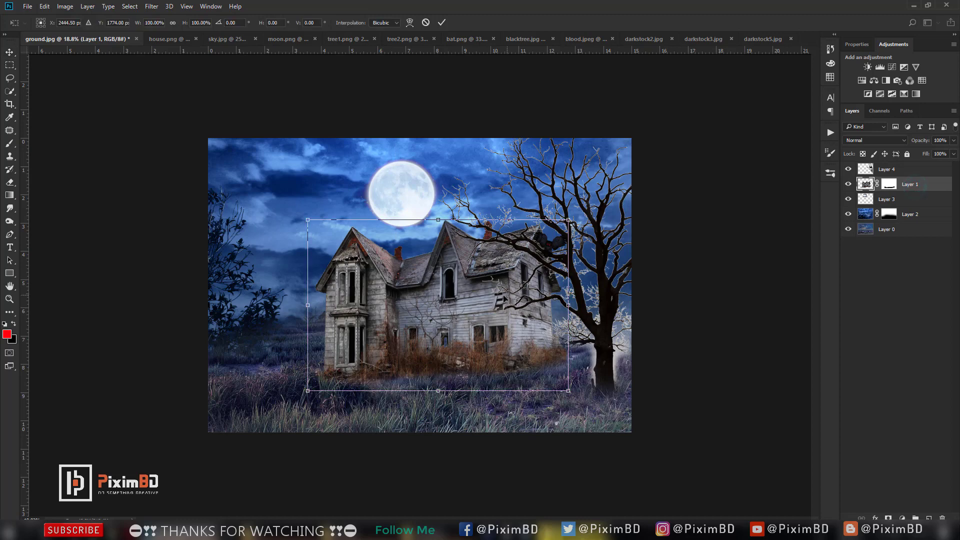
drag(474, 304, 464, 307)
key(Return)
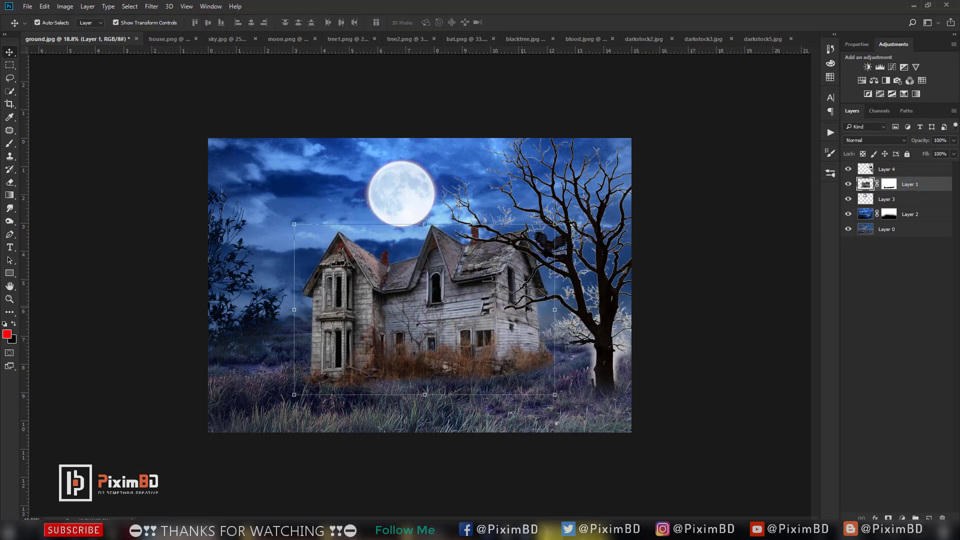
- On the house layer's mask, swap the foreground and background colors and erase along the house's base to blend it into the grass
click(888, 185)
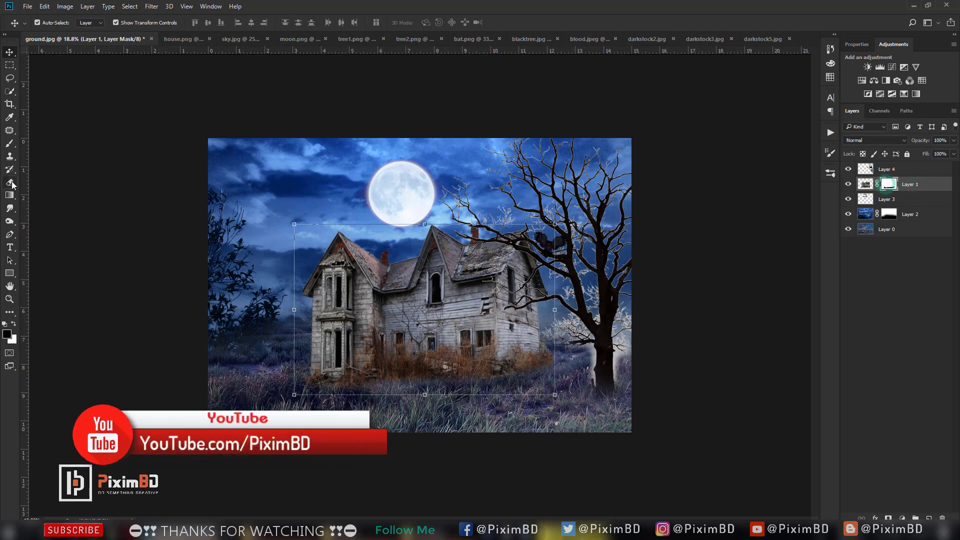
key(e)
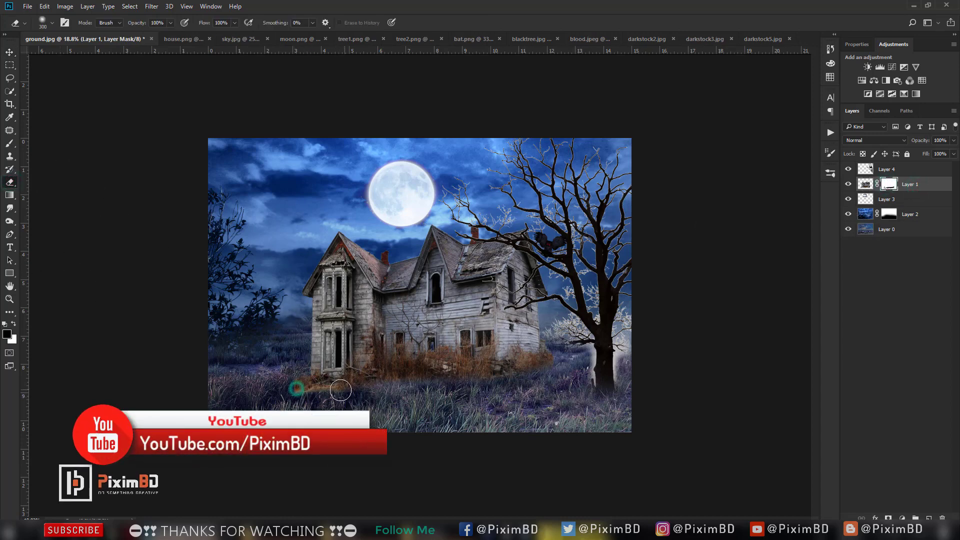
key(x)
drag(299, 388, 444, 391)
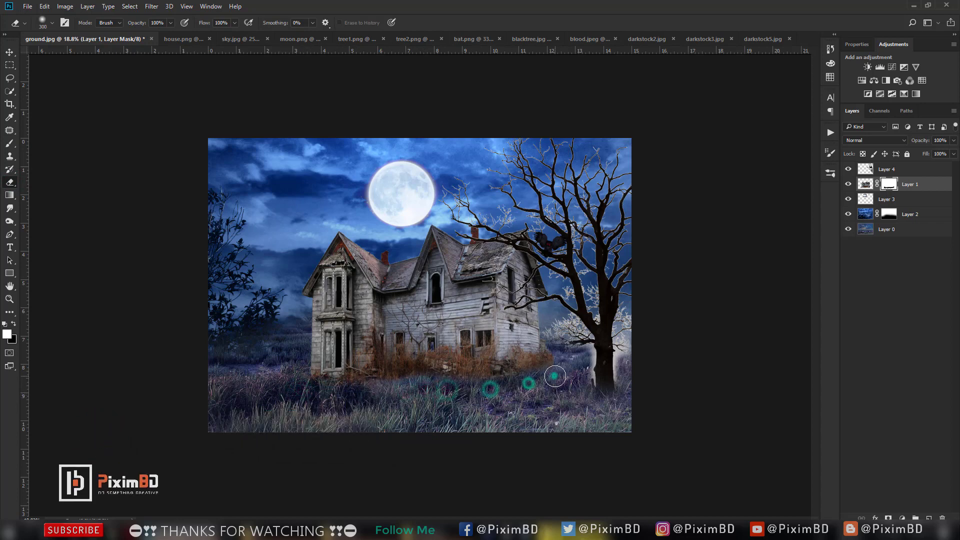
- Move the bare tree on Layer 4 slightly up, then enlarge the Eraser brush to 500
click(885, 170)
key(ctrl+t)
drag(609, 267, 609, 263)
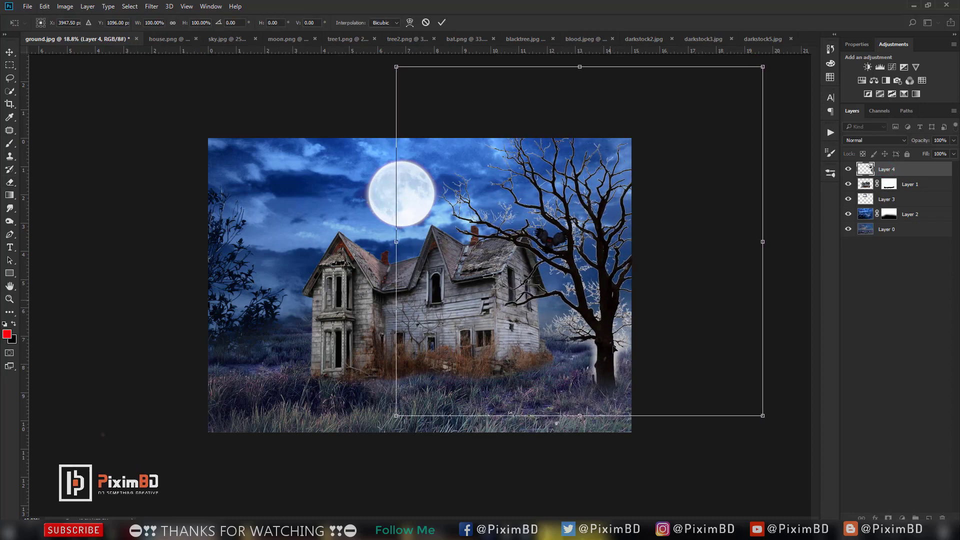
key(Return)
key(e)
key(bracketright)
key(bracketright)
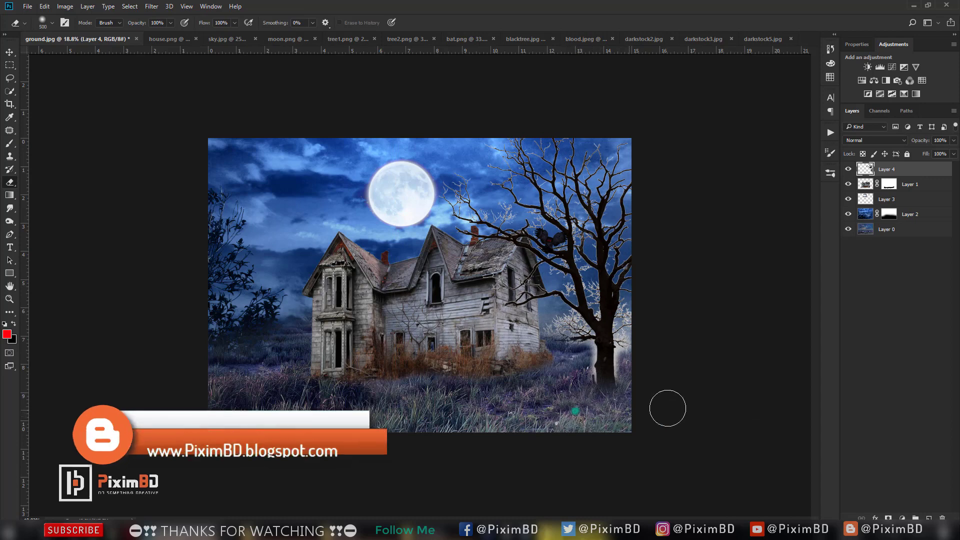
- Try Multiply on the bare tree layer, then set its blend mode to Darken to remove the light fringe around its branches
click(881, 141)
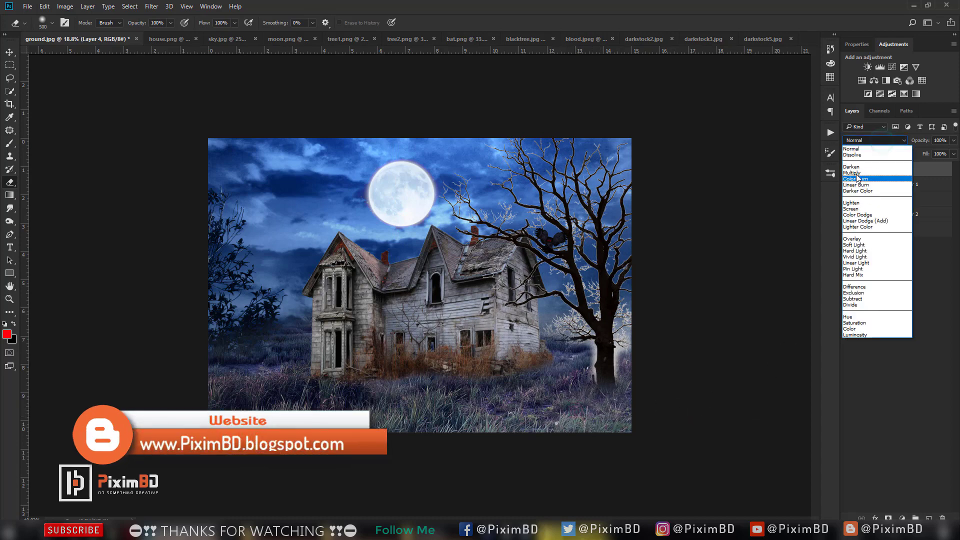
click(856, 173)
click(872, 142)
click(861, 166)
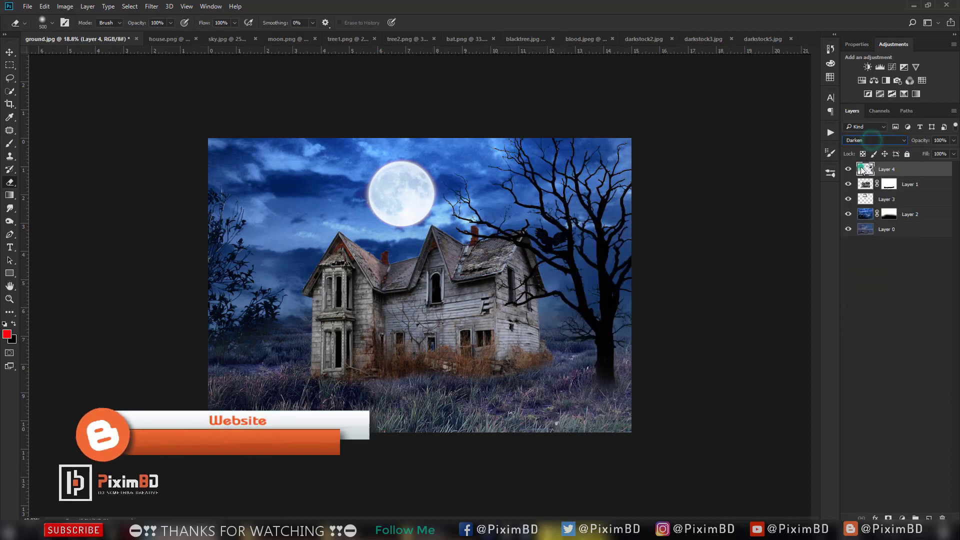
click(886, 292)
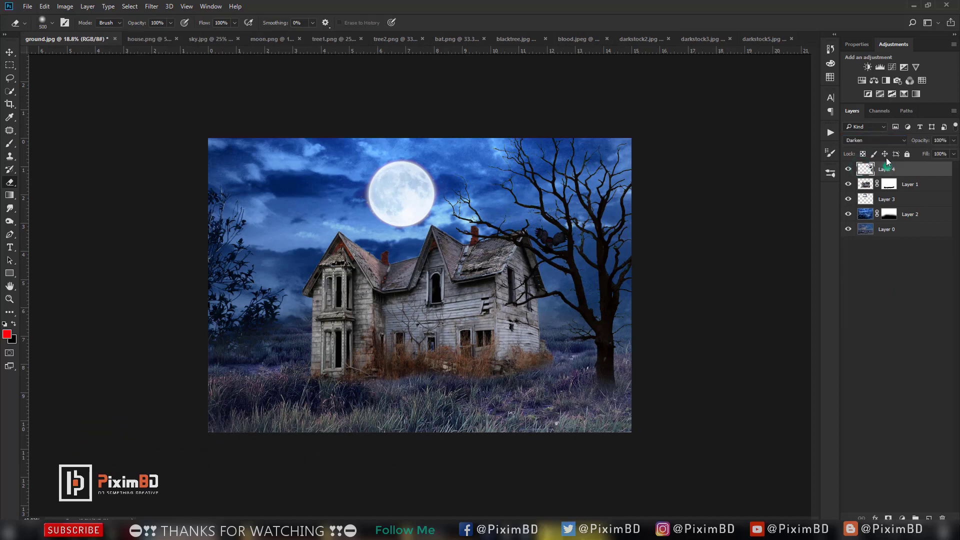
click(879, 140)
click(879, 140)
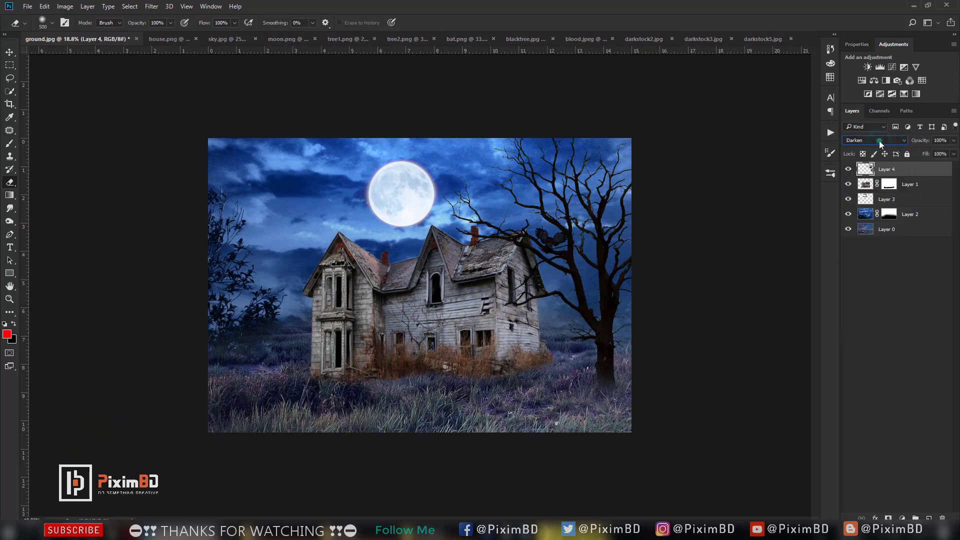
click(882, 286)
scroll(637, 282, down, 1)
click(884, 170)
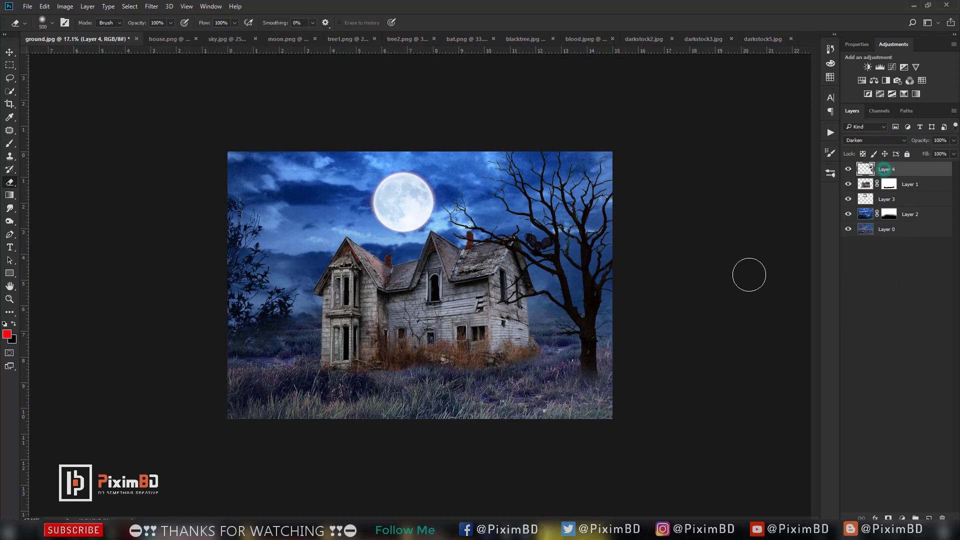
- Add a Curves adjustment above the house layer, lower its highlight end point to darken the tones, and clip it to the house
scroll(604, 296, down, 1)
click(914, 185)
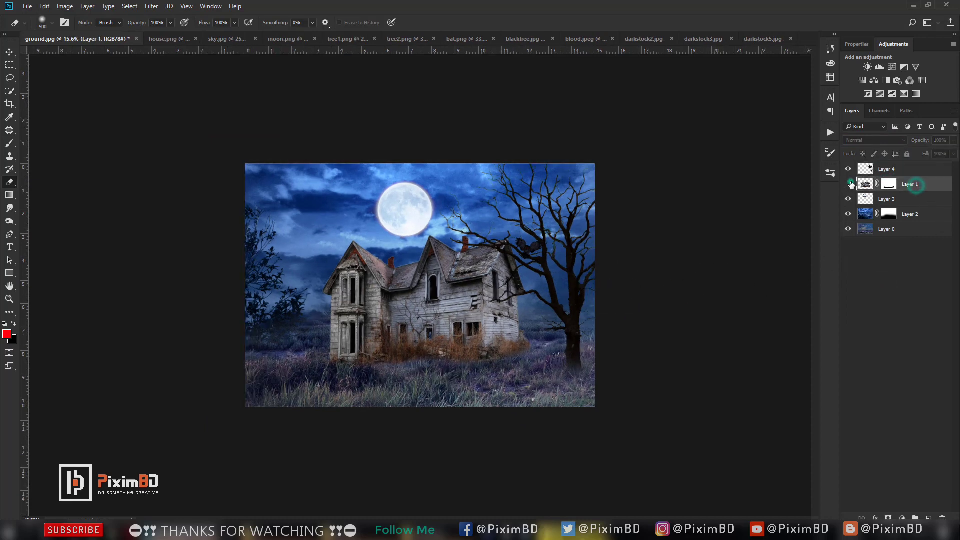
click(848, 184)
click(902, 518)
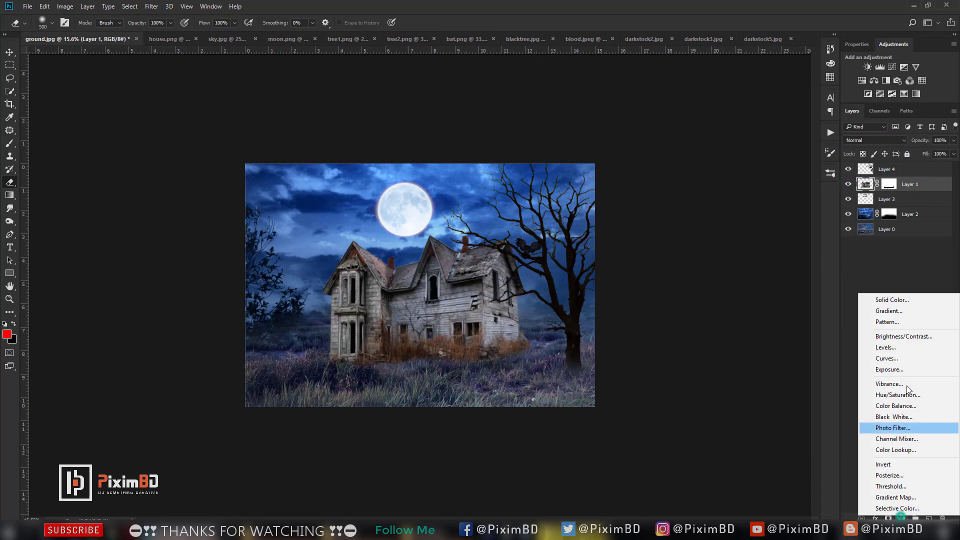
click(900, 359)
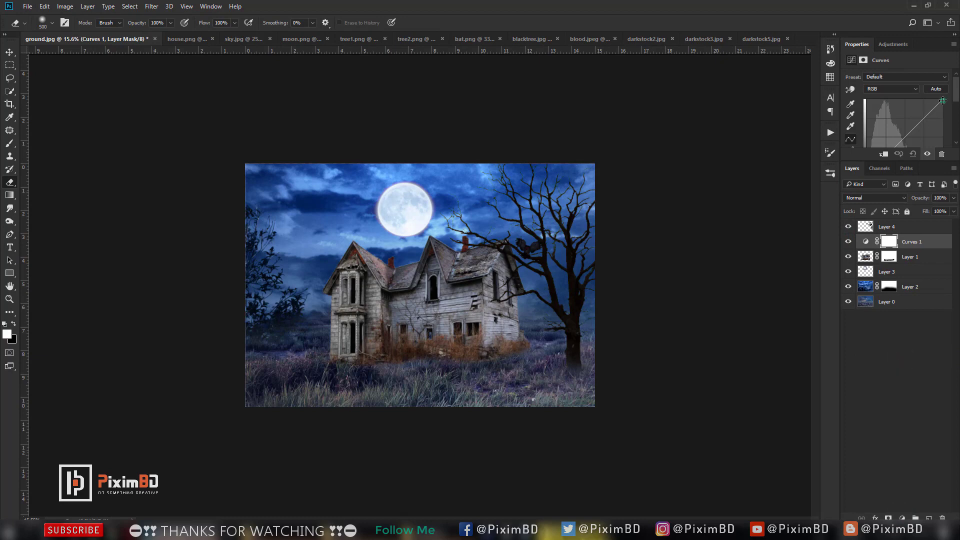
drag(942, 100, 942, 125)
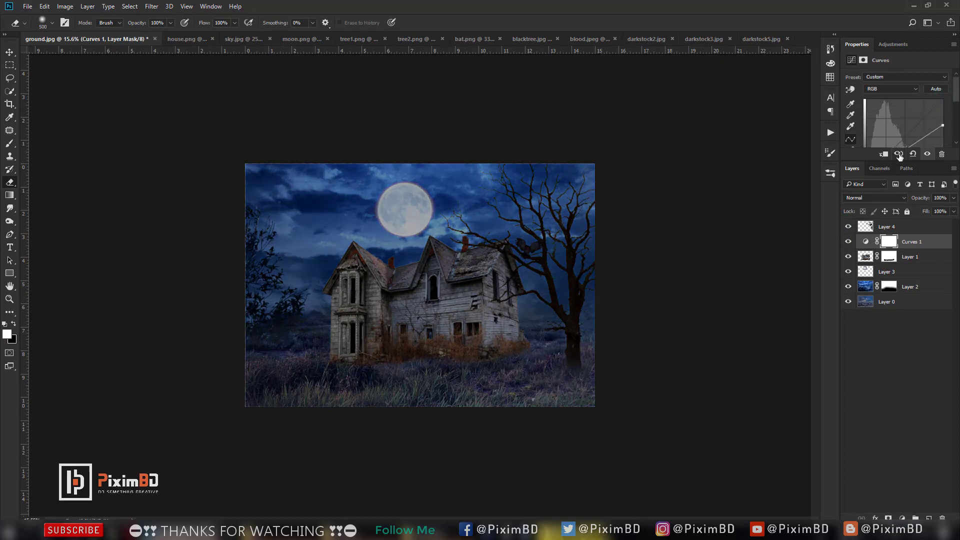
click(884, 154)
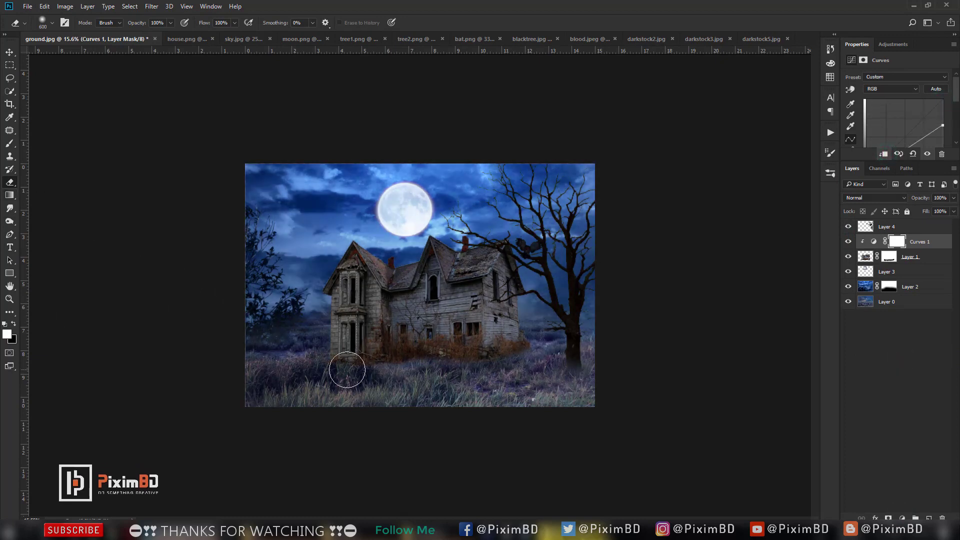
- Undo the full-strength erasing on the Curves mask and erase across the house's lower part with a 1300 brush at 43% opacity
drag(526, 373, 565, 375)
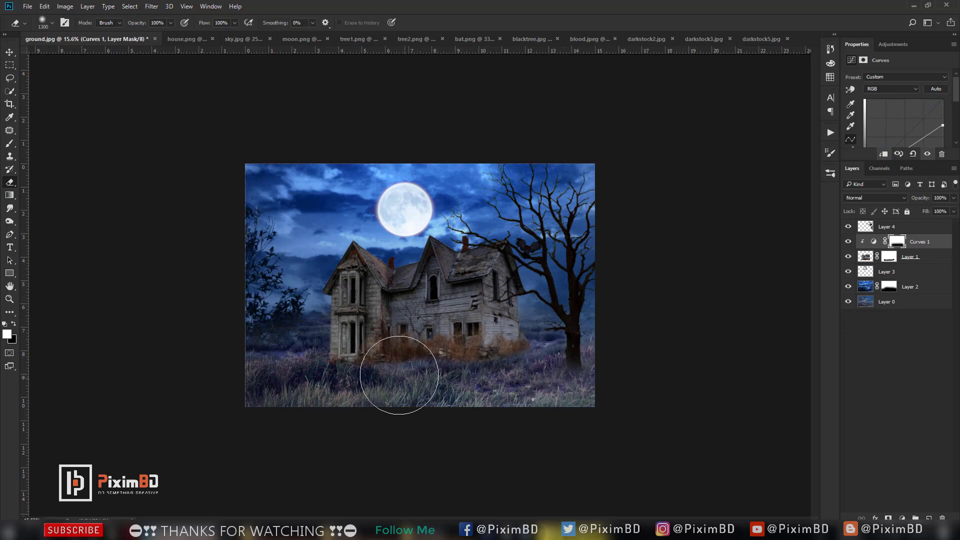
key(ctrl+z)
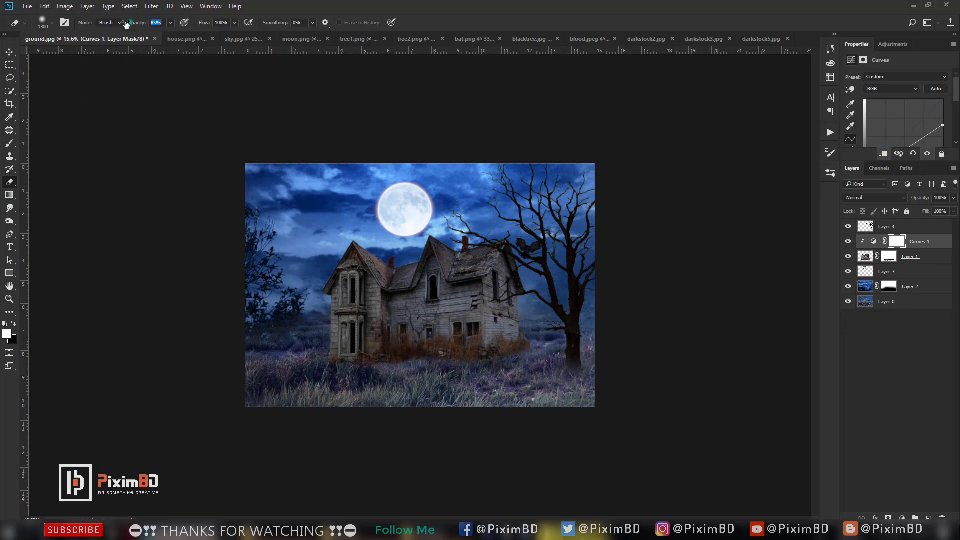
drag(321, 348, 517, 352)
scroll(441, 293, up, 2)
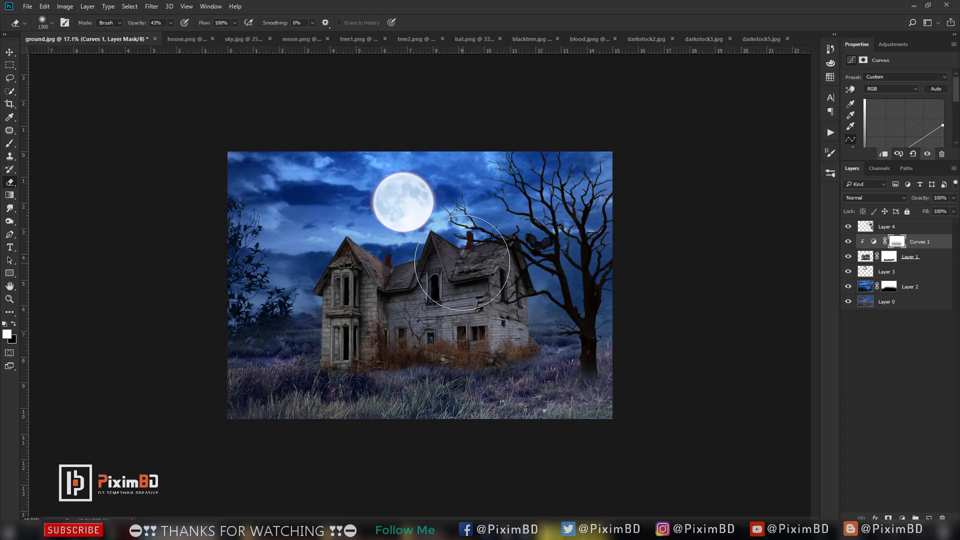
- Erase the Curves mask around the roof below the moon at 100% opacity, and compare the house with the adjustment hidden and shown
drag(135, 21, 172, 24)
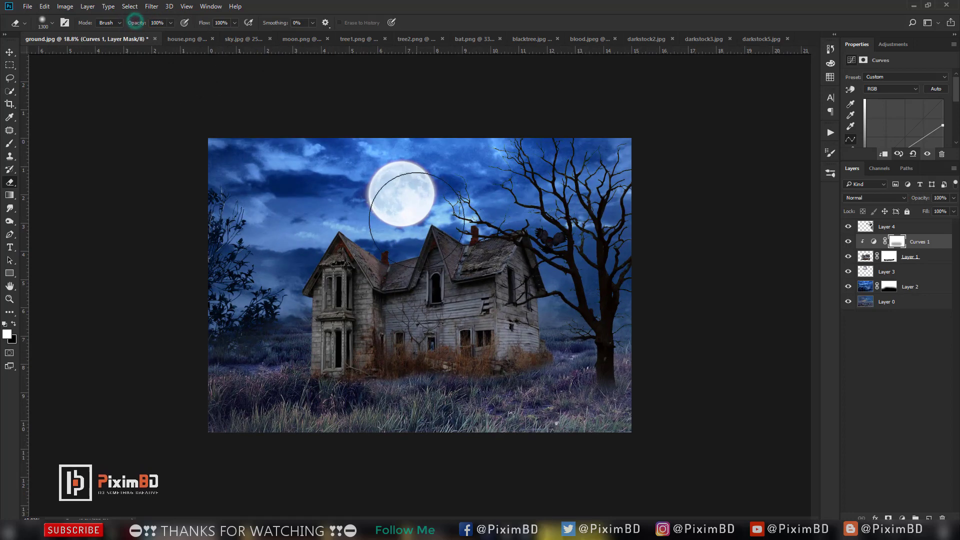
click(399, 229)
click(387, 245)
click(482, 220)
scroll(483, 220, down, 1)
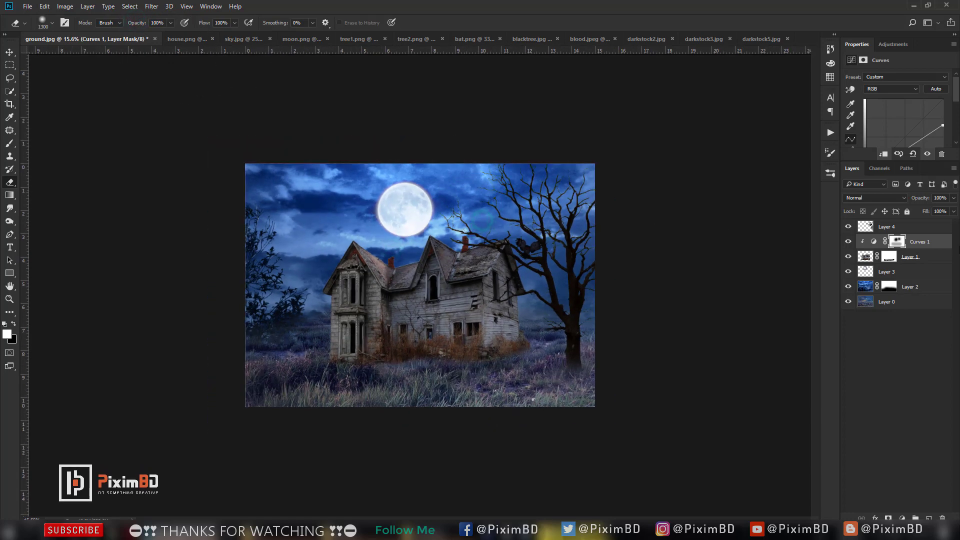
click(849, 243)
click(849, 242)
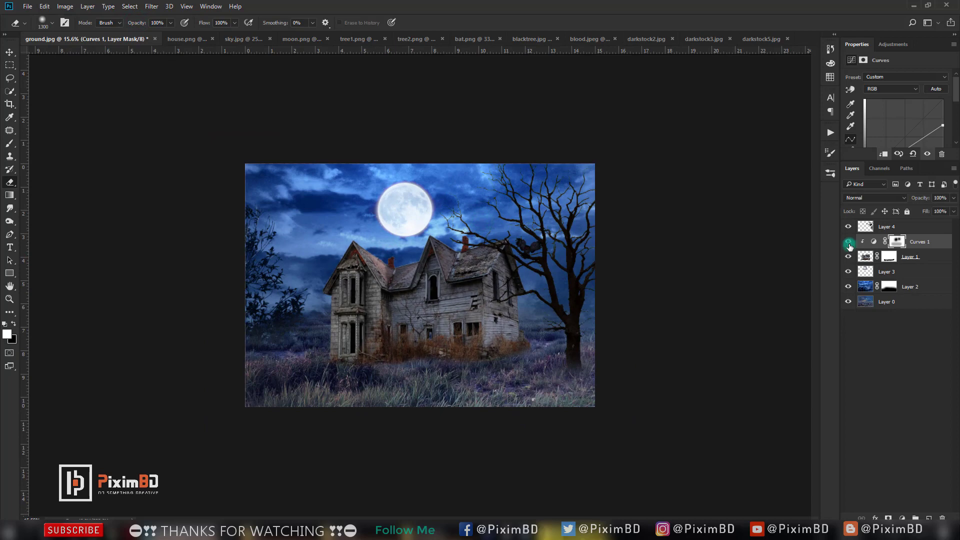
- Raise the Blue channel curve in the house's Curves adjustment to tint the house blue, then deselect the layer
click(889, 89)
click(876, 114)
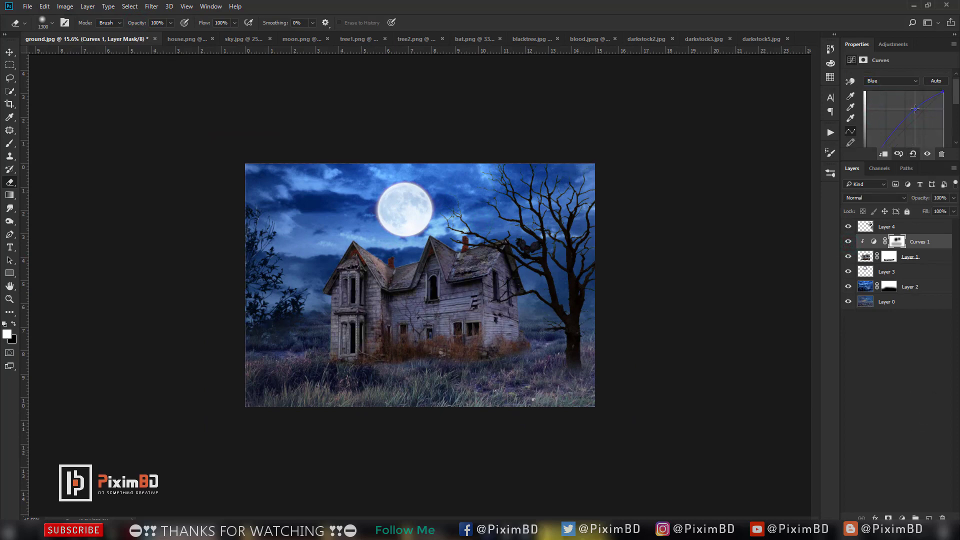
scroll(523, 346, up, 1)
click(896, 404)
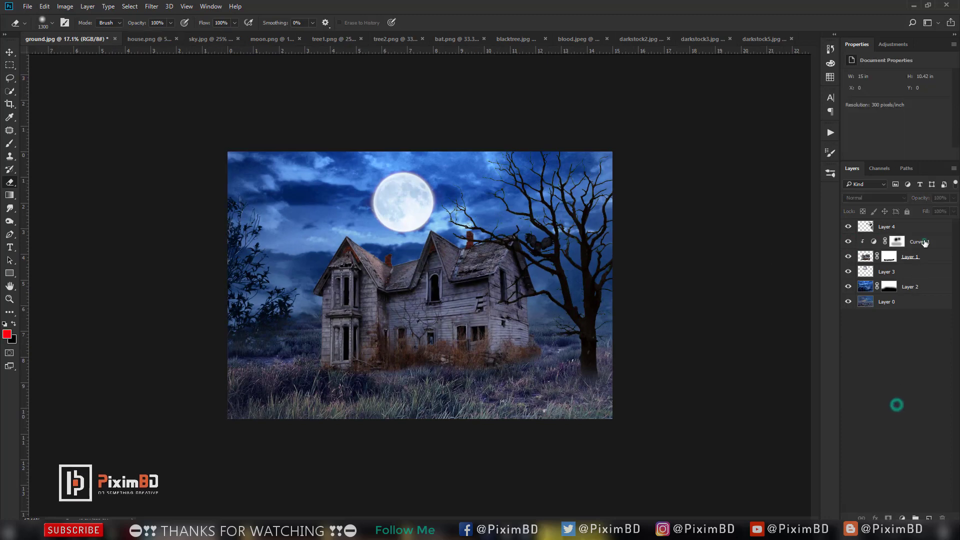
- Bring the twisted tree from tree2.png into the ground.jpg document above Layer 4, placing it left of the house
click(924, 241)
click(915, 224)
scroll(503, 343, up, 1)
scroll(497, 330, up, 1)
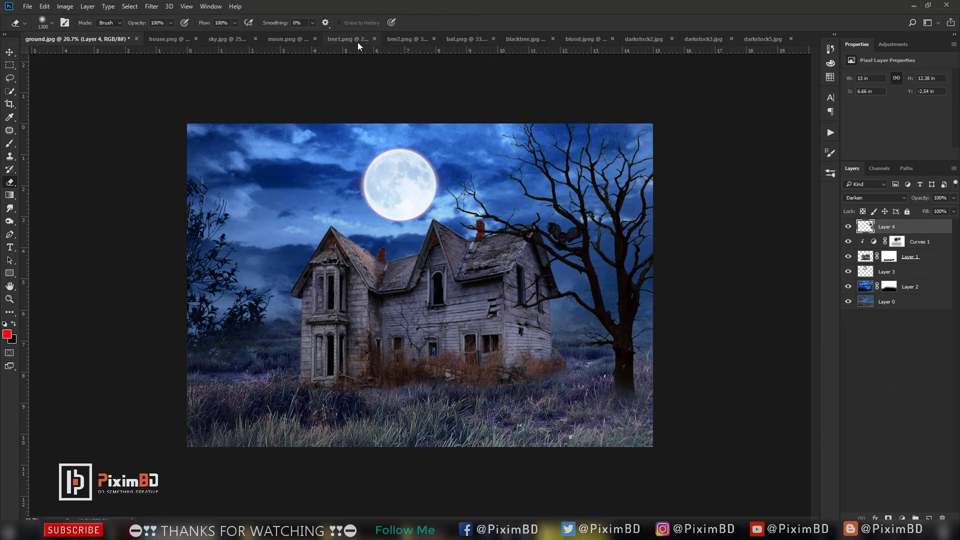
click(406, 39)
click(5, 52)
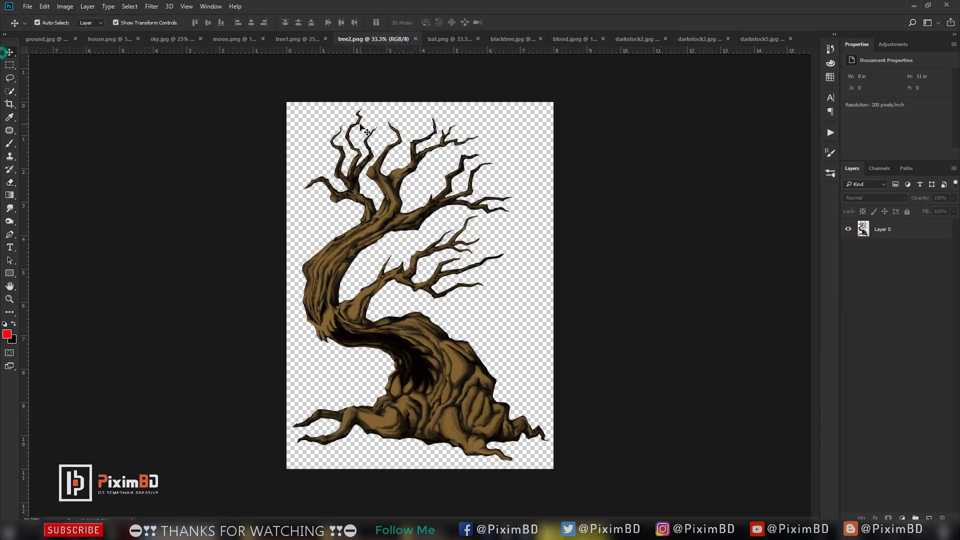
drag(395, 205, 274, 256)
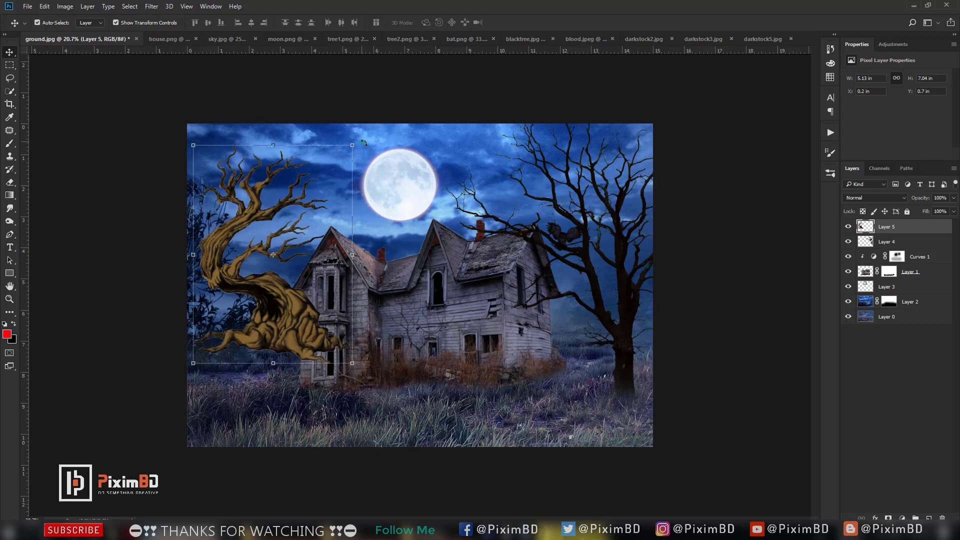
- Rotate the twisted tree clockwise, enlarge it, and position it in the lower-left corner of the image
drag(363, 142, 398, 183)
drag(267, 388, 259, 411)
key(Return)
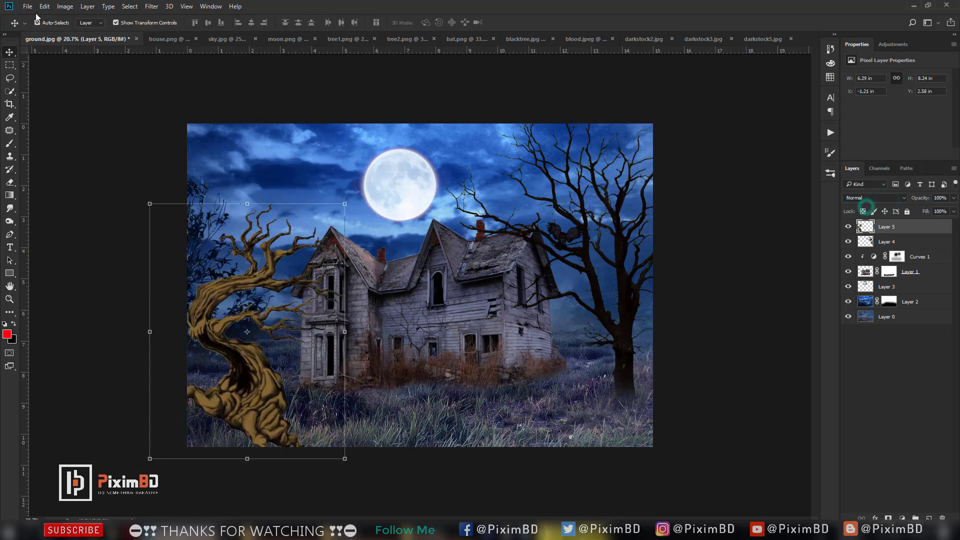
- Darken and desaturate the twisted tree with Hue/Saturation, setting Lightness to -78 and lowering Saturation
click(65, 6)
mouse_move(100, 32)
click(229, 86)
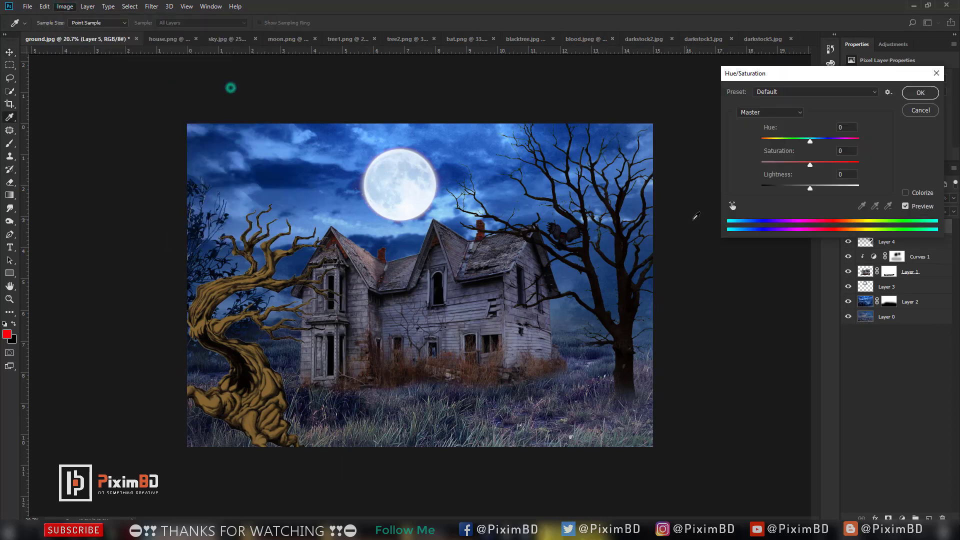
click(776, 186)
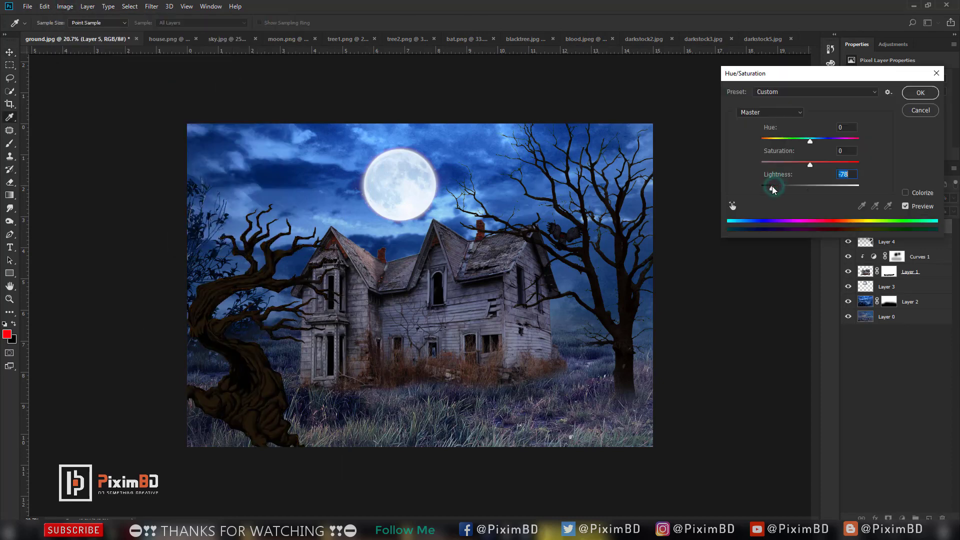
click(781, 164)
key(Return)
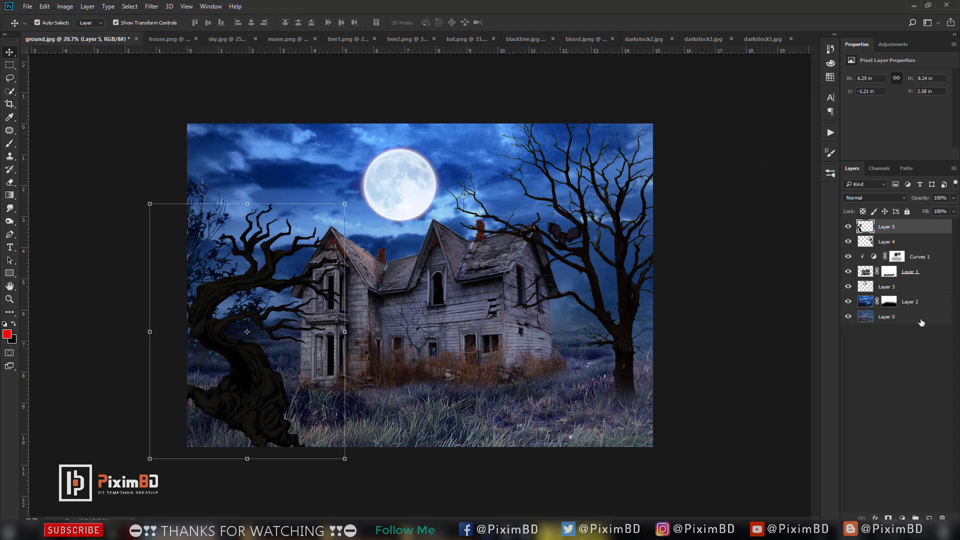
- Add a layer mask to Layer 5 and erase the base of the twisted tree with a soft eraser to blend it into the grass
click(888, 517)
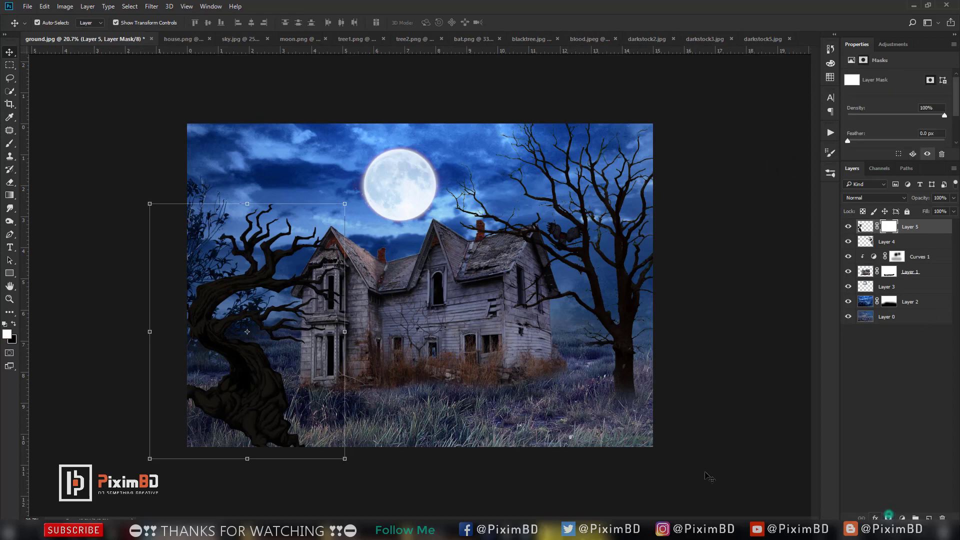
click(10, 182)
drag(324, 464, 116, 439)
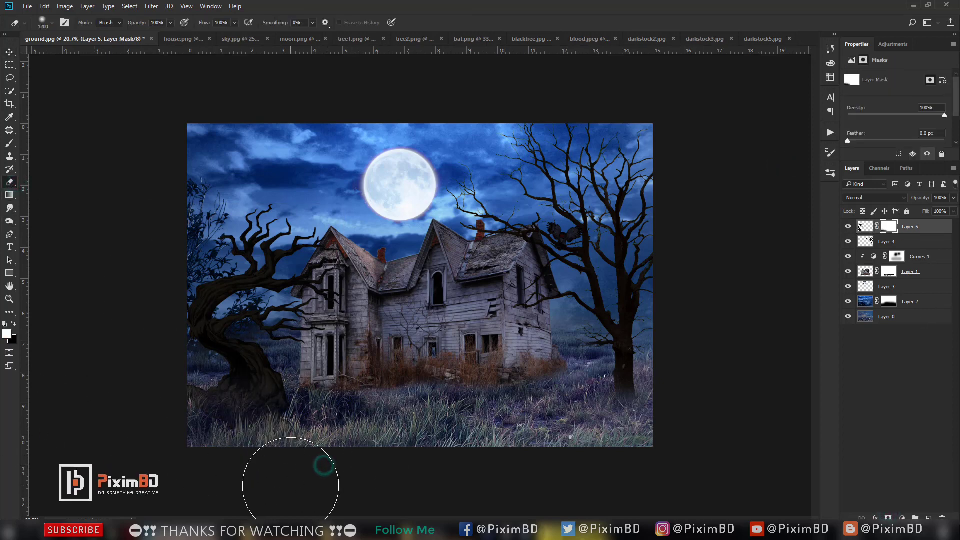
key(ctrl+z)
click(272, 472)
key(bracketleft)
key(bracketleft)
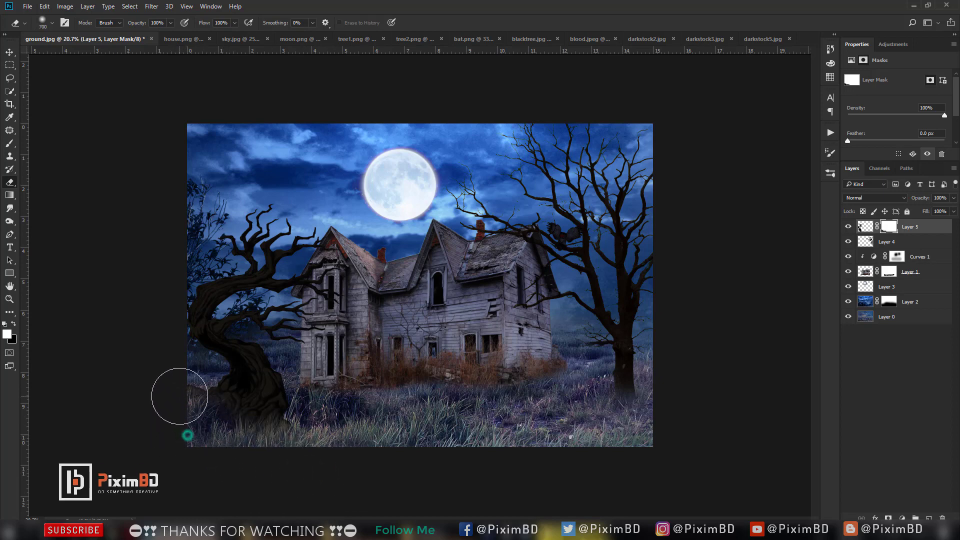
key(bracketleft)
key(bracketleft)
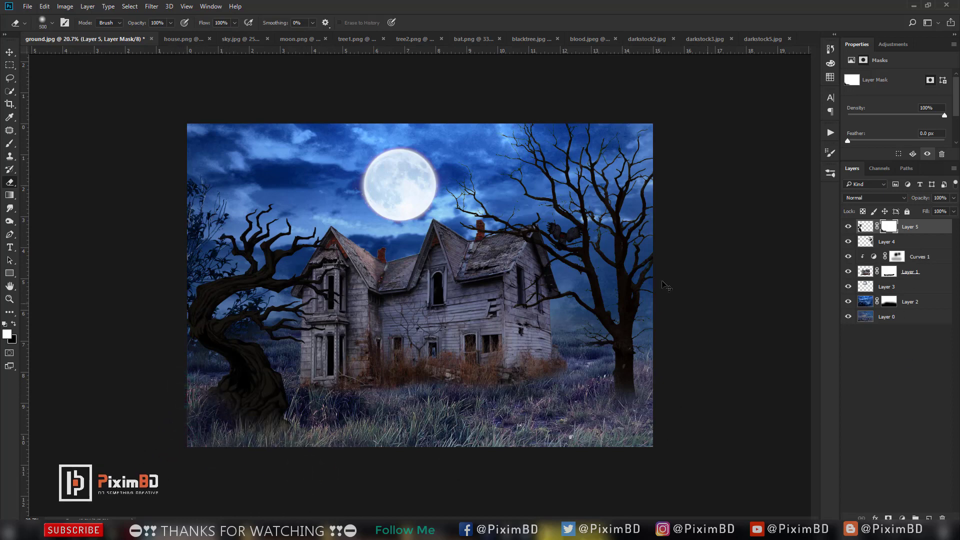
- Transform the twisted tree: rotate it about -2.25°, stretch its height to about 105.5%, and shift it slightly further left
key(ctrl+t)
drag(502, 250, 499, 240)
drag(267, 348, 261, 352)
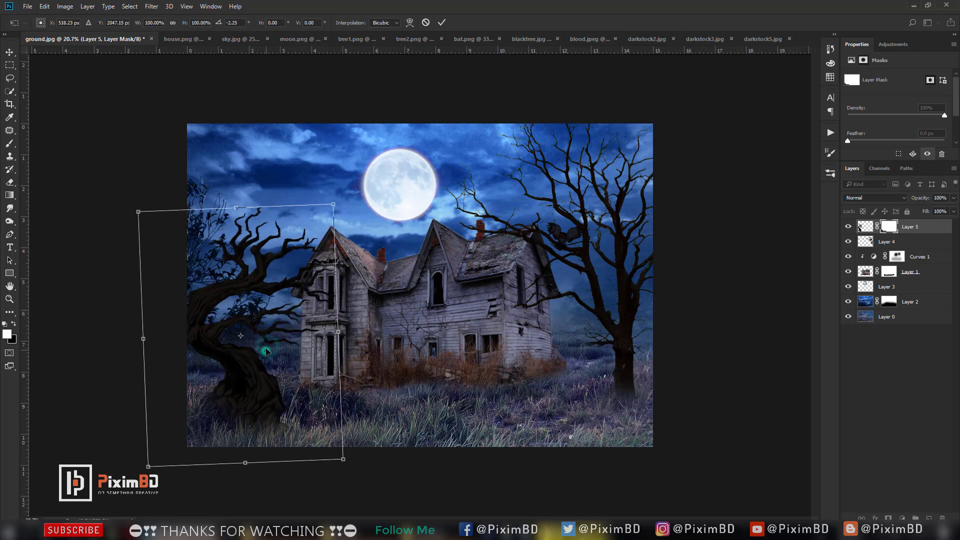
drag(236, 208, 235, 194)
drag(259, 264, 248, 268)
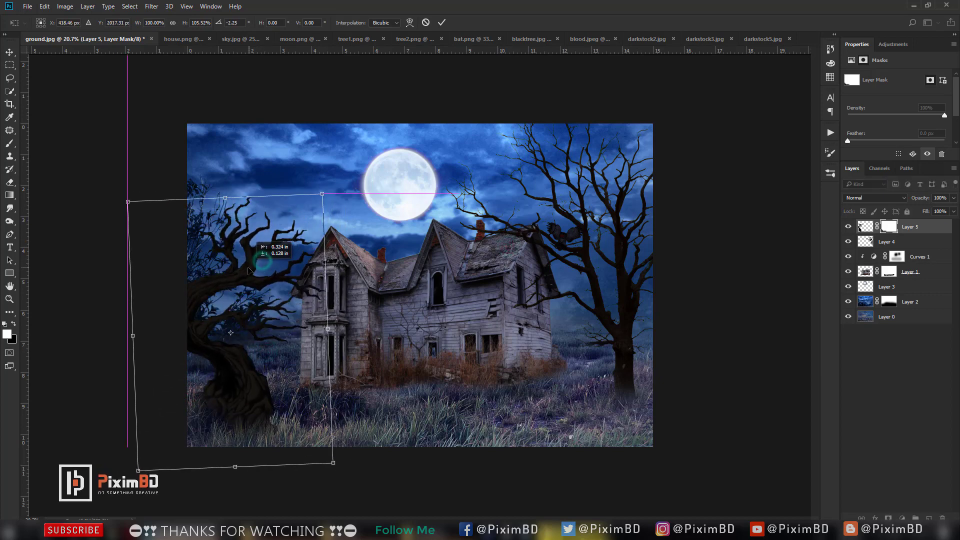
drag(295, 326, 301, 326)
key(Return)
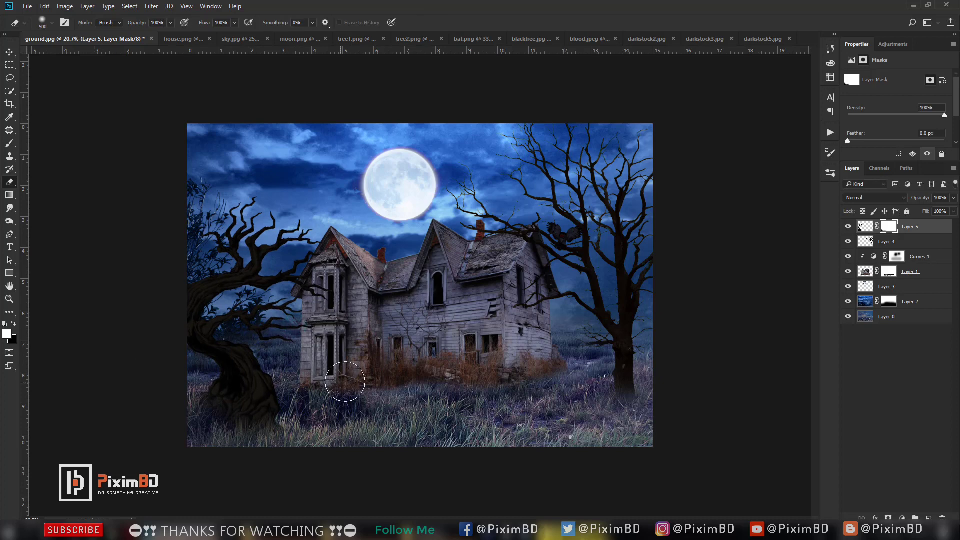
- Bring the bats from bat.png into ground.jpg and scale them to about 20.8%, placing them in front of the moon
scroll(405, 365, up, 1)
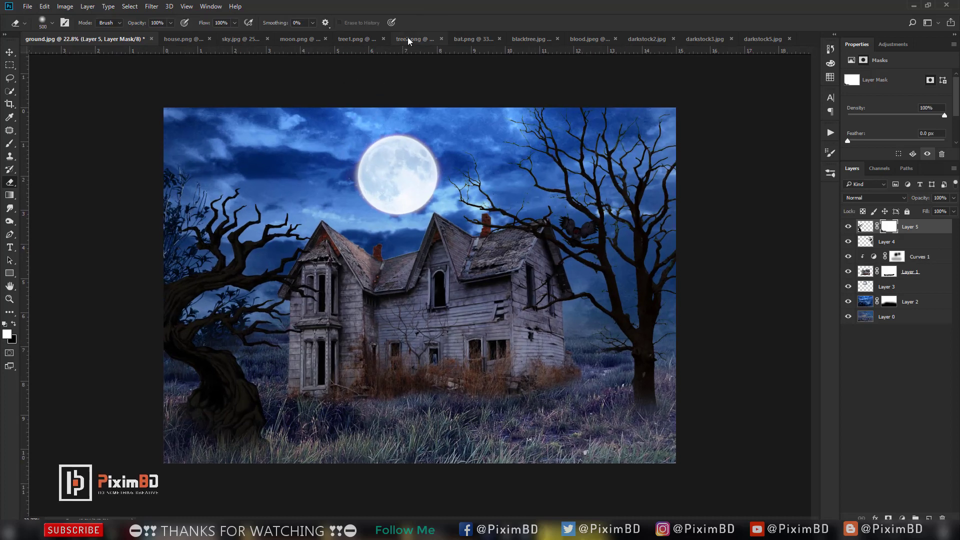
click(472, 39)
click(13, 53)
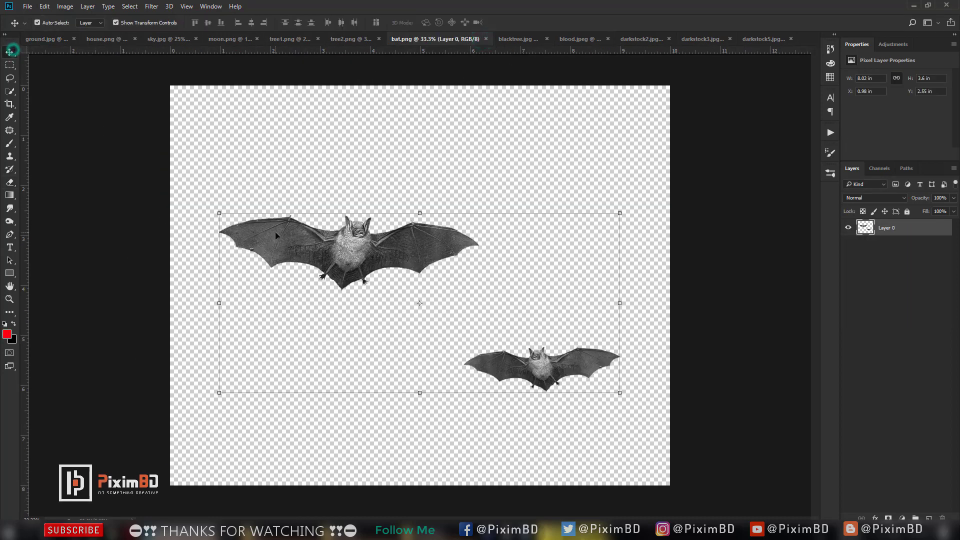
drag(275, 232, 440, 176)
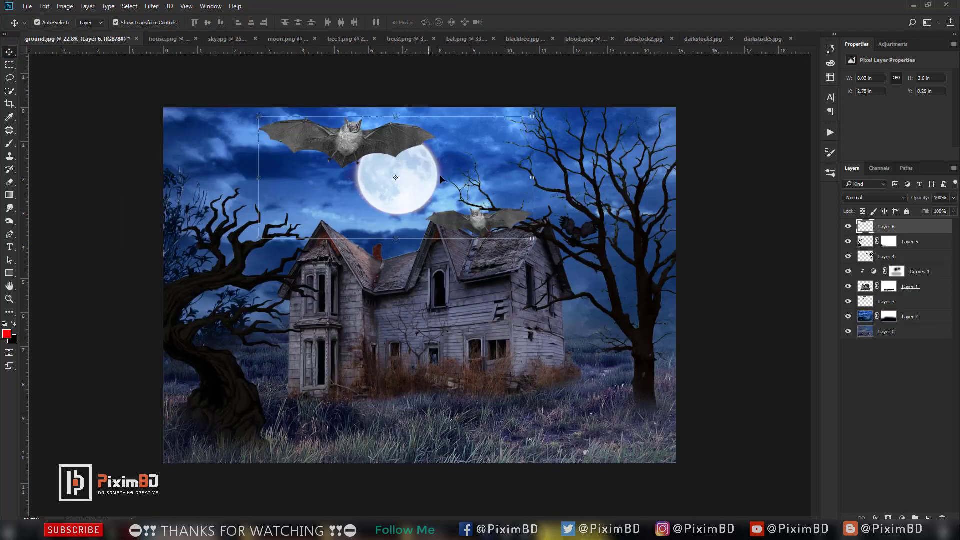
key(ctrl+t)
drag(534, 118, 417, 186)
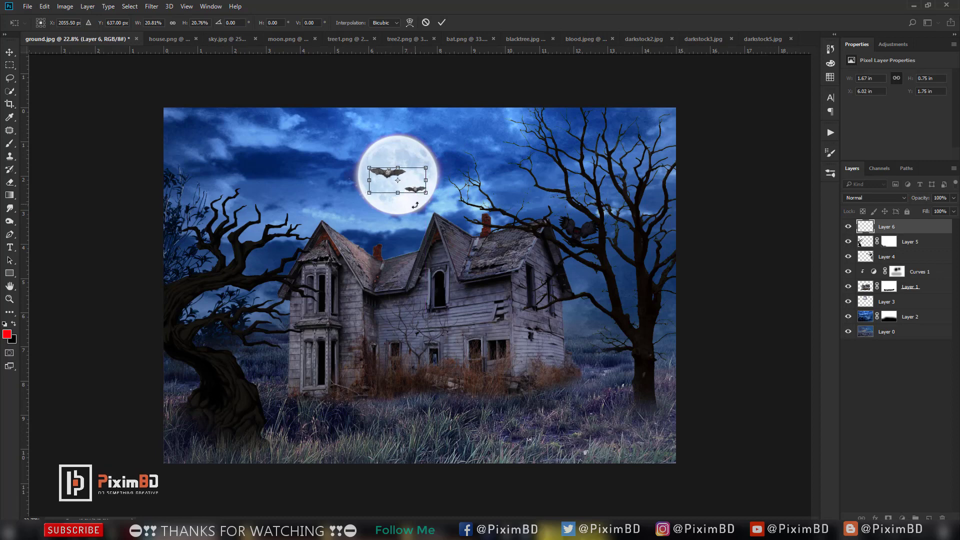
key(Return)
- Turn the bats near black with Hue/Saturation, setting Saturation to -100 and lowering Lightness
click(65, 6)
mouse_move(80, 30)
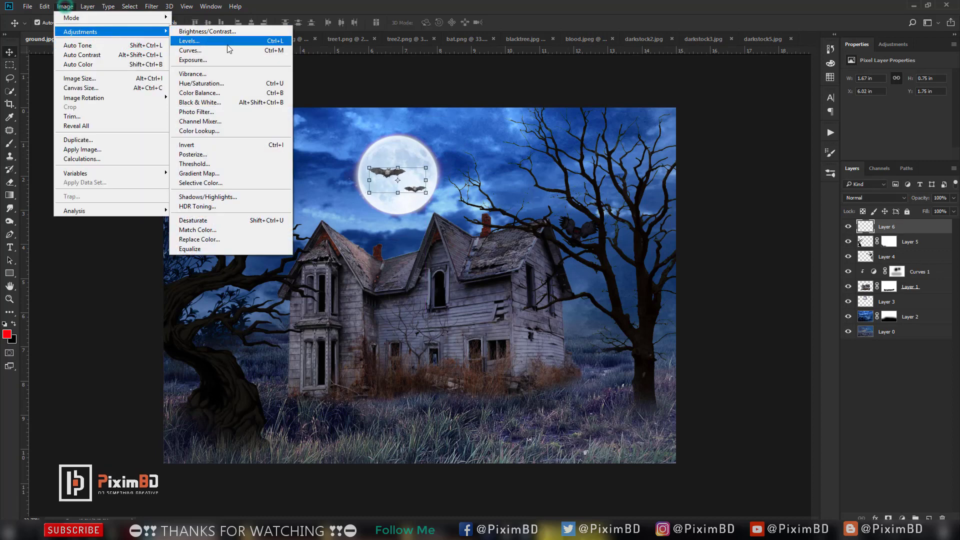
click(216, 83)
drag(810, 165, 762, 164)
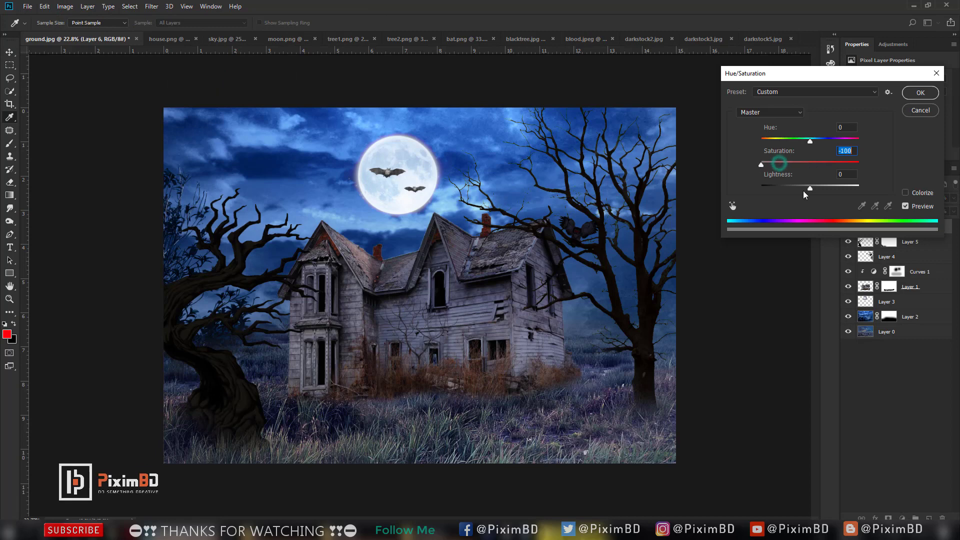
drag(802, 191, 779, 190)
key(Return)
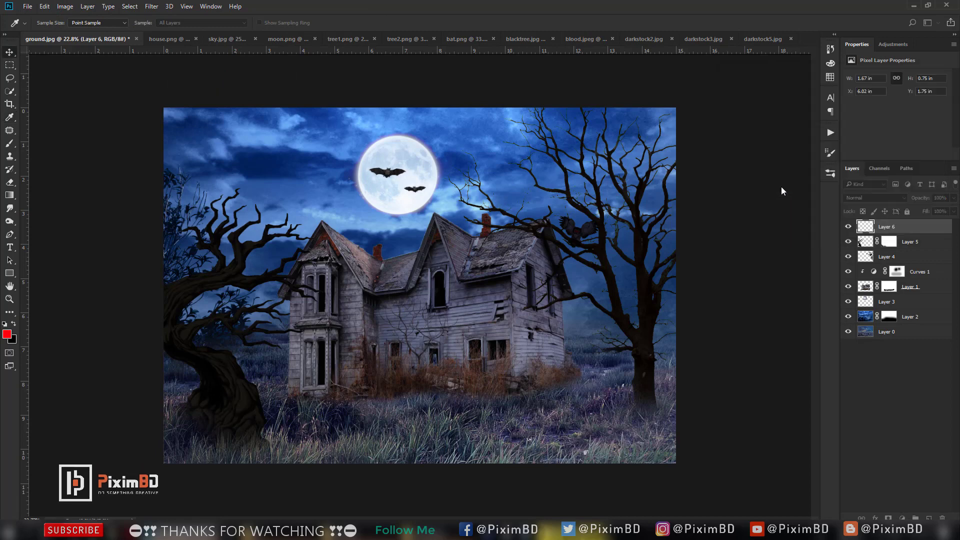
- Apply a Gaussian Blur with a 2.1-pixel radius to the bats
click(151, 7)
mouse_move(219, 113)
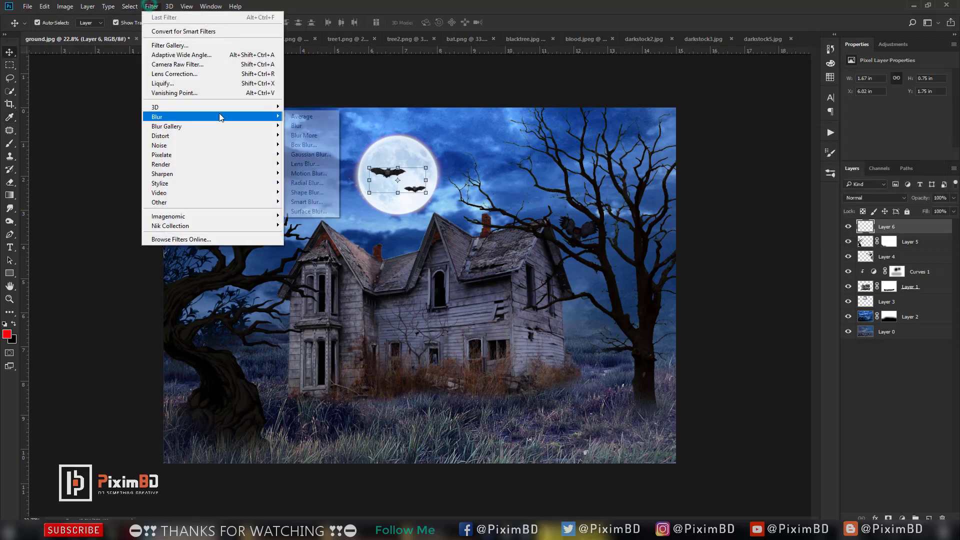
click(333, 150)
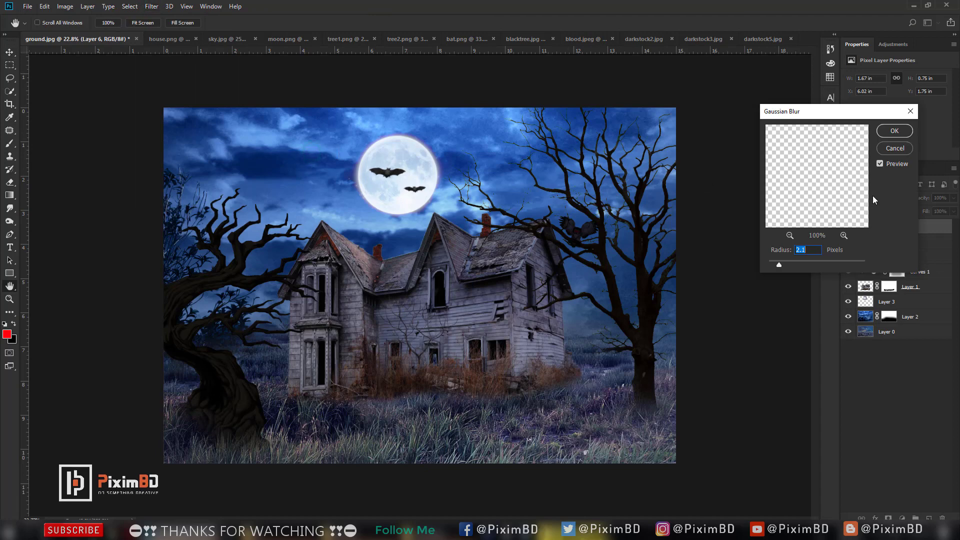
key(Return)
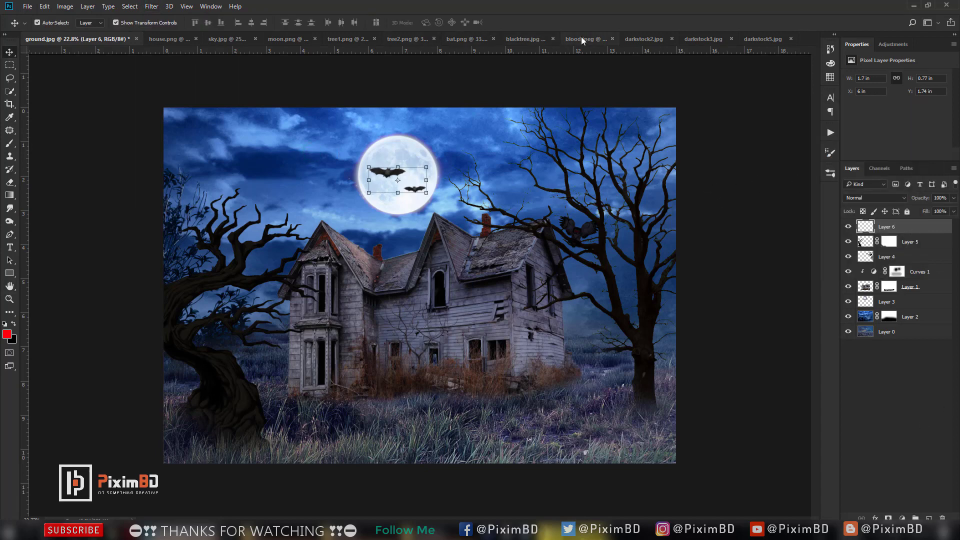
- Bring the blood image from blood.jpeg onto the house's front wall in ground.jpg and set its blend mode to Lighten
click(581, 38)
drag(399, 259, 181, 59)
click(493, 228)
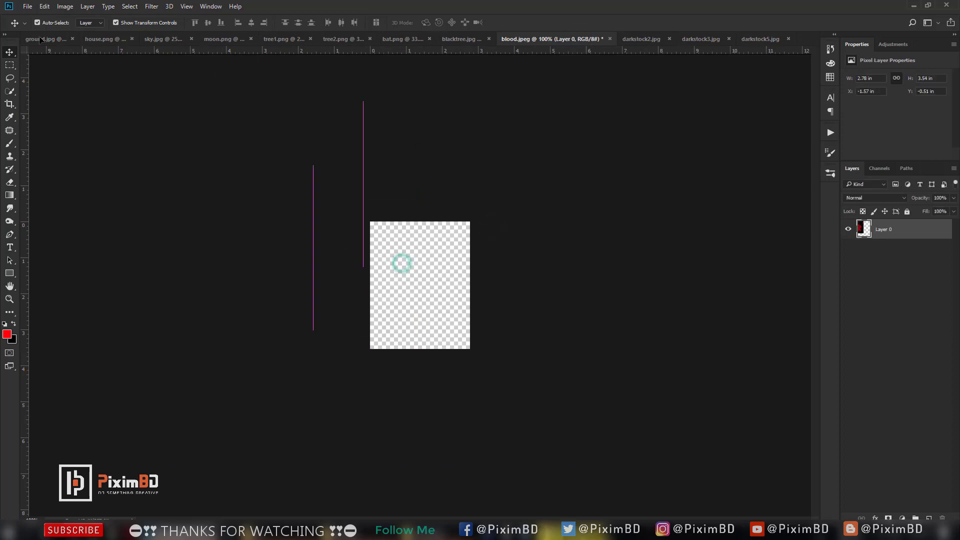
drag(41, 40, 492, 326)
click(875, 198)
click(870, 203)
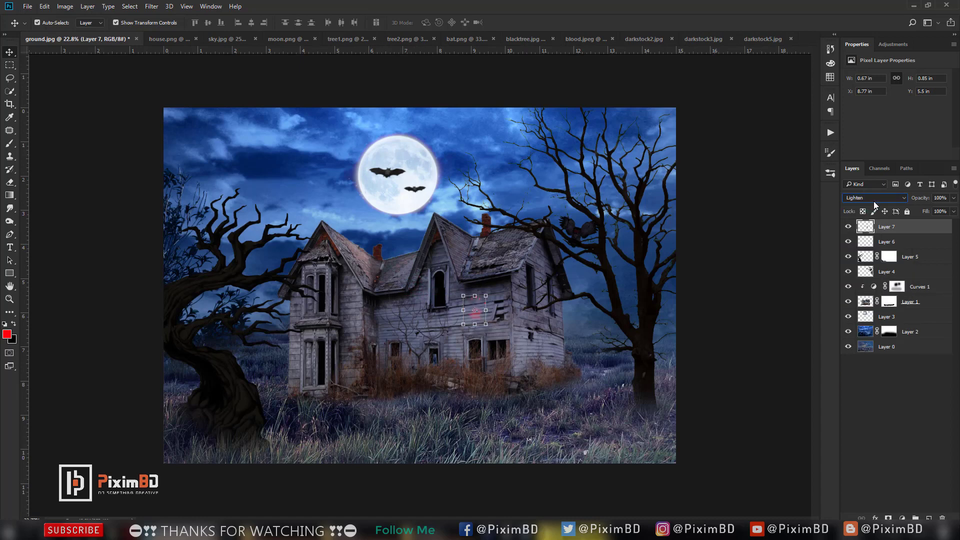
click(905, 360)
click(904, 227)
click(910, 365)
click(632, 39)
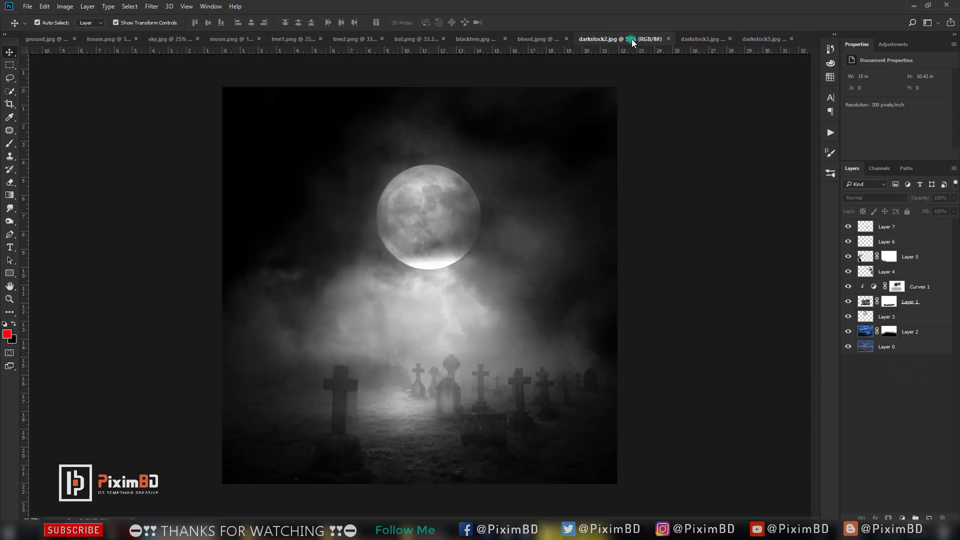
click(70, 40)
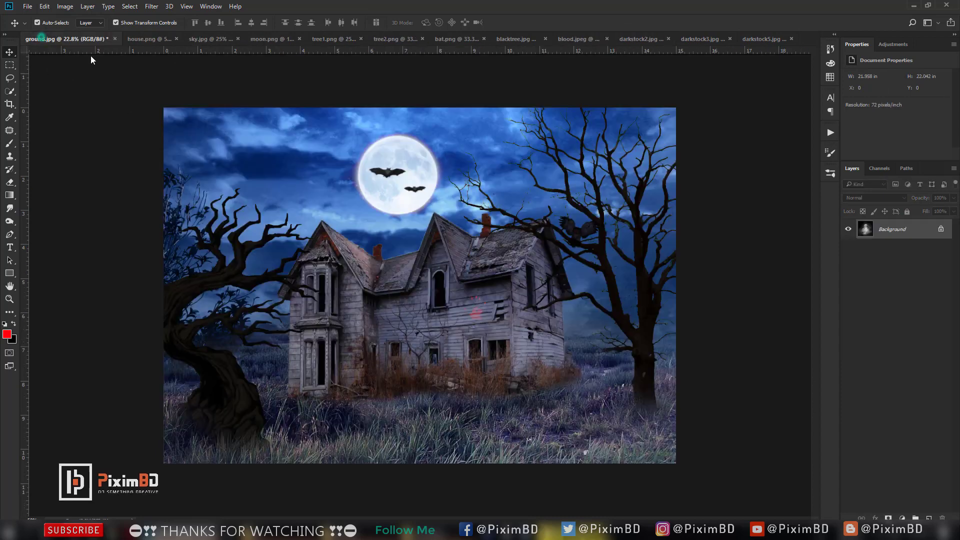
- Add a Color Lookup adjustment above Layer 7 with the filmstock_50.3dl 3DLUT file and lower its opacity to 22%
click(914, 235)
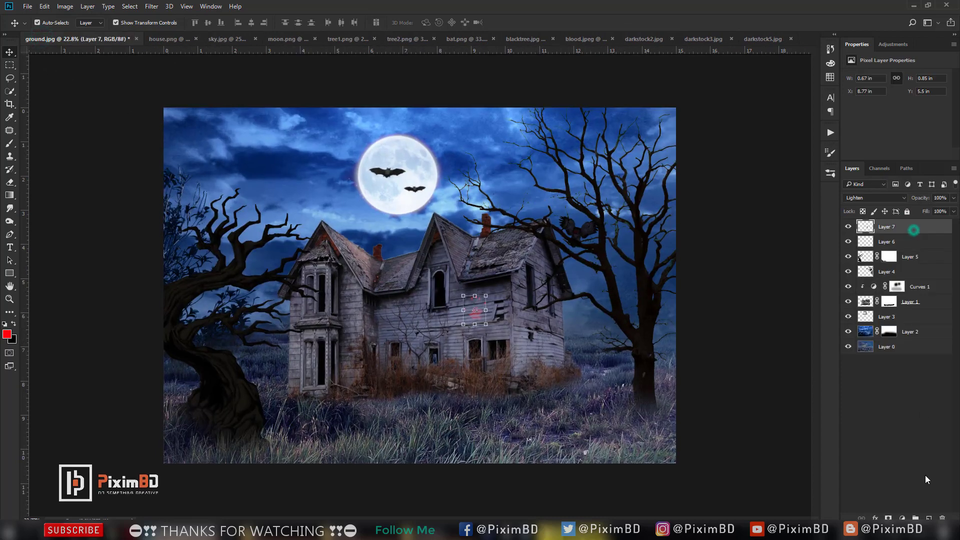
click(902, 518)
click(905, 448)
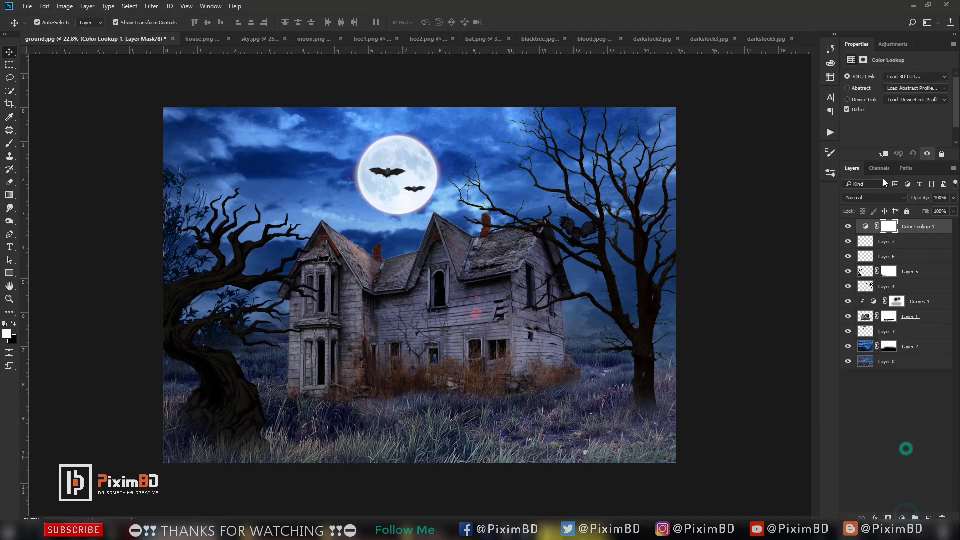
click(908, 78)
click(892, 100)
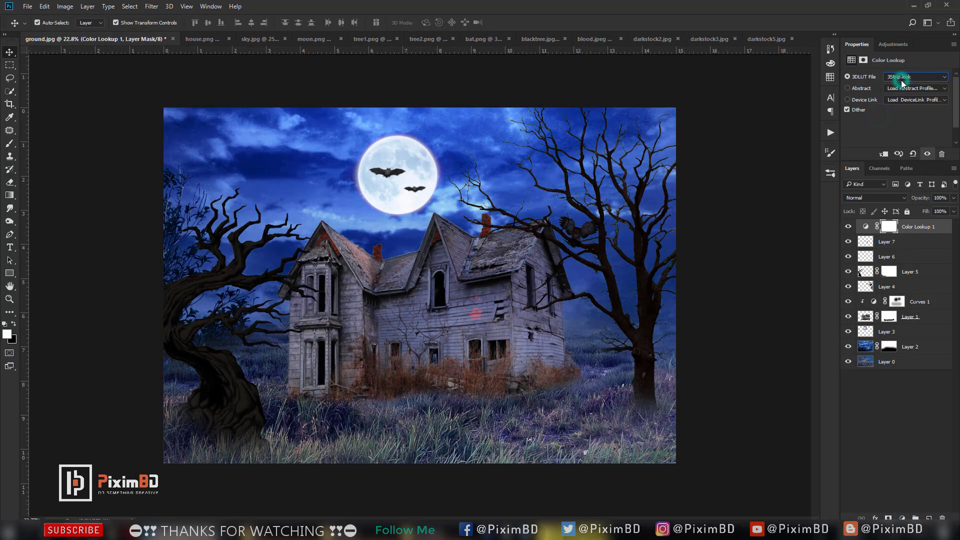
key(Down)
key(Down)
key(Down)
key(Down)
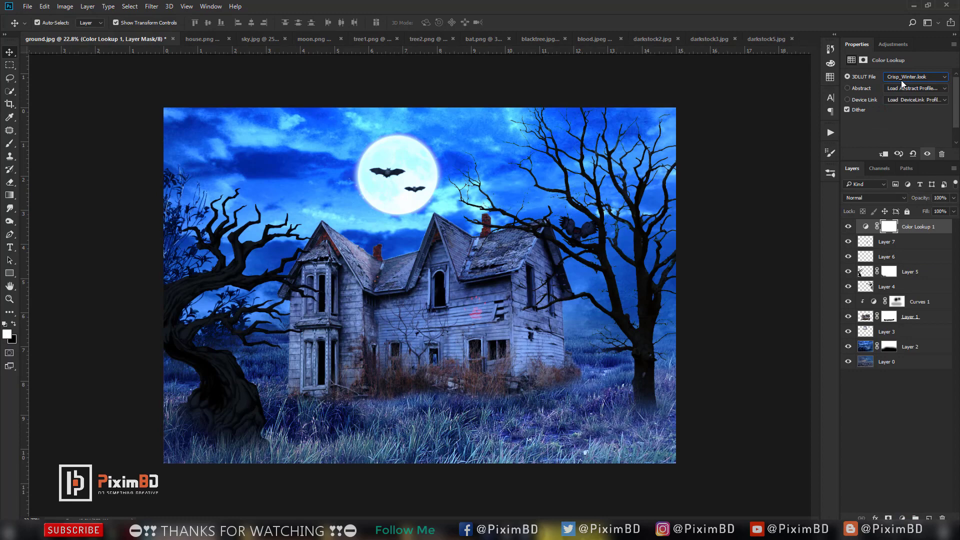
key(Down)
key(Down)
key(Down)
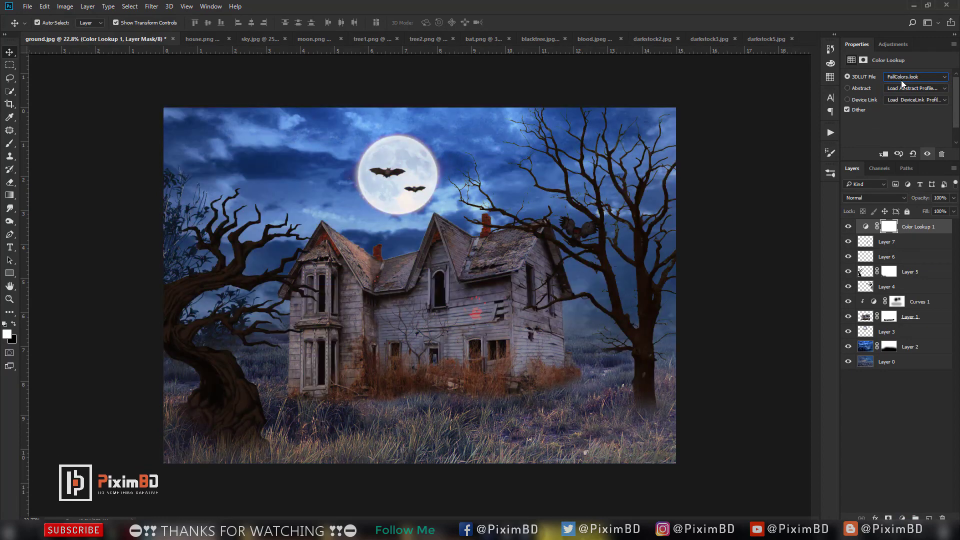
key(Down)
drag(925, 199, 908, 198)
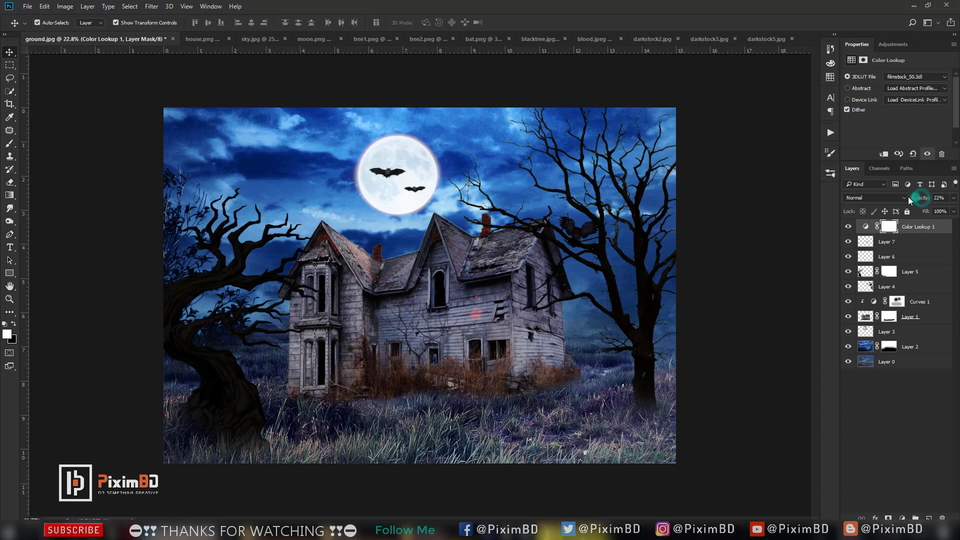
- Add a Selective Color adjustment above the Color Lookup and set Yellow to -11% for the Neutrals
click(902, 517)
click(887, 510)
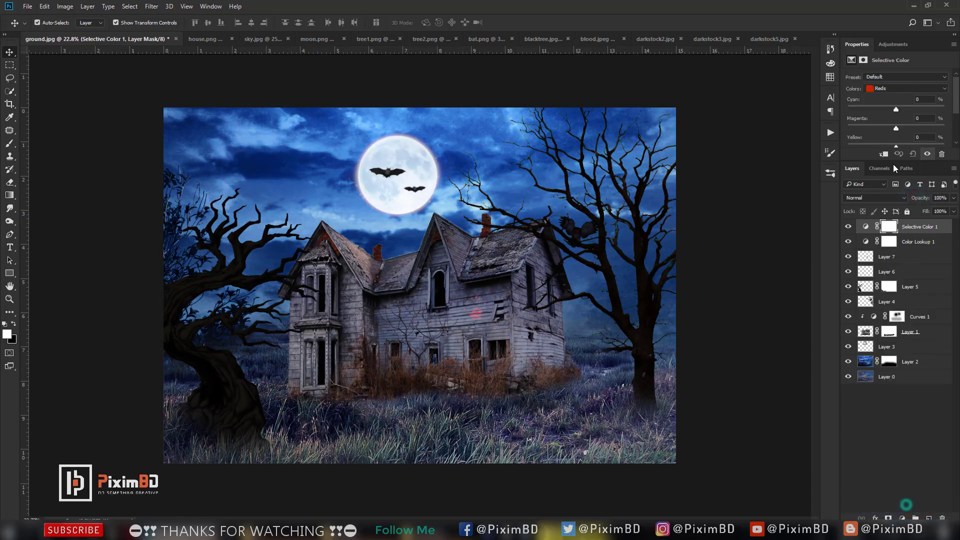
click(900, 89)
click(889, 137)
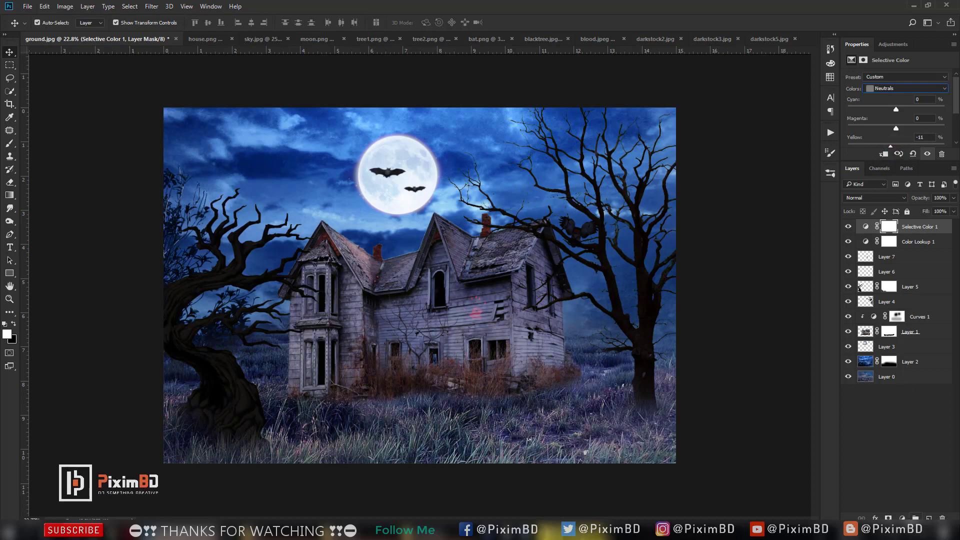
- Add a Photo Filter adjustment above the Selective Color layer and set its filter to Cooling Filter (80)
click(902, 518)
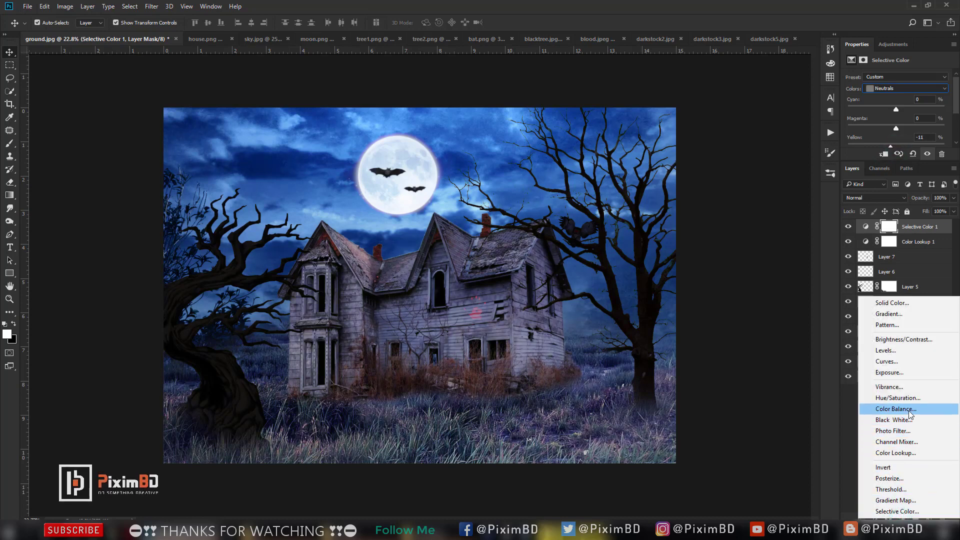
click(905, 430)
click(907, 76)
click(904, 95)
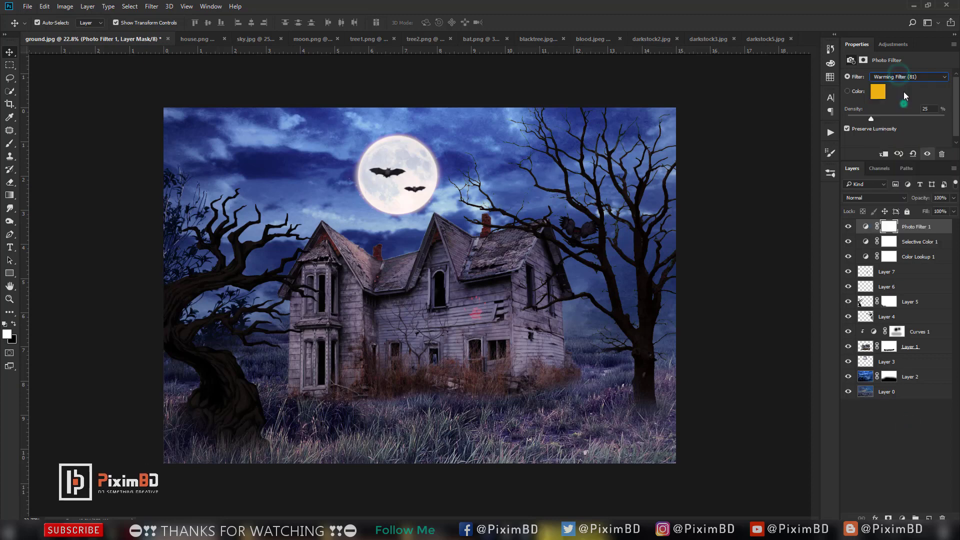
scroll(904, 74, down, 1)
click(903, 75)
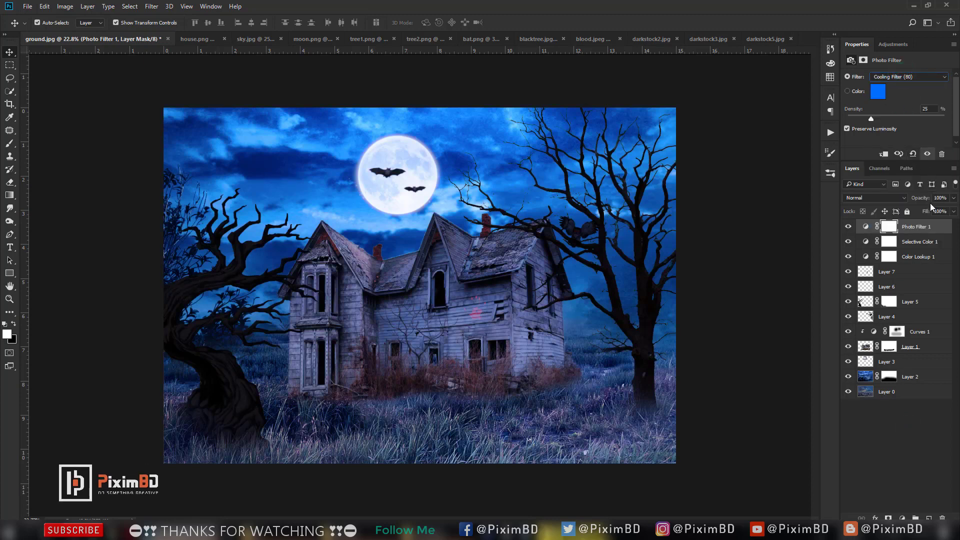
- Set the Photo Filter 1 layer's blend mode to Overlay and lower its opacity to 25%
drag(919, 197, 912, 197)
click(892, 197)
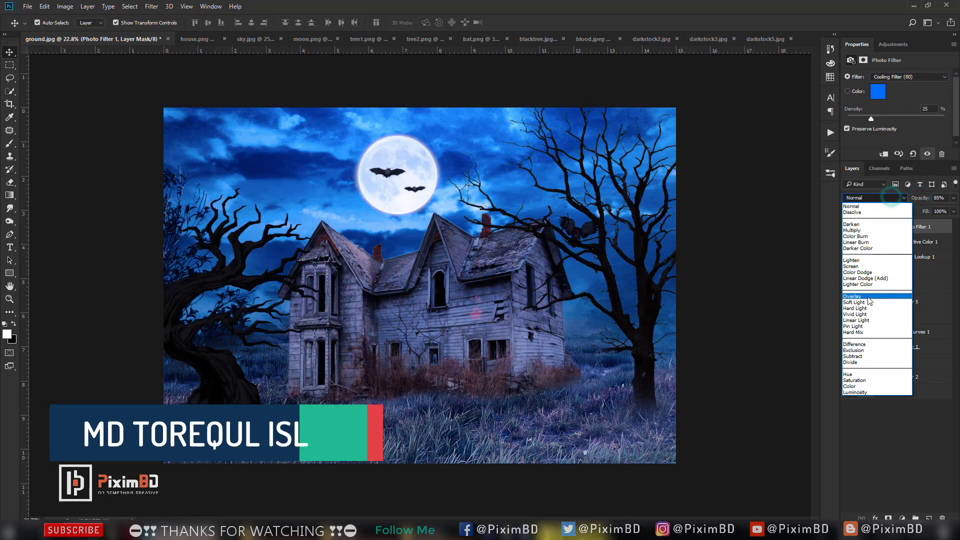
click(867, 296)
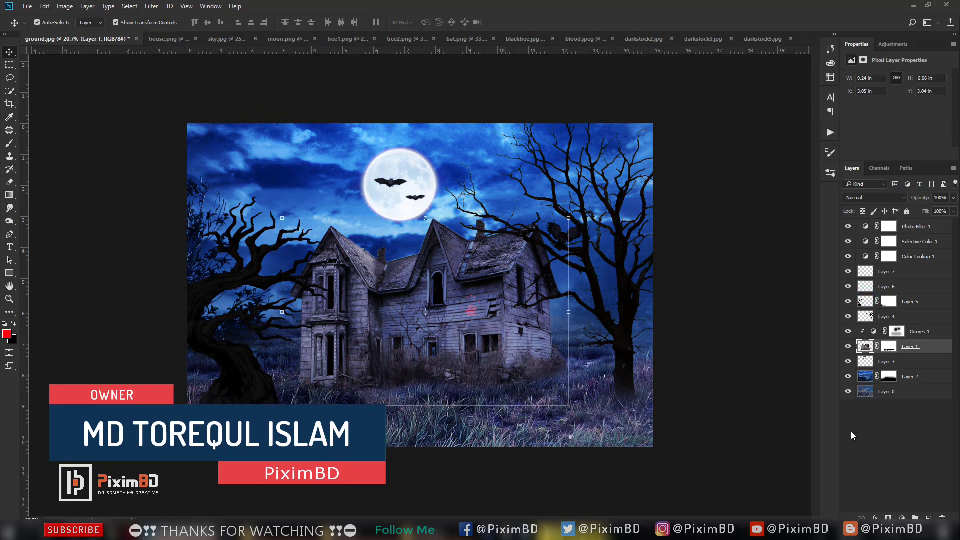
- Add a Curves adjustment above Photo Filter 1 and pull its RGB curve down to darken the whole scene
click(931, 233)
click(902, 517)
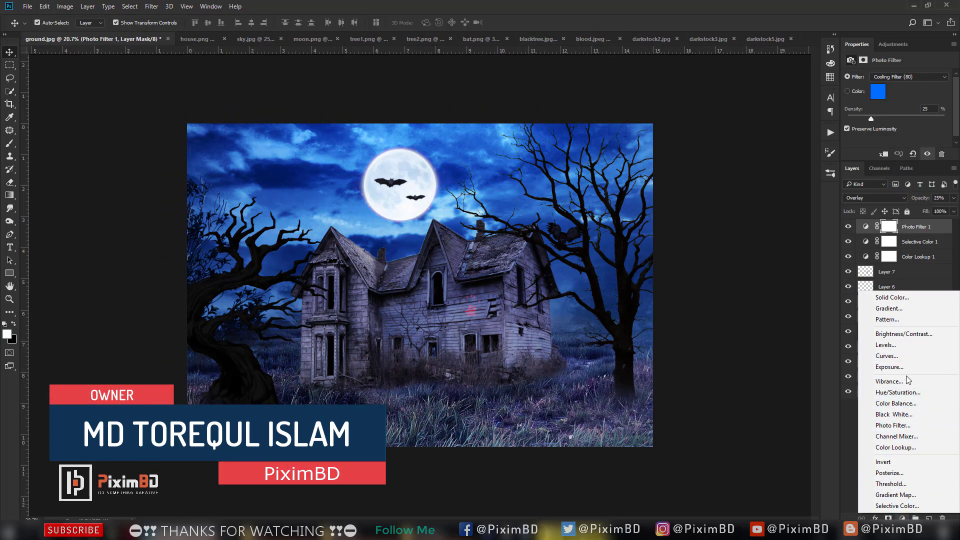
click(893, 356)
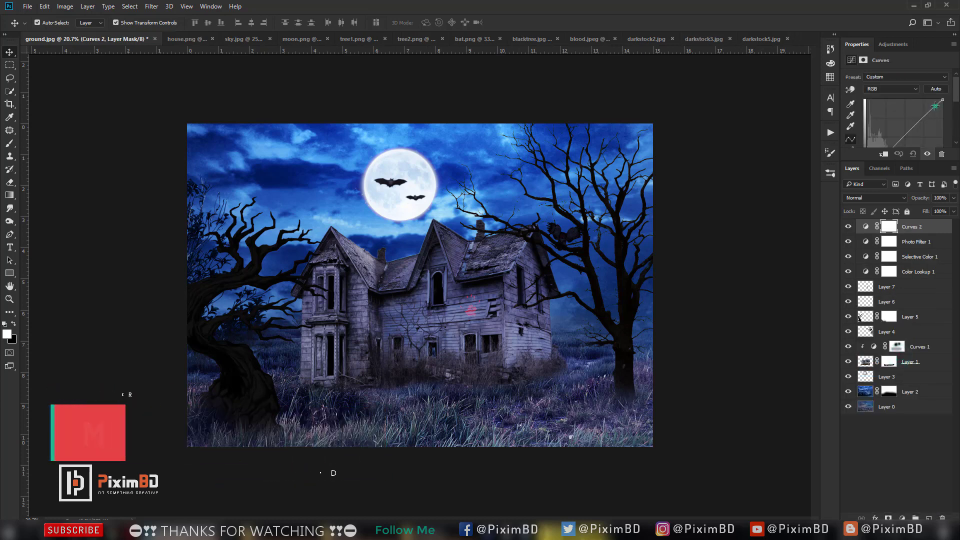
drag(936, 106, 940, 103)
- In the Curves 2 adjustment, raise the Blue channel with a point at input 79 and output 96
click(901, 89)
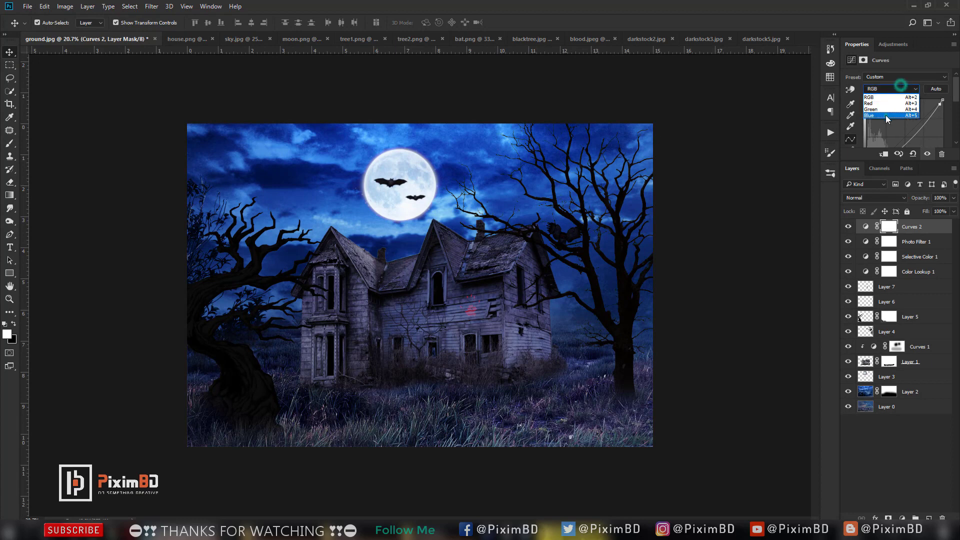
click(886, 115)
scroll(885, 117, down, 3)
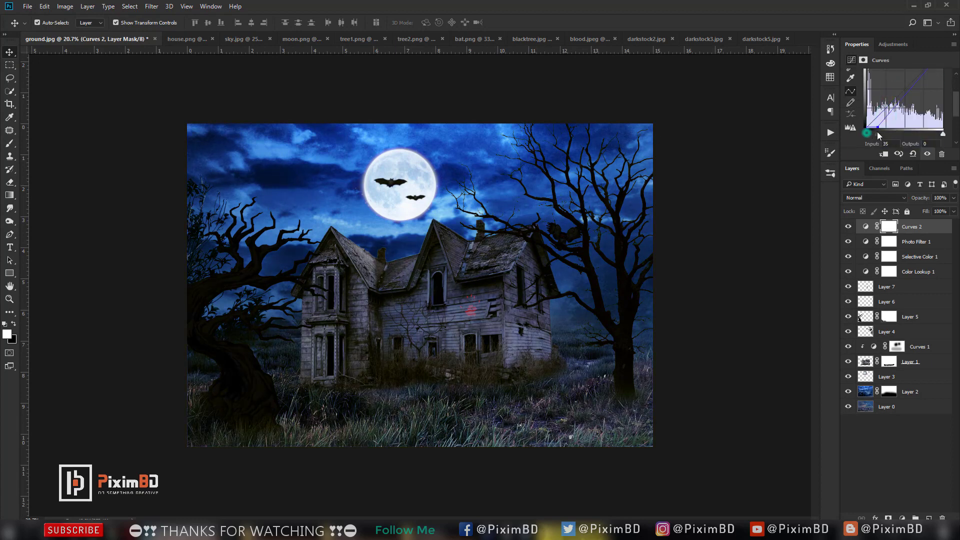
drag(890, 106, 893, 96)
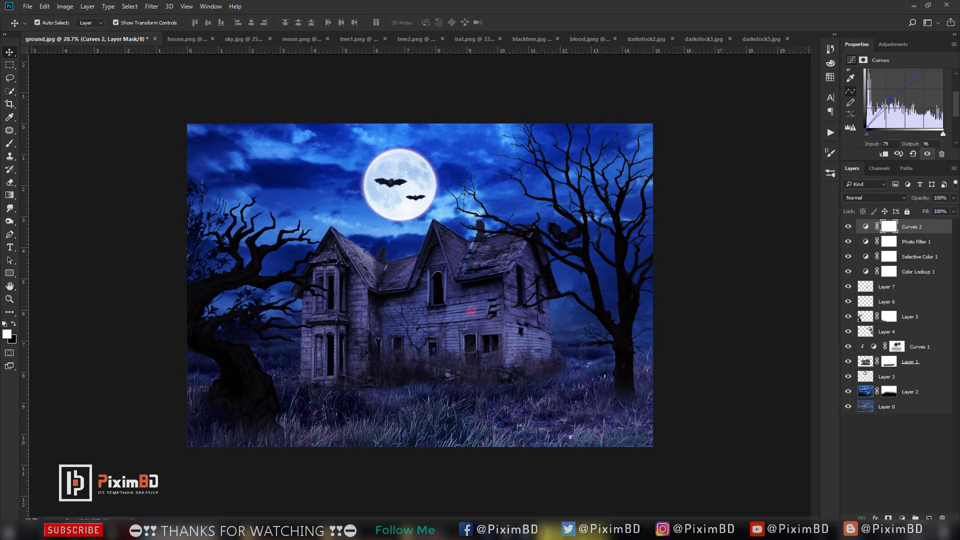
click(902, 519)
click(827, 461)
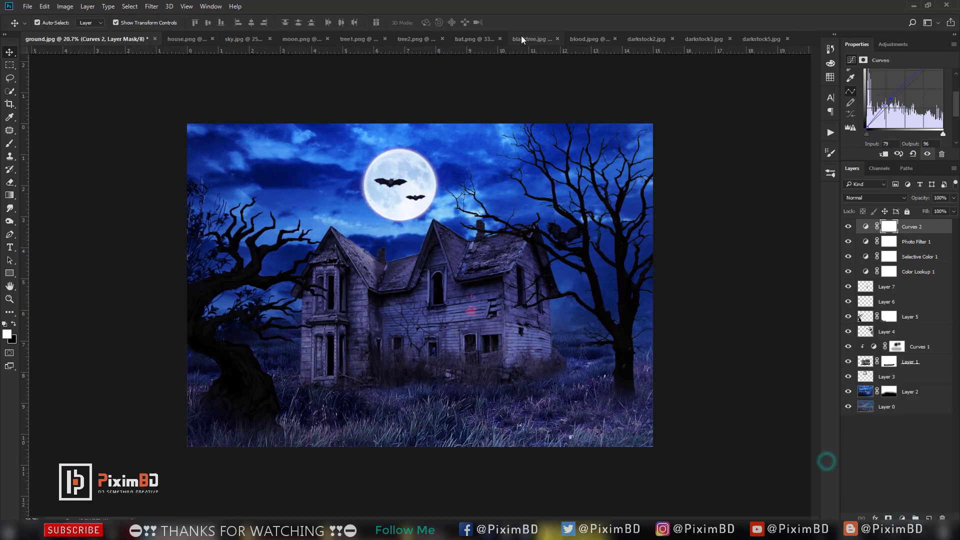
- Bring the darkstock2.jpg image into ground.jpg and enlarge it to about 13.5 × 13.6 in over the house and the bare tree
click(643, 39)
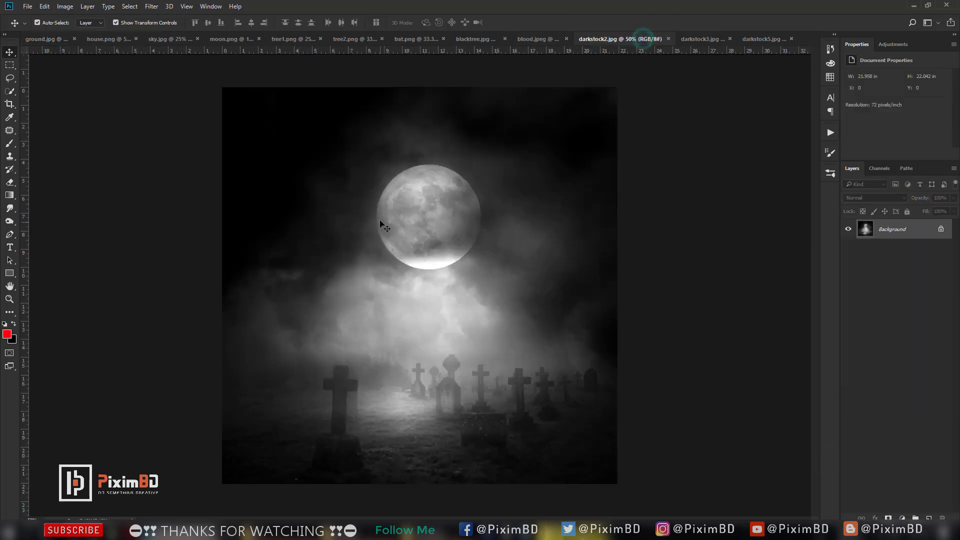
drag(38, 39, 444, 291)
drag(528, 206, 653, 80)
drag(572, 293, 610, 249)
drag(489, 341, 493, 328)
key(Return)
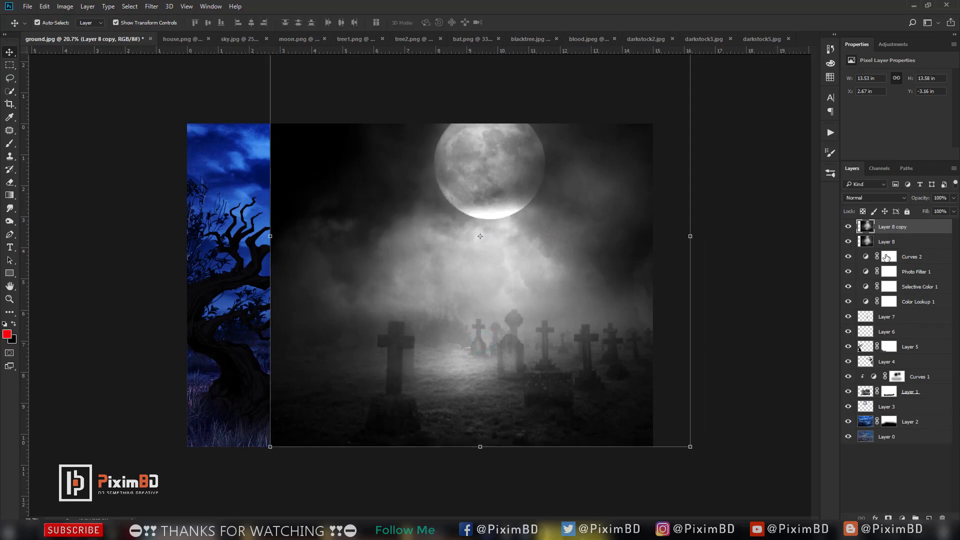
- Duplicate Layer 8, hide the original, and set the copy to Soft Light at 74% opacity
key(ctrl+j)
click(848, 241)
scroll(880, 197, down, 5)
scroll(881, 197, down, 6)
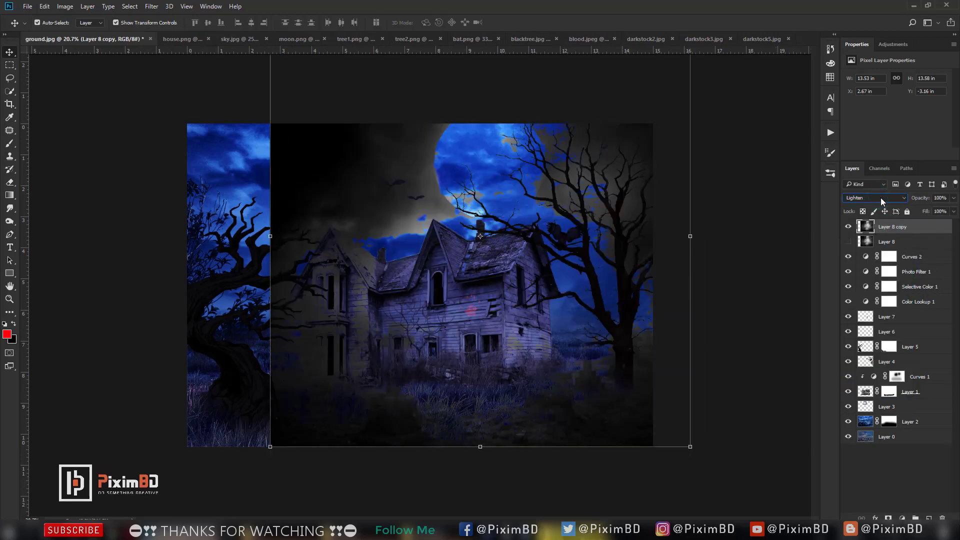
scroll(880, 197, down, 1)
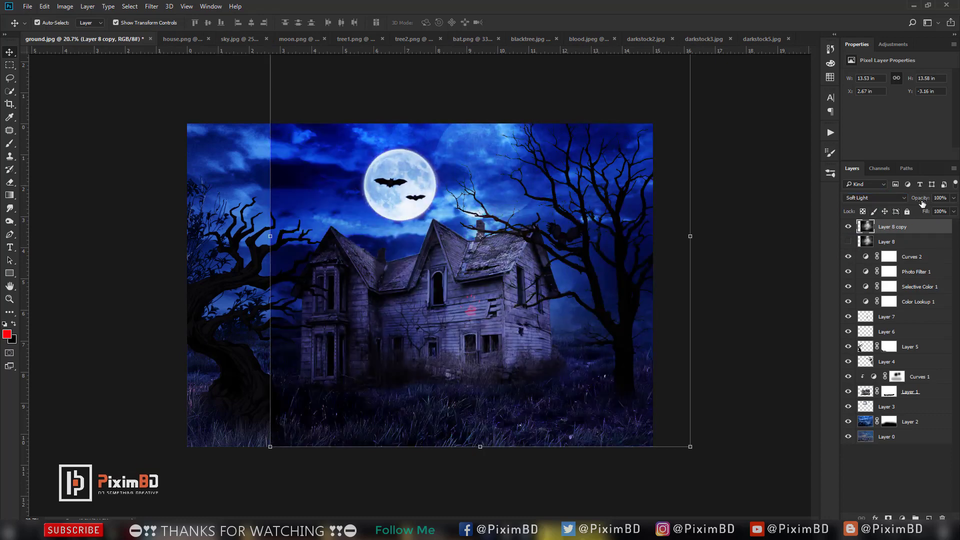
drag(925, 197, 920, 198)
- Shift Layer 8 copy slightly up and to the right, and erase its hard edges with a large soft Eraser
mouse_move(613, 409)
mouse_down()
mouse_move(638, 384)
mouse_move(626, 397)
mouse_up()
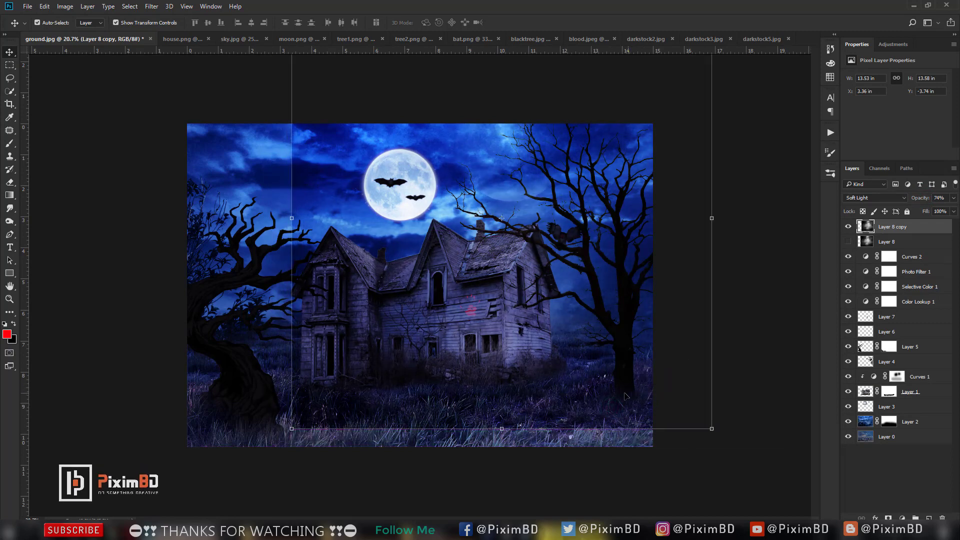
click(10, 182)
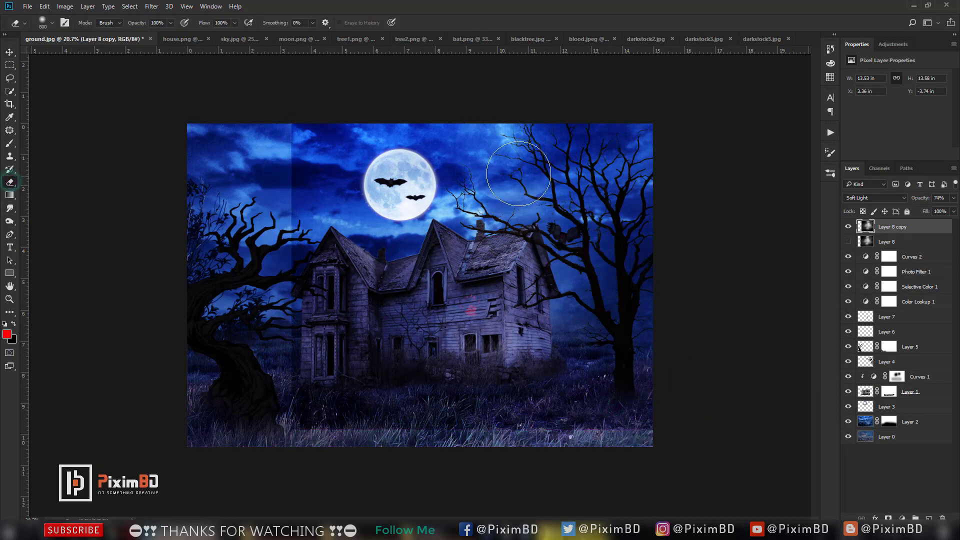
key(bracketright)
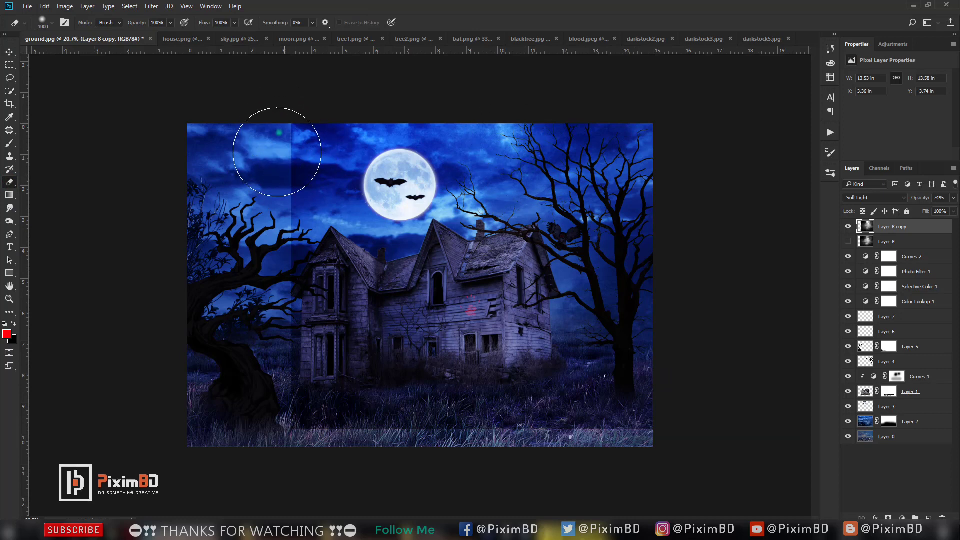
mouse_move(277, 152)
mouse_down()
mouse_move(268, 410)
mouse_move(669, 431)
mouse_up()
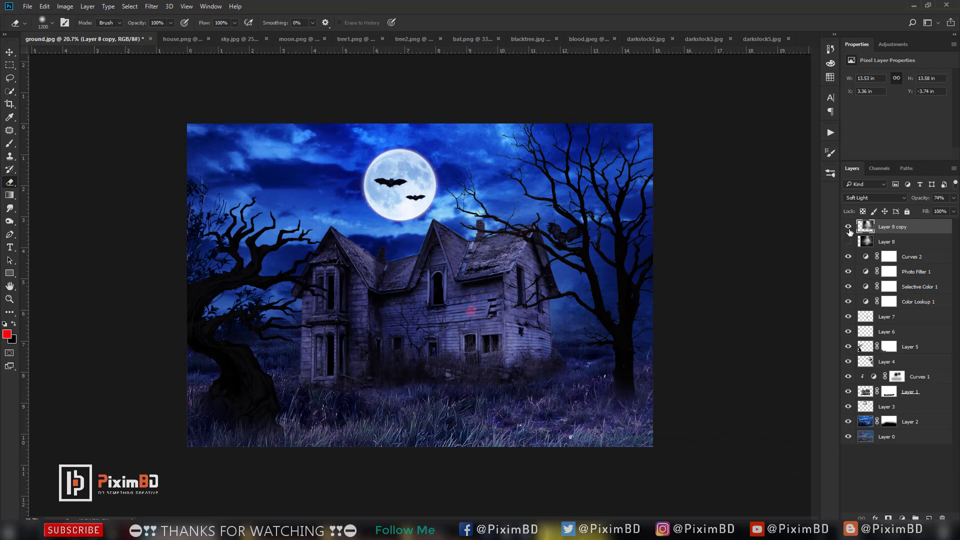
click(848, 228)
click(849, 227)
- Show Layer 8 again and scale it to about 16.15 × 15.04 in so that it covers the whole canvas
click(891, 239)
click(848, 241)
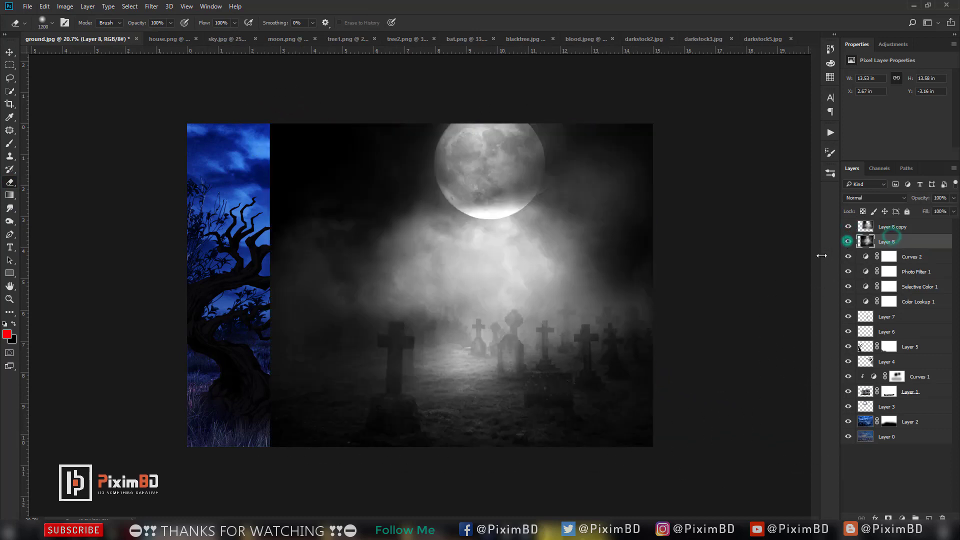
key(ctrl+t)
key(ctrl+0)
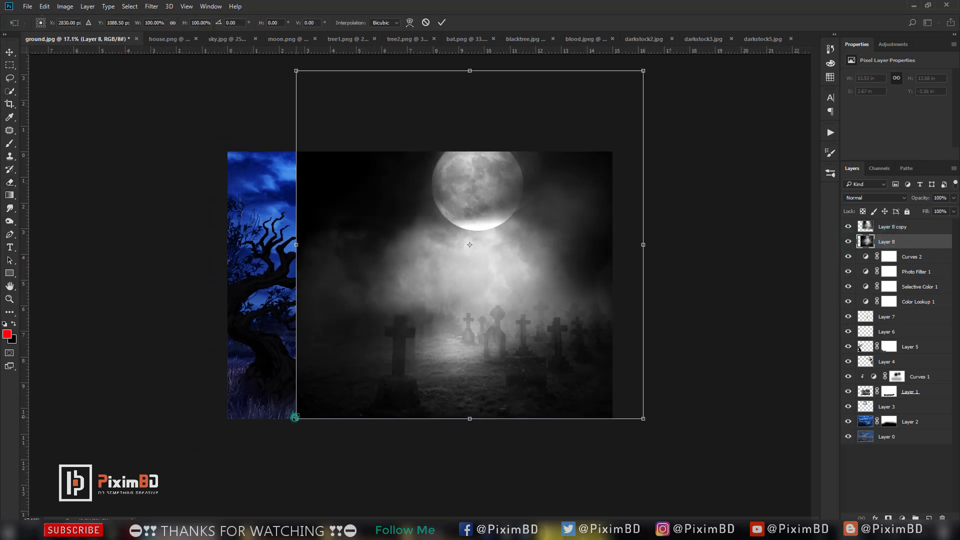
drag(295, 420, 247, 442)
drag(352, 356, 321, 356)
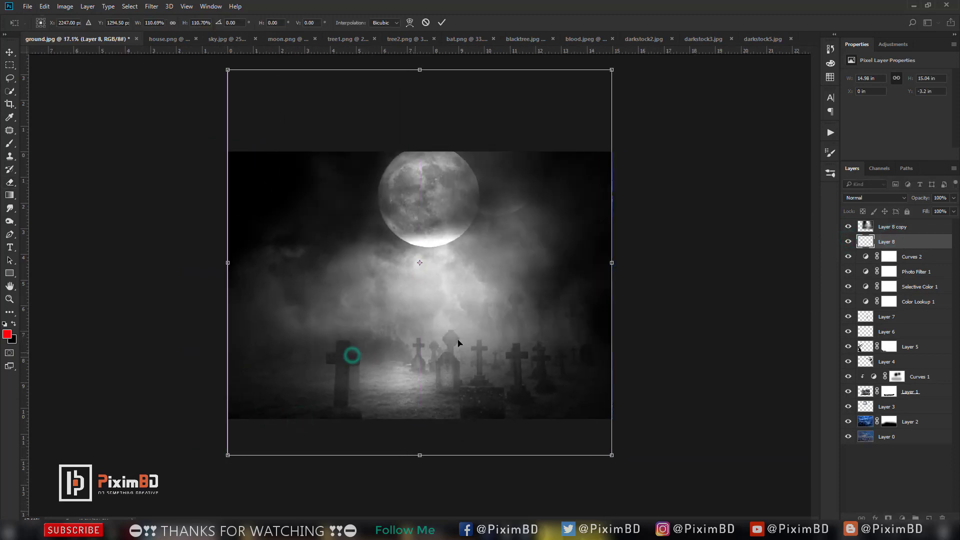
drag(611, 263, 611, 264)
drag(236, 267, 221, 263)
drag(394, 269, 422, 239)
key(Return)
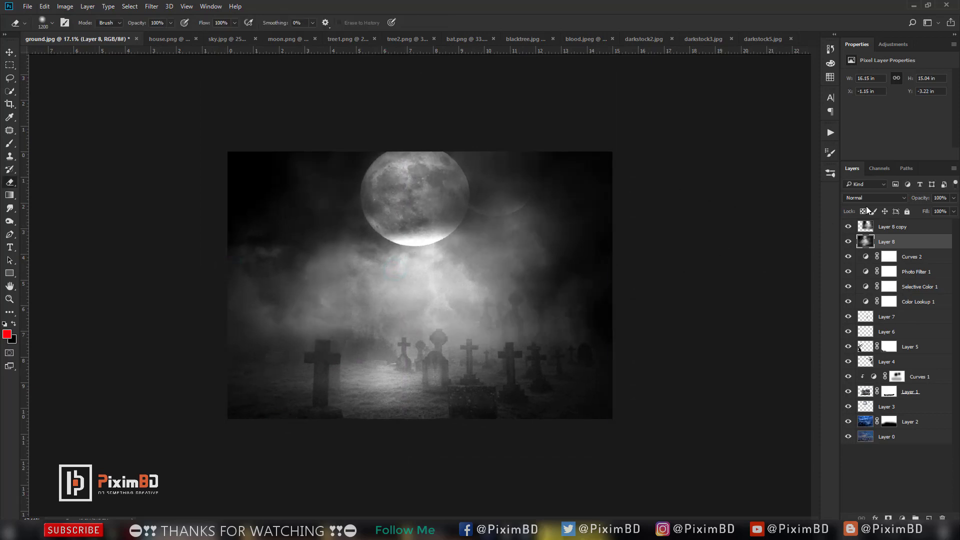
- Set Layer 8's blend mode to Soft Light and lower its opacity to 72%
click(877, 198)
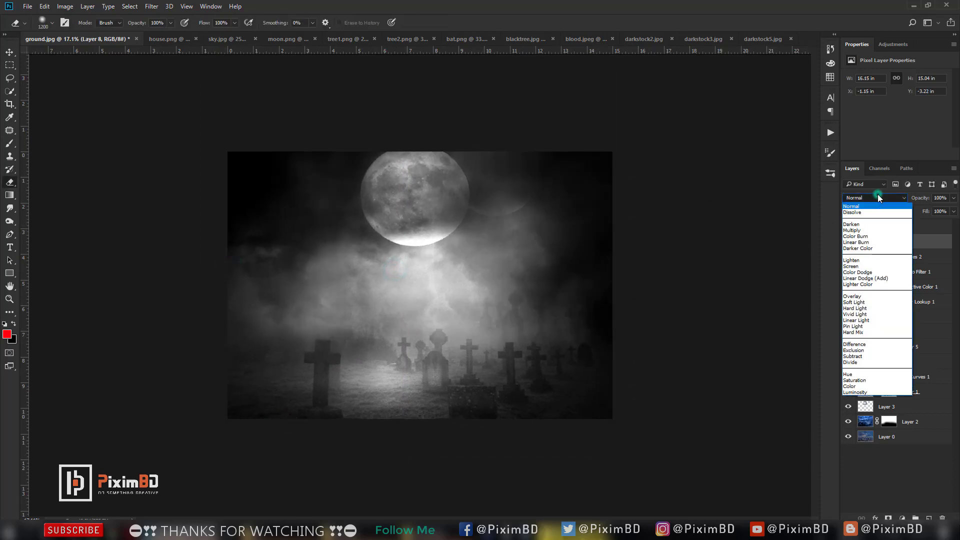
click(855, 302)
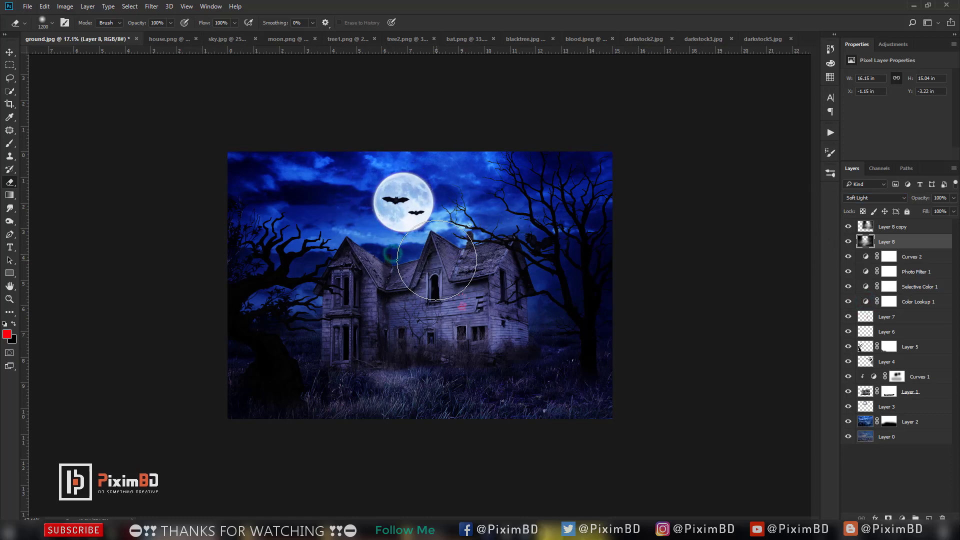
click(849, 242)
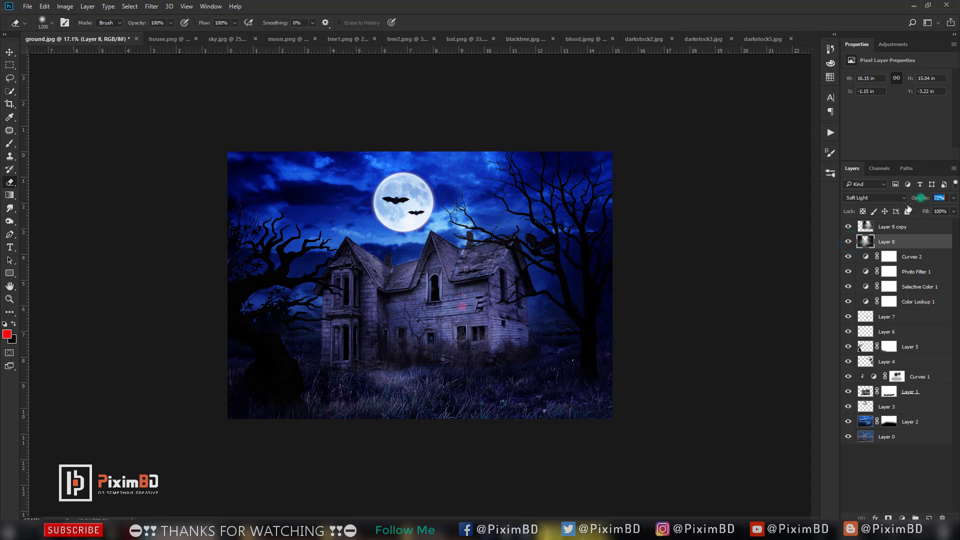
drag(907, 208, 910, 205)
- Bring the darkstock3.jpg image into ground.jpg above Layer 8 and scale it to about 2.7 × 3.89 in over the house's left half
scroll(361, 289, up, 1)
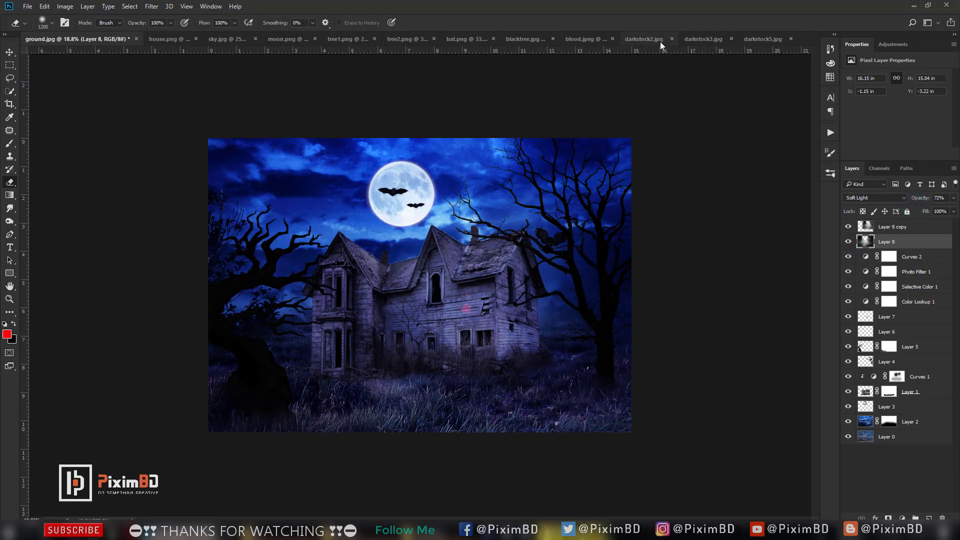
click(705, 39)
click(10, 52)
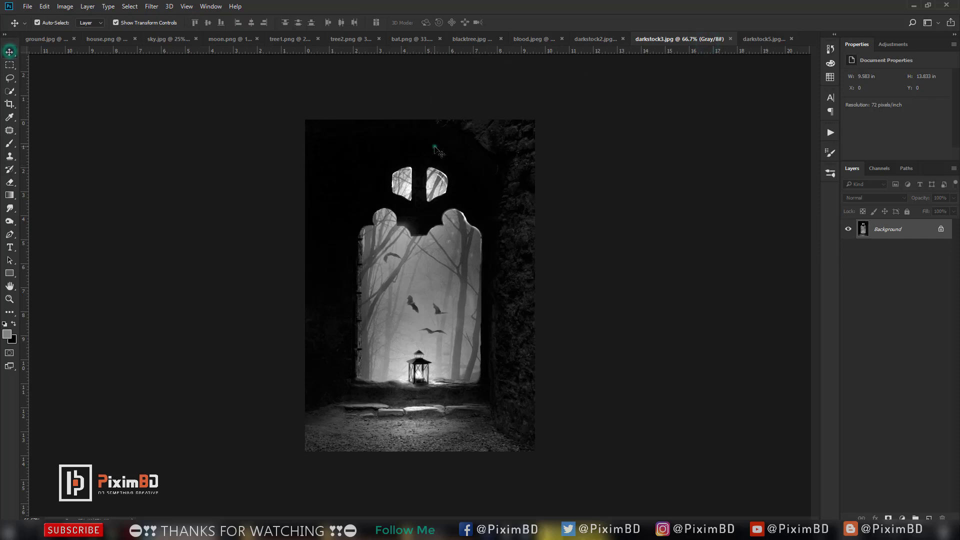
drag(434, 146, 404, 278)
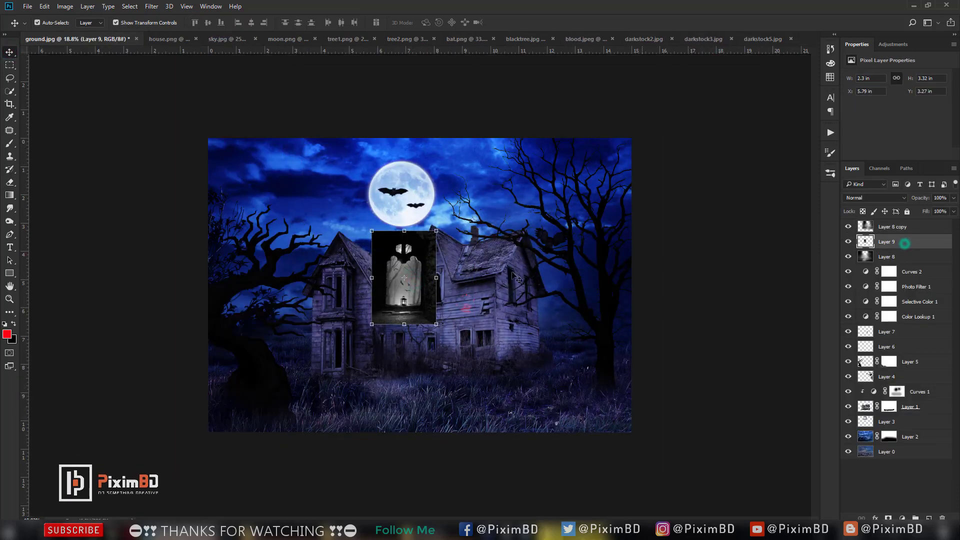
key(ctrl)
key(ctrl+t)
drag(418, 254, 396, 303)
key(Return)
- Set Layer 9's blend mode to Darken and lower its opacity to 22%
click(883, 197)
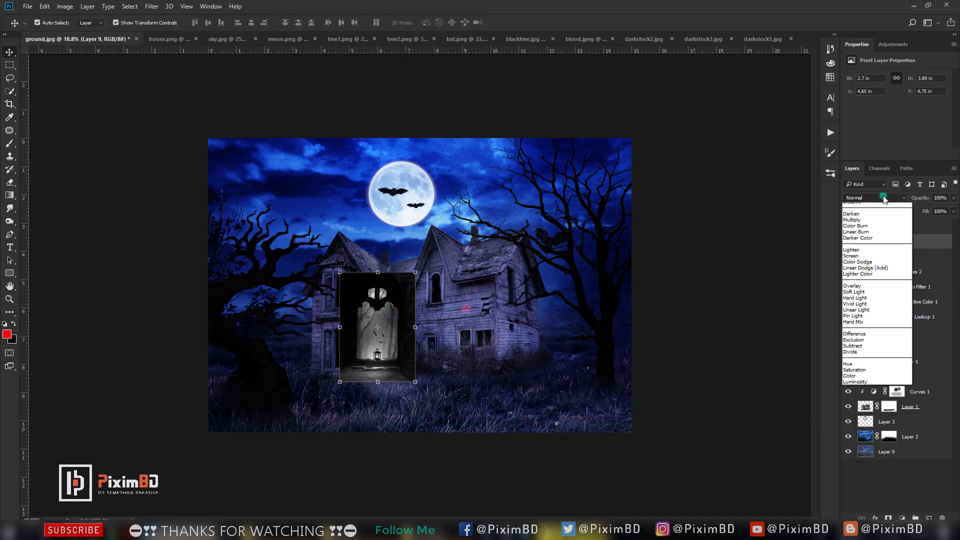
click(883, 197)
scroll(882, 196, down, 2)
scroll(883, 197, down, 1)
scroll(883, 199, up, 1)
scroll(883, 199, down, 1)
scroll(883, 200, up, 1)
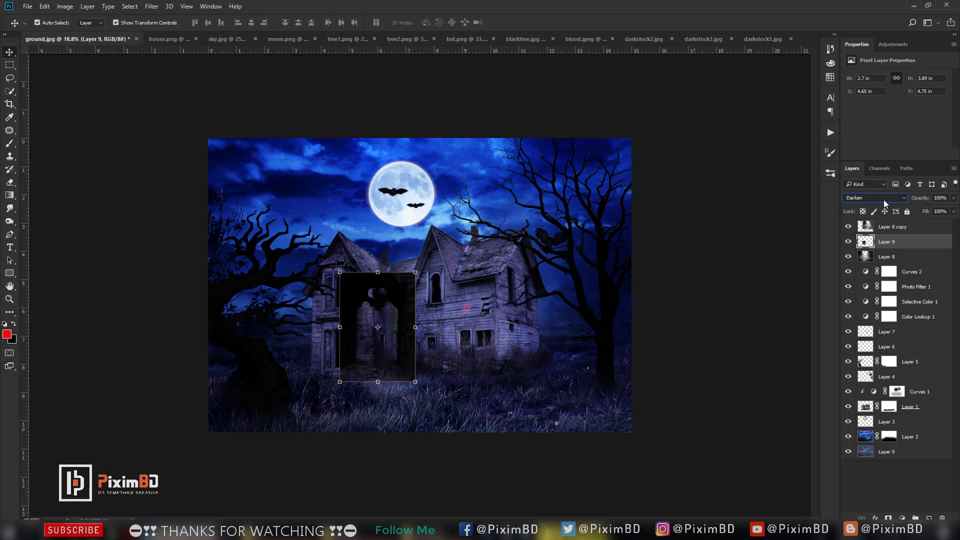
drag(923, 199, 913, 198)
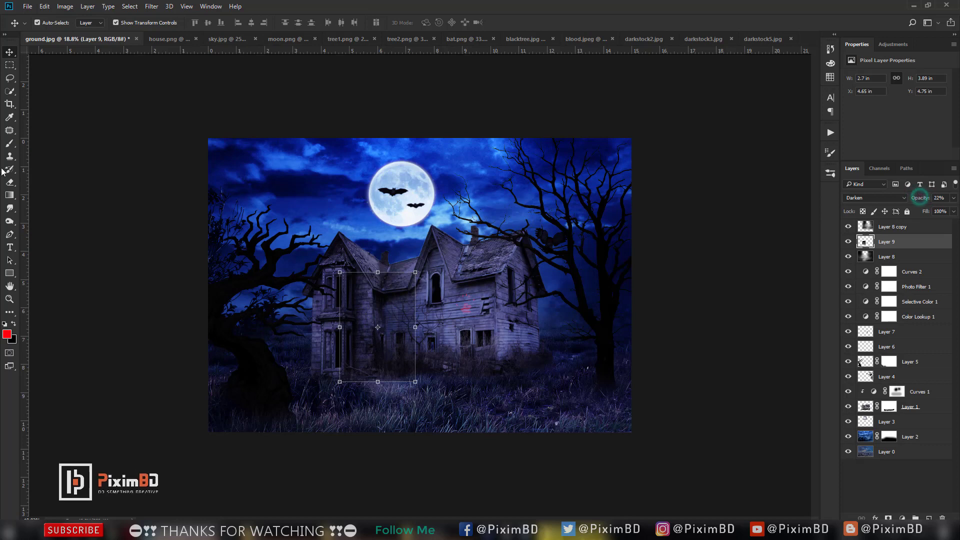
- Soften the edges of Layer 9 with a smaller Eraser and compare the image with the layer hidden and shown
click(9, 182)
key(bracketleft)
key(bracketleft)
key(bracketleft)
key(bracketleft)
key(bracketleft)
key(bracketleft)
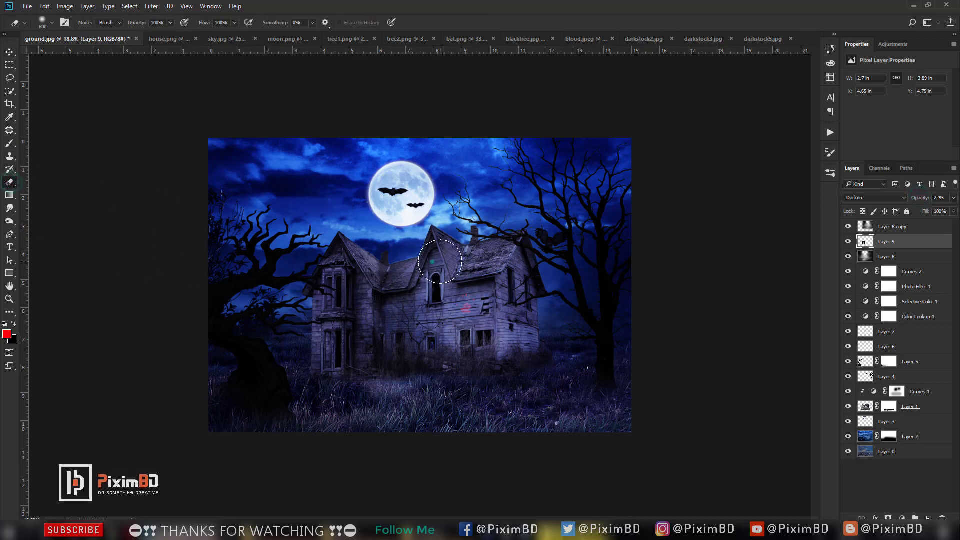
click(848, 242)
click(848, 241)
- Duplicate Layer 9 and move the copy onto the right side of the house, at about X 8.09 in, Y 4.41 in
scroll(849, 242, down, 1)
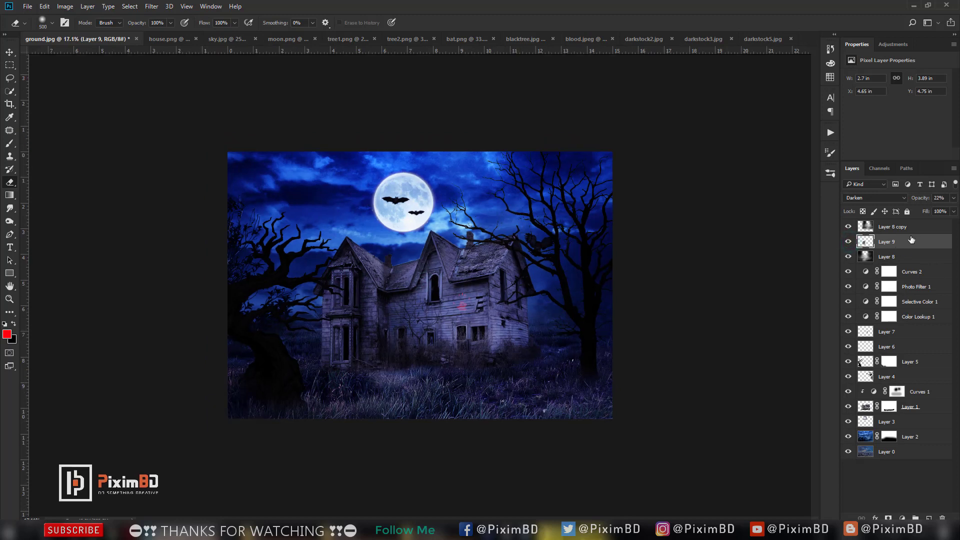
key(ctrl+j)
drag(408, 320, 496, 311)
scroll(758, 299, down, 1)
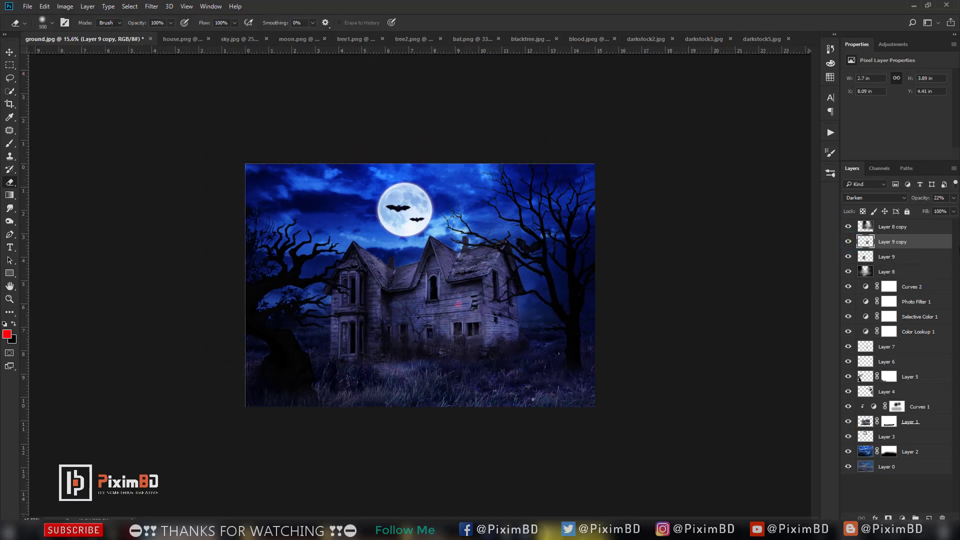
- Add a new empty layer above Layer 8 copy and bring the darkstock5.jpg image into ground.jpg
click(930, 228)
click(928, 518)
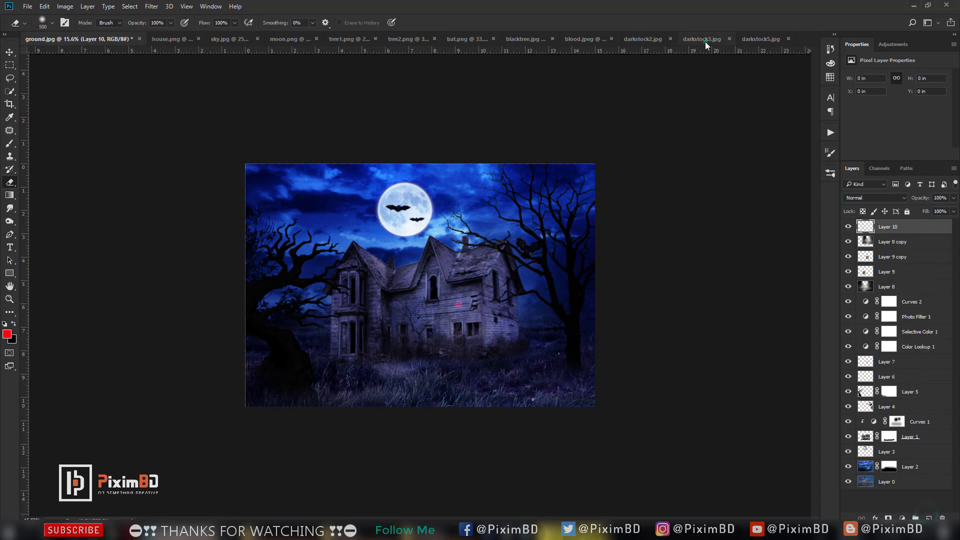
click(705, 41)
click(757, 42)
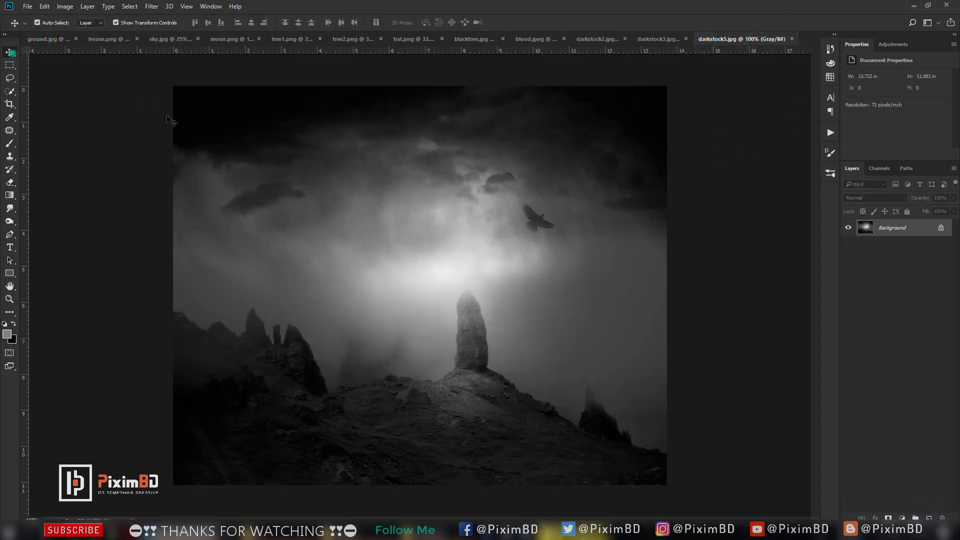
drag(359, 234, 62, 47)
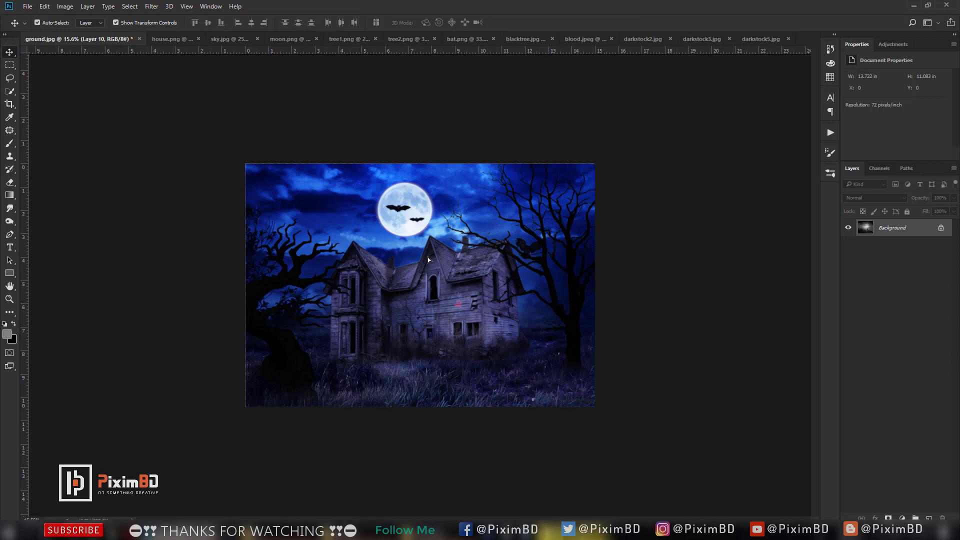
- Scale the darkstock5 image to about 16.04 × 12.61 in so it covers the whole canvas
key(ctrl+v)
key(ctrl+t)
drag(467, 223, 482, 248)
drag(286, 408, 205, 420)
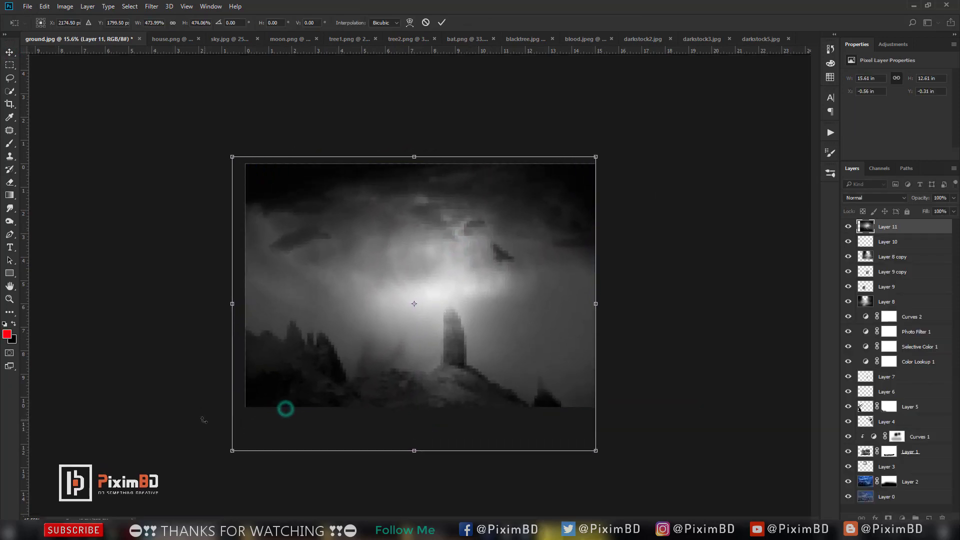
mouse_move(461, 389)
mouse_down()
mouse_move(449, 383)
mouse_move(459, 386)
mouse_up()
drag(595, 302, 604, 302)
key(Return)
- Set Layer 11's blend mode to Soft Light
scroll(880, 199, down, 5)
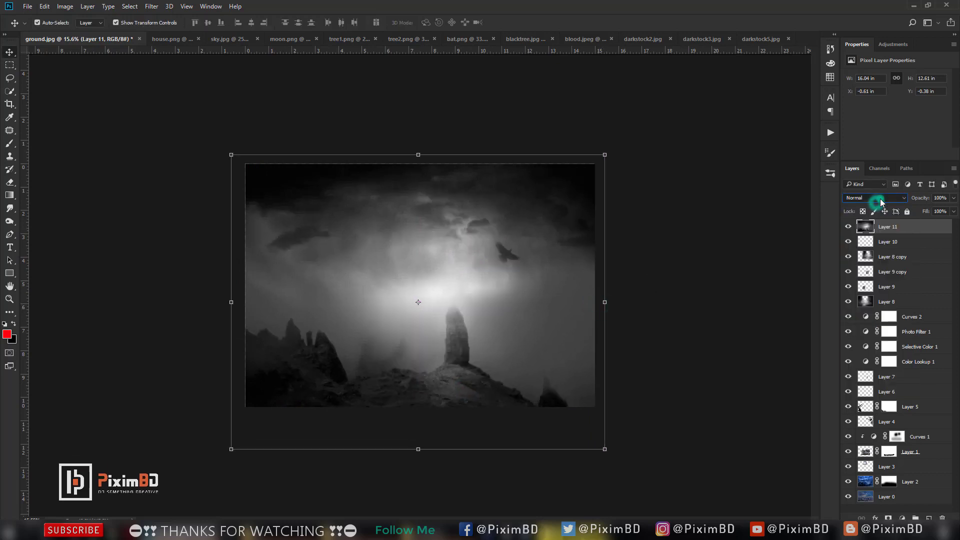
scroll(880, 199, down, 6)
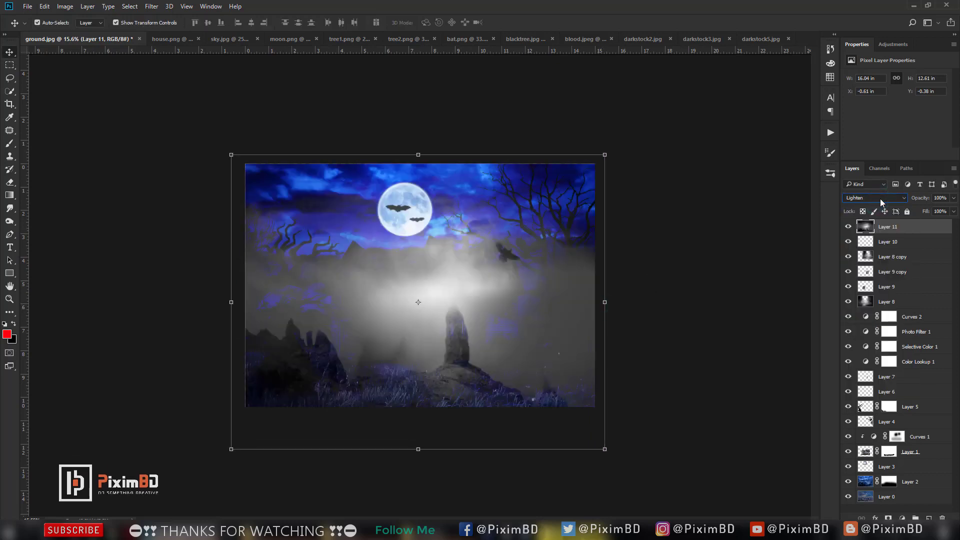
scroll(880, 199, down, 2)
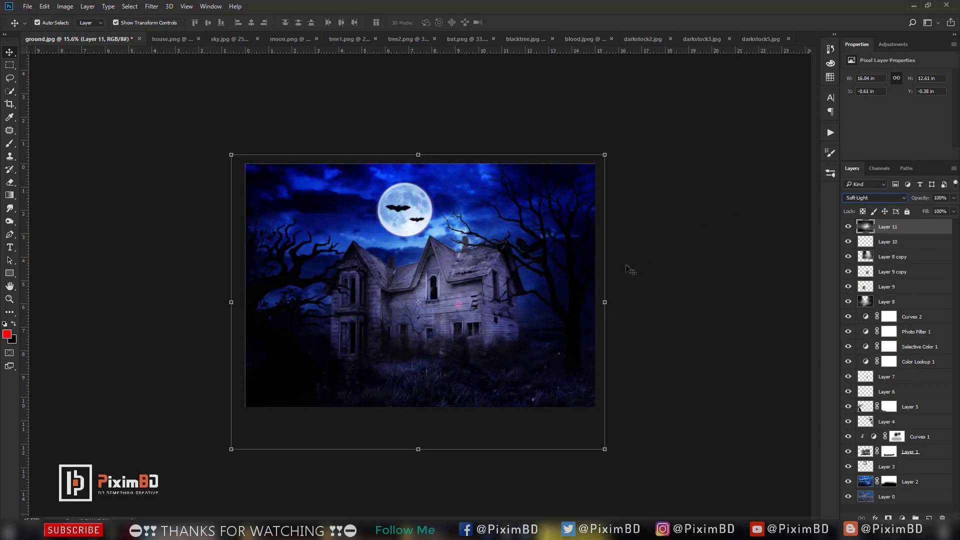
- Enlarge Layer 11 to about 18.32 × 14.4 in, shift it toward the canvas's left side, and lower its opacity to 78%
drag(231, 448, 176, 465)
drag(435, 452, 429, 438)
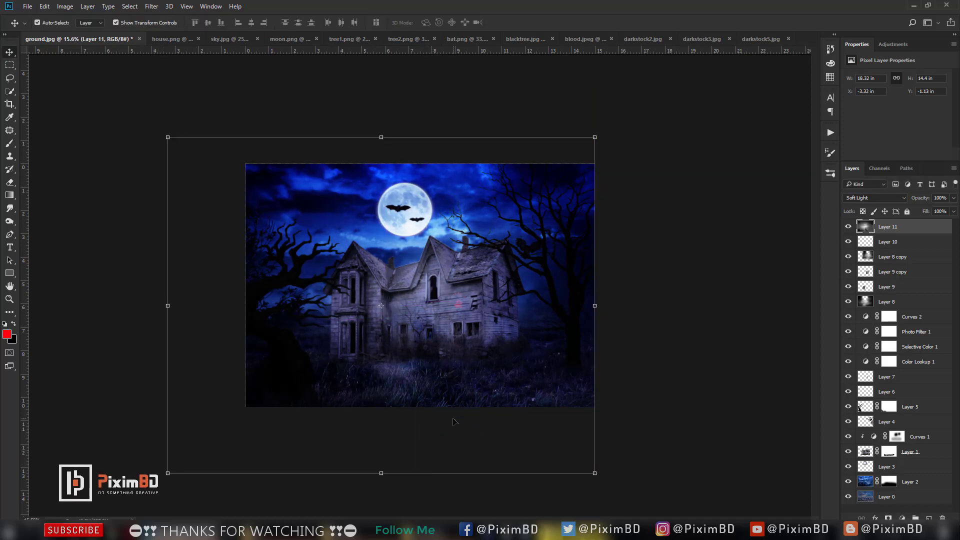
key(Return)
scroll(520, 345, down, 2)
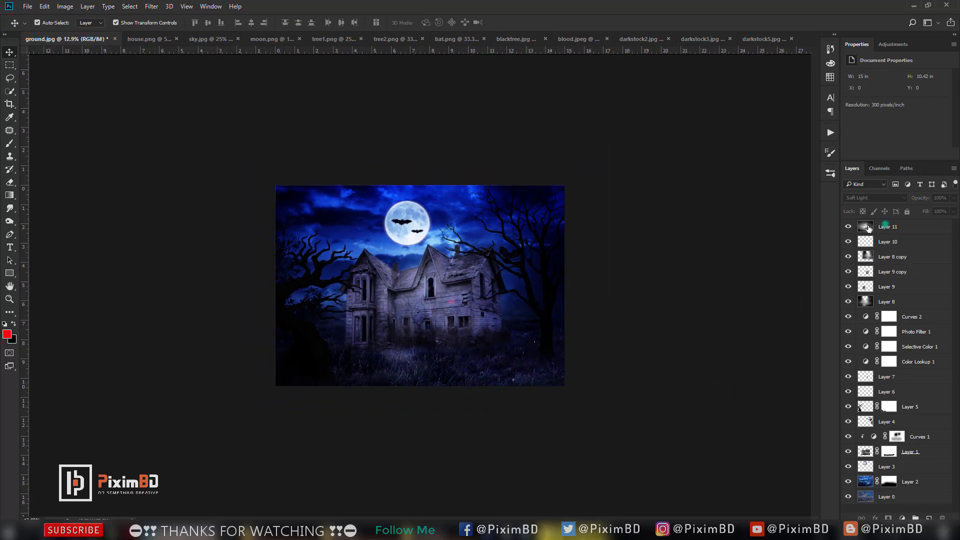
click(885, 227)
drag(922, 200, 918, 200)
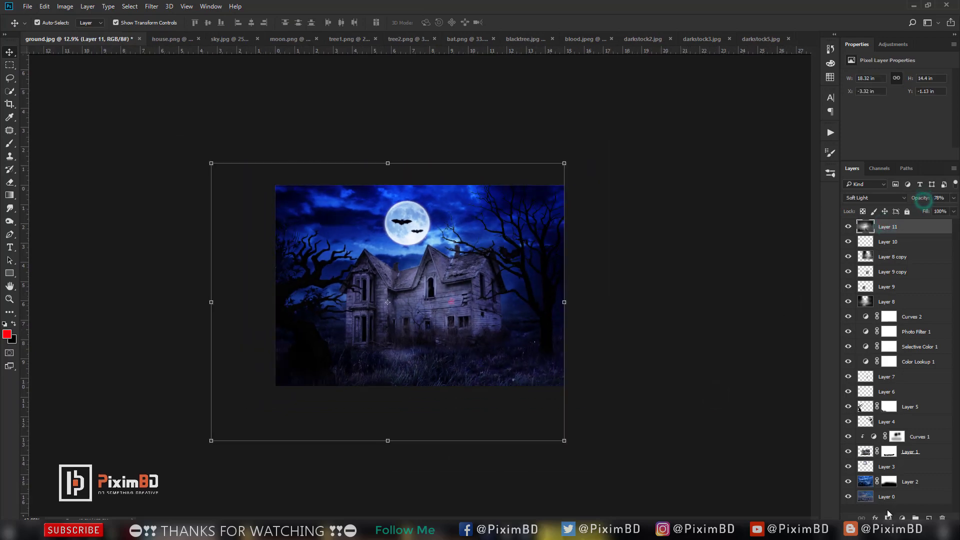
- Add a Color Lookup adjustment layer above Layer 11 using the 2Strip.look 3D LUT
click(888, 518)
click(900, 458)
click(920, 76)
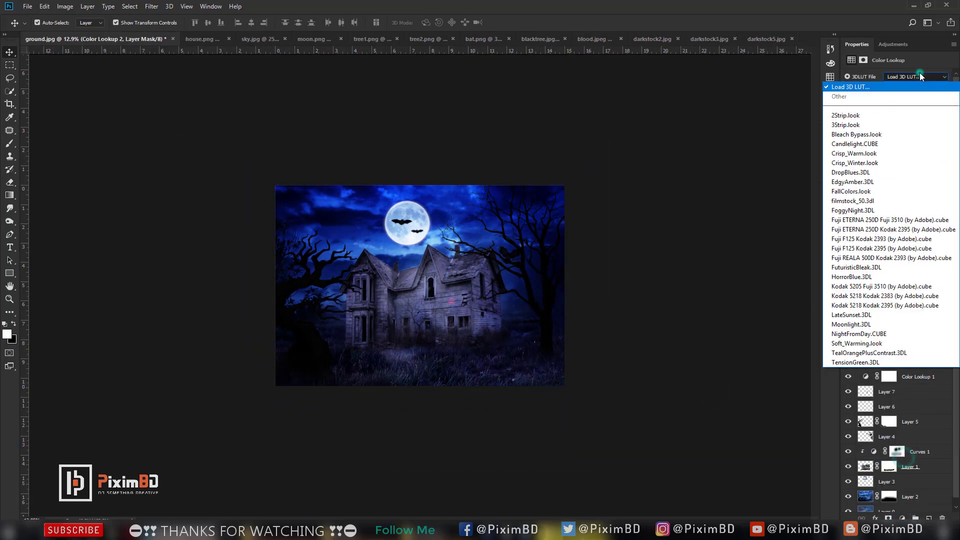
key(Down)
key(Return)
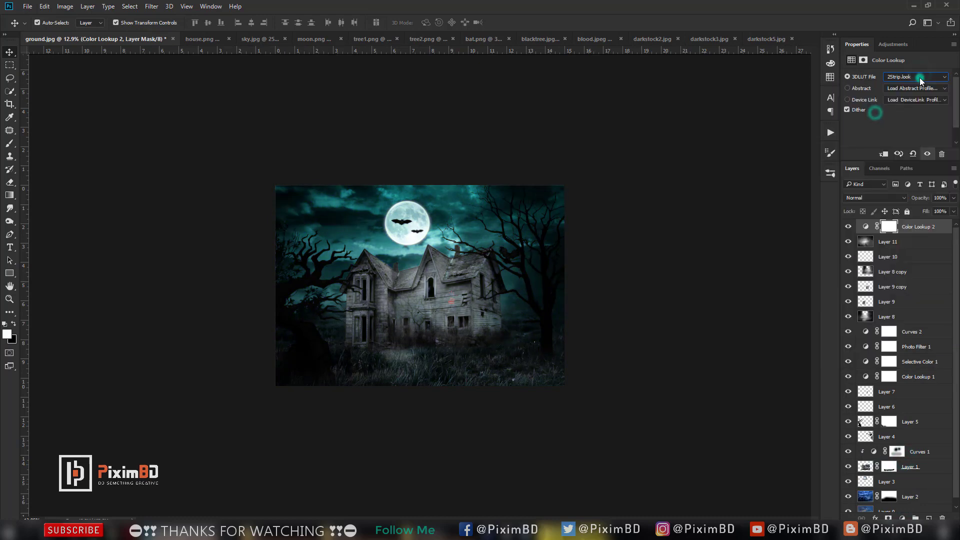
- Set the Color Lookup 2 layer's blend mode to Overlay and its opacity to 18%
click(875, 200)
click(857, 300)
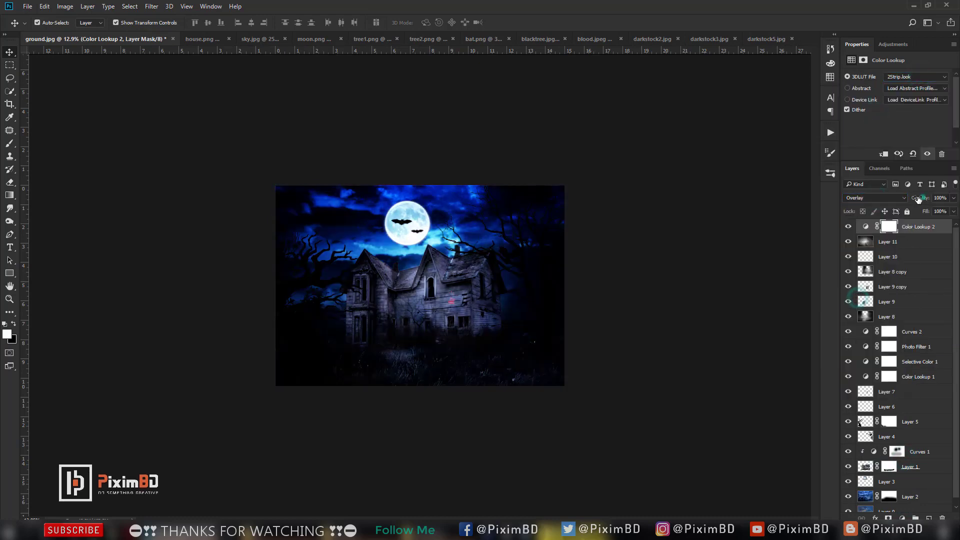
drag(918, 199, 900, 202)
mouse_move(921, 200)
mouse_down()
mouse_move(895, 217)
mouse_move(923, 198)
mouse_up()
scroll(475, 282, up, 3)
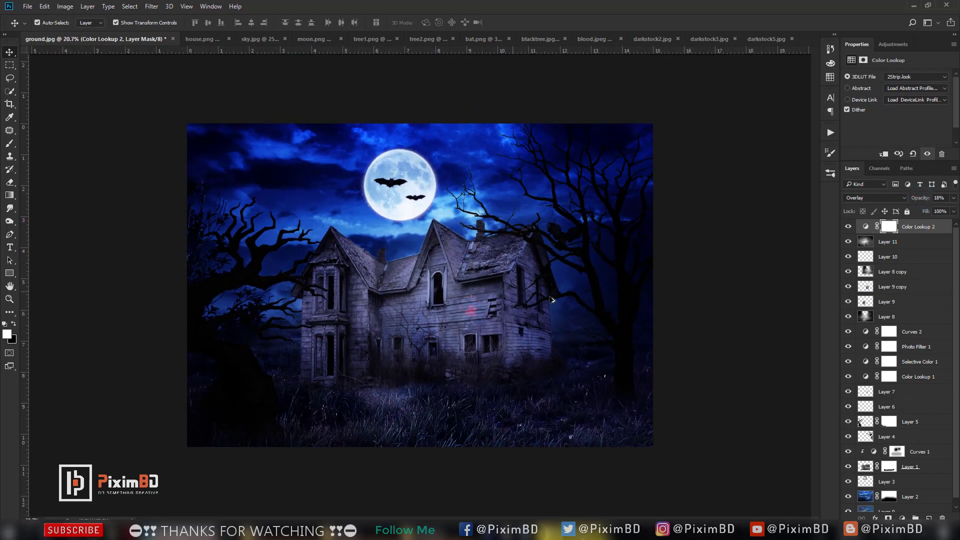
- Add a new empty layer directly above the house's Curves 1 adjustment layer
click(907, 242)
scroll(899, 435, down, 1)
click(914, 445)
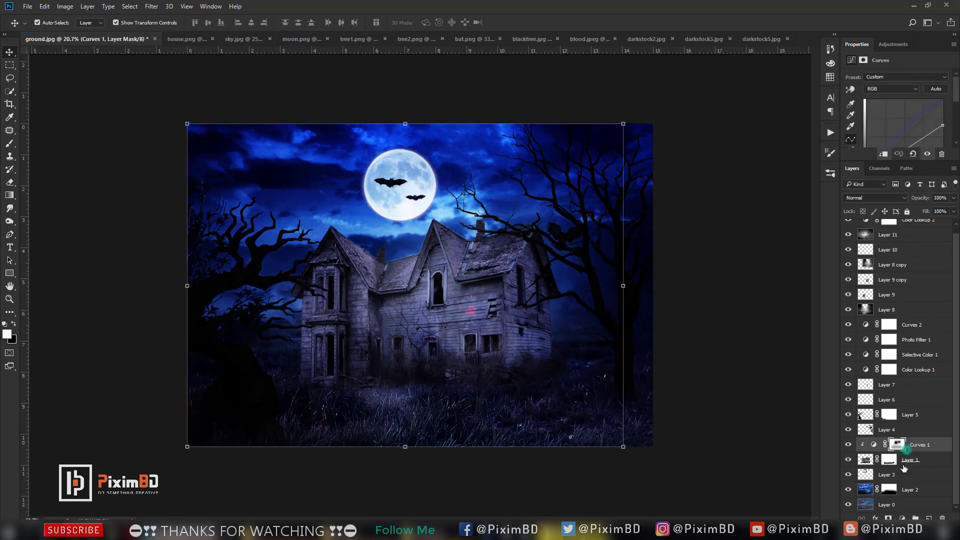
click(909, 459)
click(928, 518)
- Paint a soft blue glow on Layer 12 between the moon and the house roofs with a 700 px brush
click(10, 145)
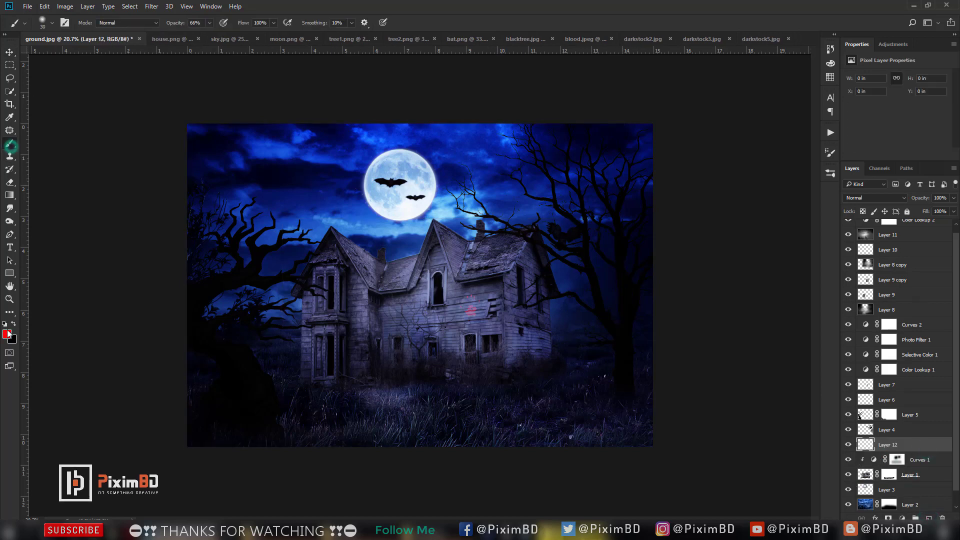
click(7, 334)
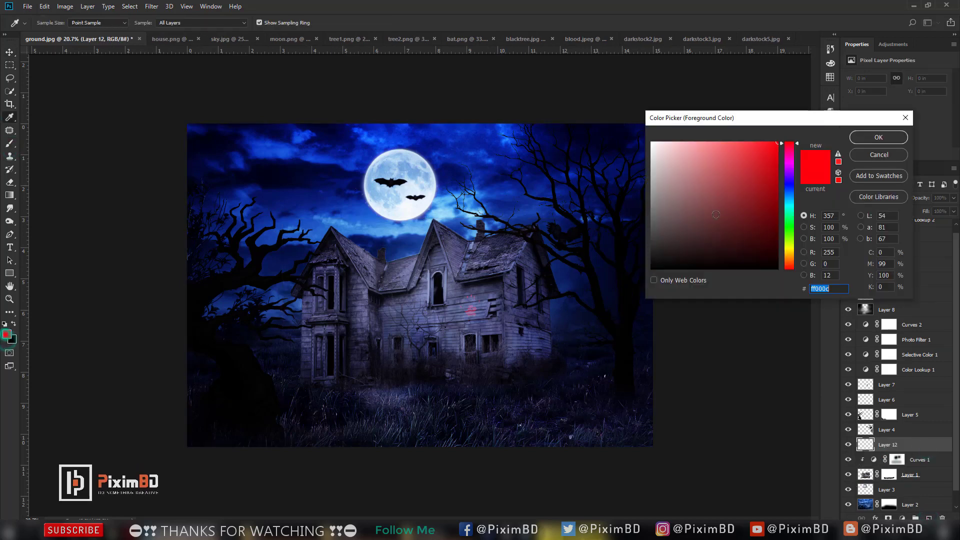
drag(793, 206, 785, 183)
click(885, 140)
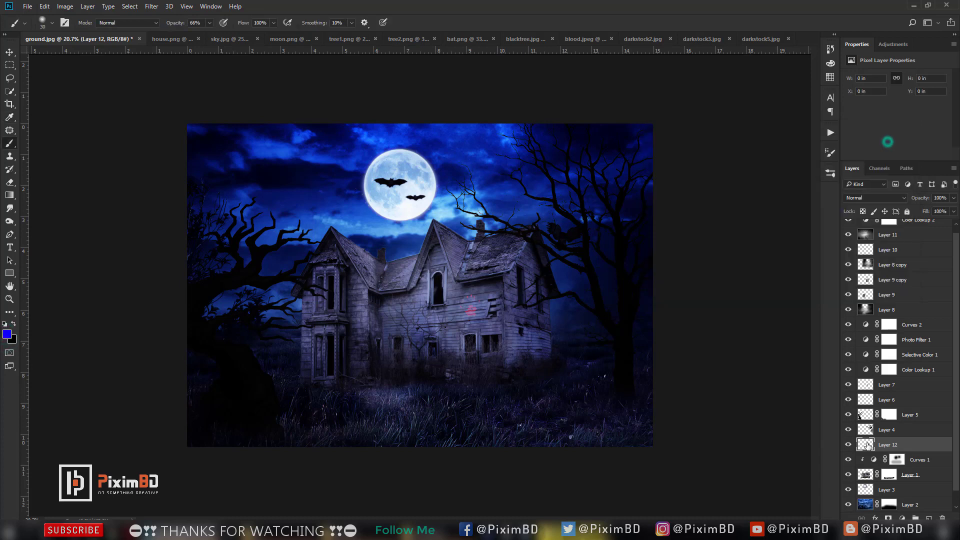
mouse_move(398, 250)
mouse_down()
mouse_move(386, 257)
mouse_move(369, 244)
mouse_move(398, 252)
mouse_up()
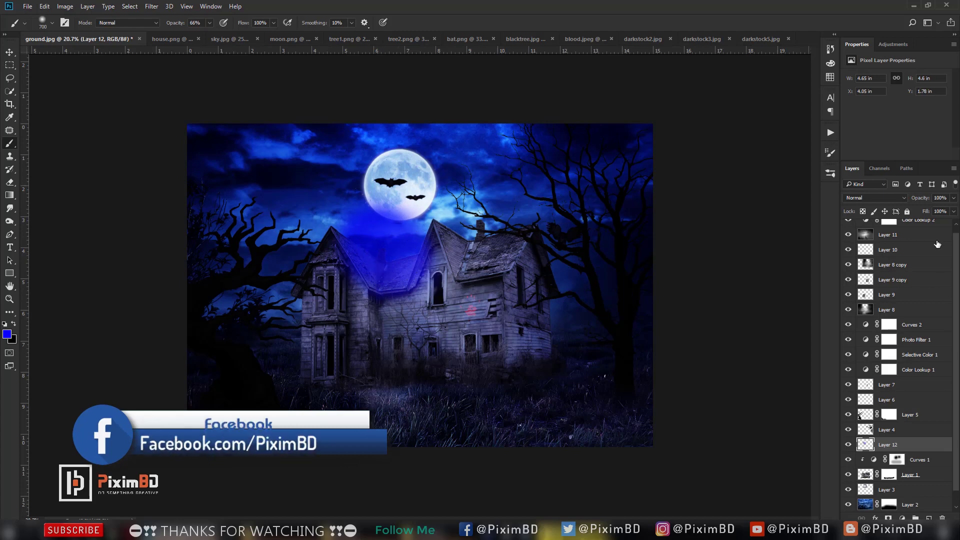
- Set Layer 12 to Linear Burn at 34% opacity and erase the blue paint around the moon
click(875, 197)
click(870, 220)
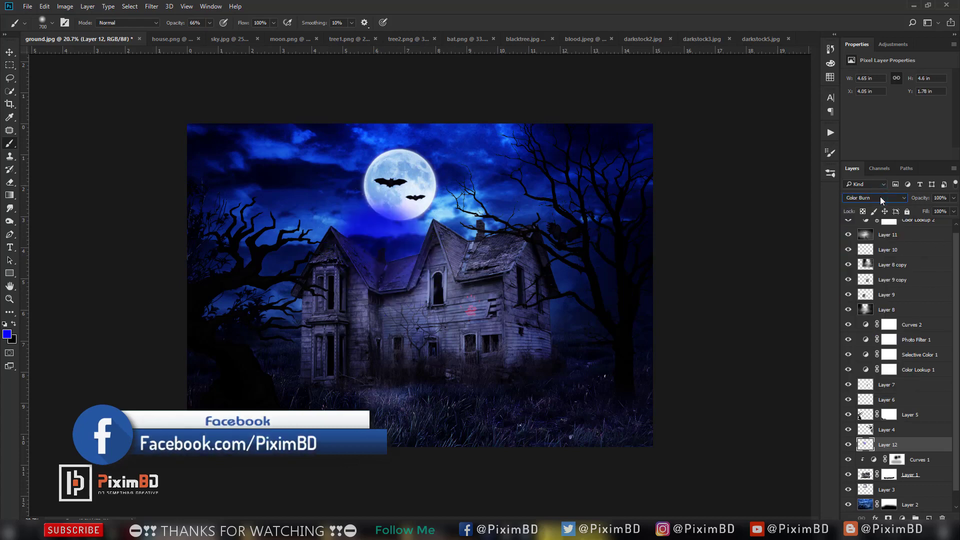
click(880, 197)
click(880, 197)
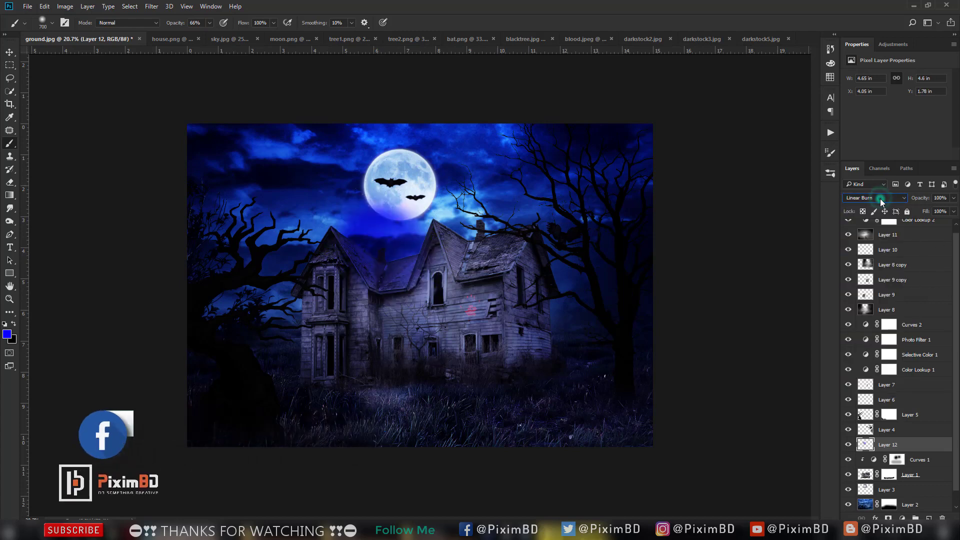
drag(925, 200, 913, 198)
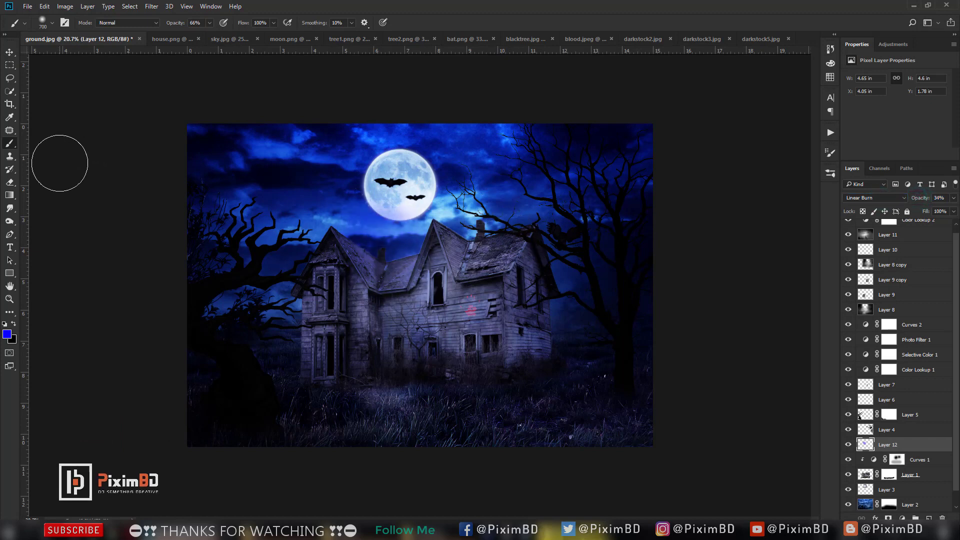
click(10, 182)
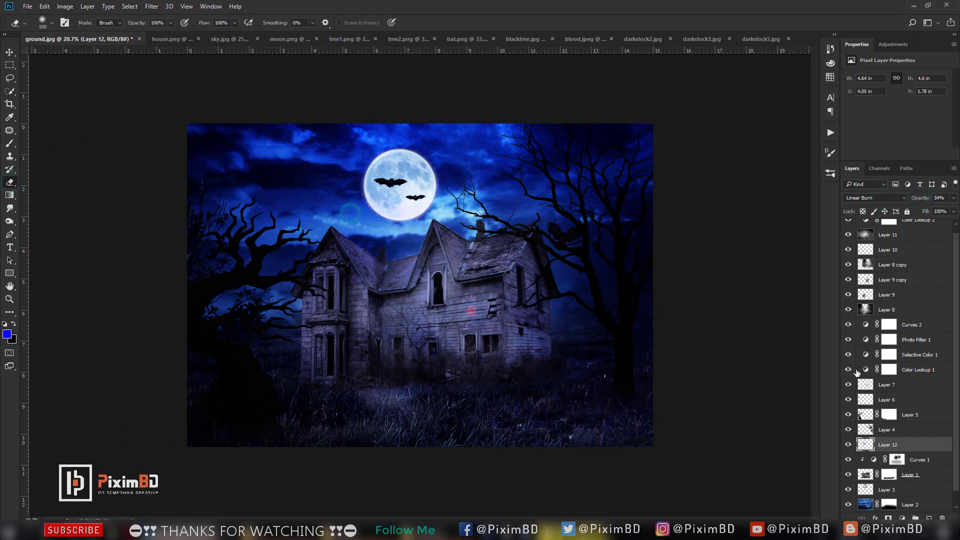
click(849, 444)
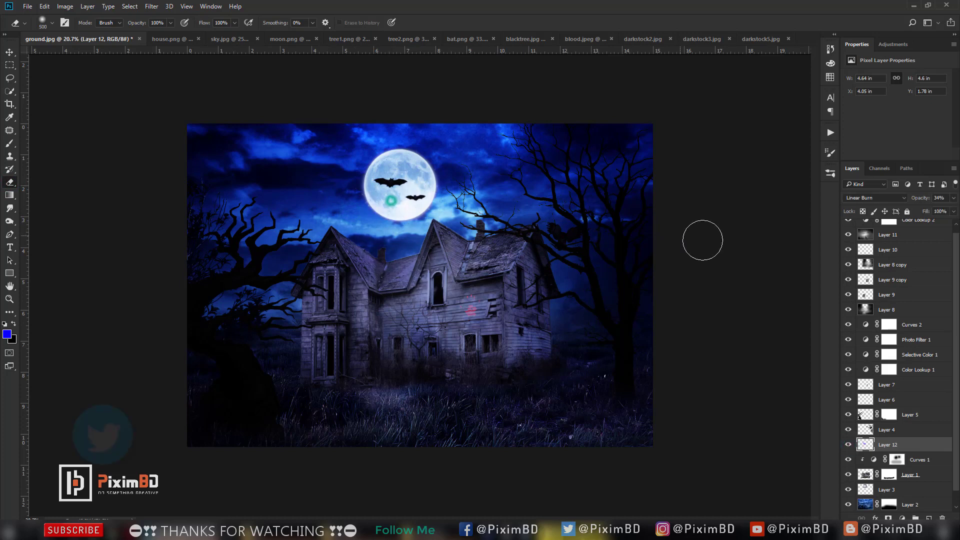
- Add a new layer above Color Lookup 2 and paint a large soft blue glow over the moon, enlarging the brush to 1400 px
click(911, 220)
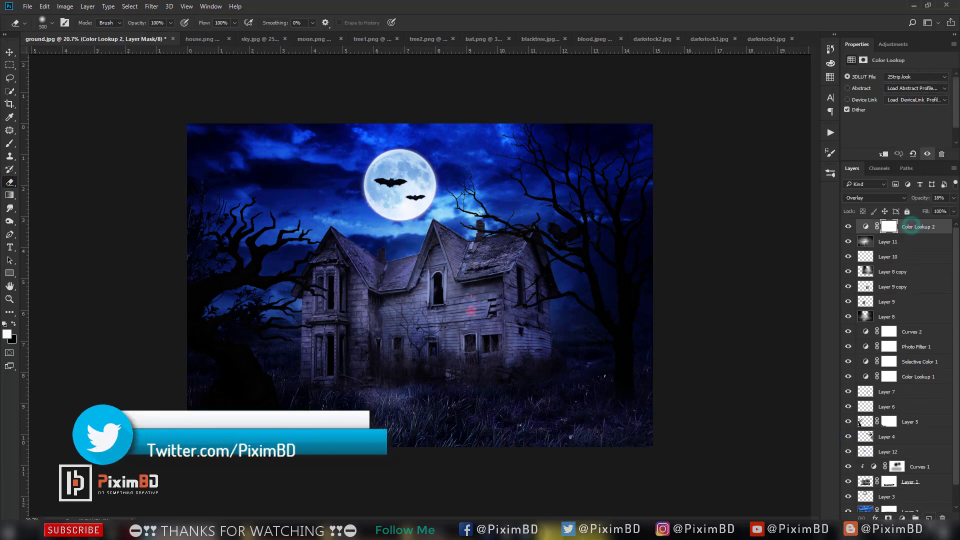
click(929, 518)
click(12, 145)
key(bracketright)
key(bracketright)
key(bracketright)
key(bracketright)
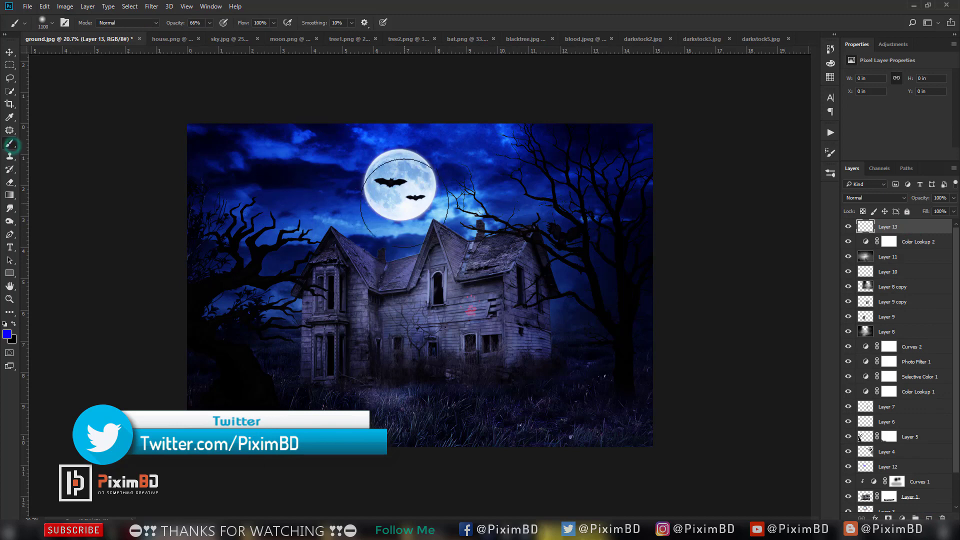
click(400, 187)
key(bracketright)
key(bracketright)
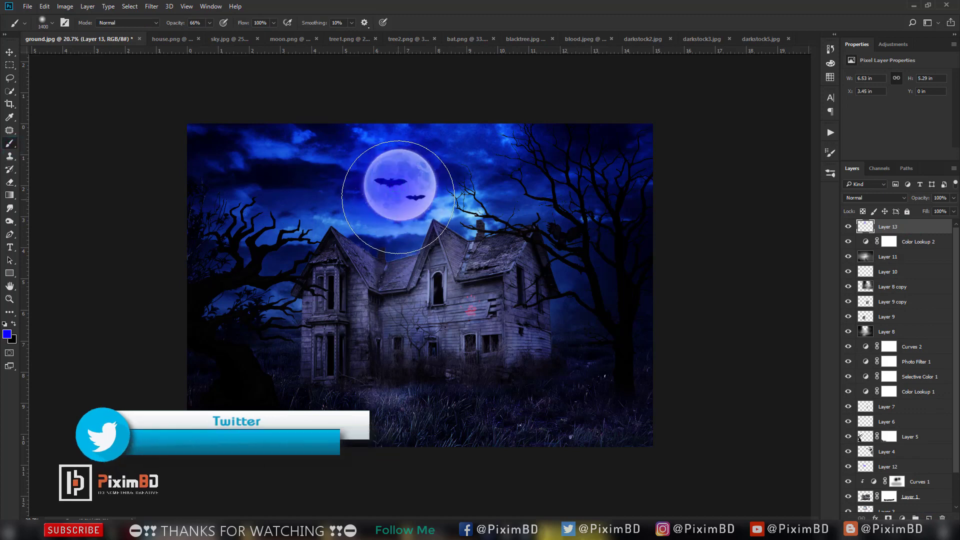
click(399, 195)
- Set Layer 13's blend mode to Lighten and lower its opacity to 24%
click(887, 199)
click(887, 199)
scroll(887, 199, down, 4)
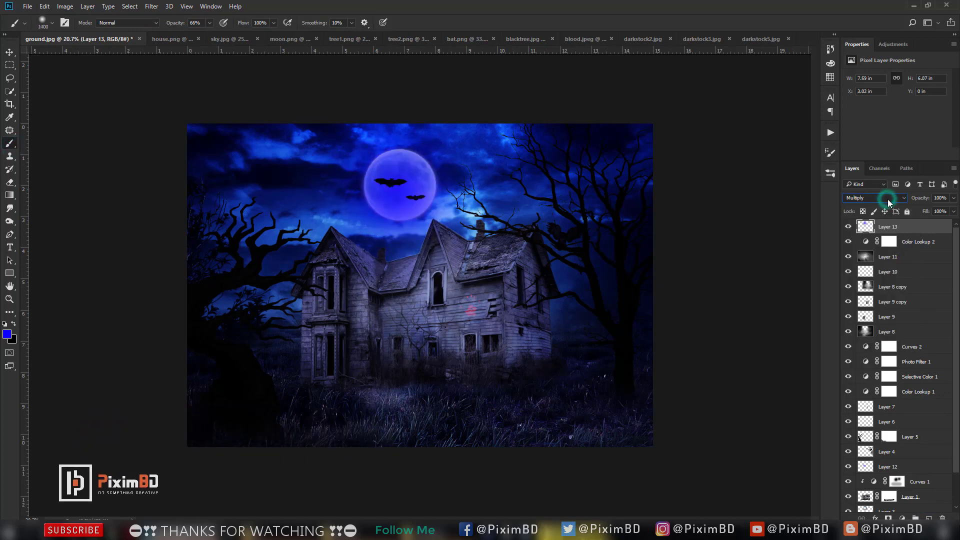
scroll(888, 200, down, 3)
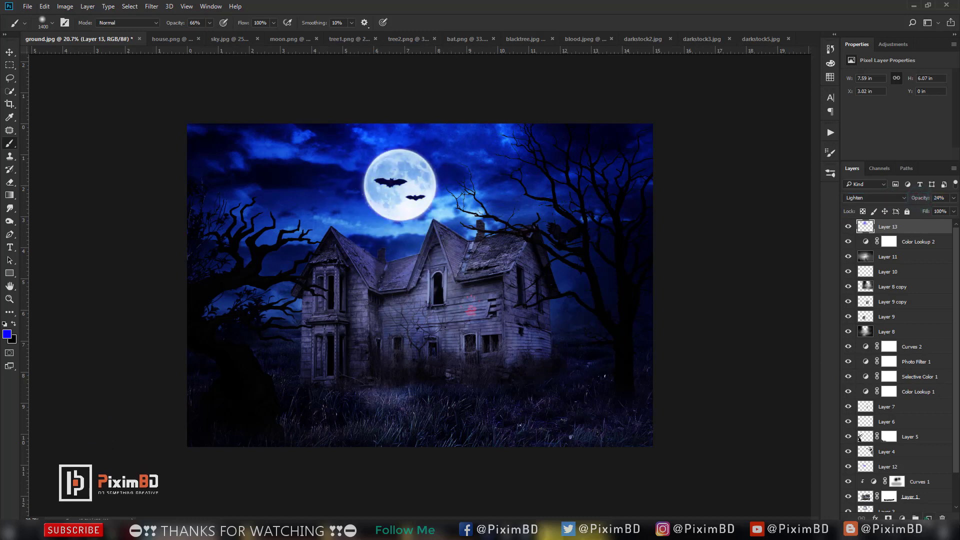
- Add a new layer above Layer 13 and try to fill it with the composite through Apply Image
key(ctrl+shift+alt+n)
click(65, 6)
click(116, 149)
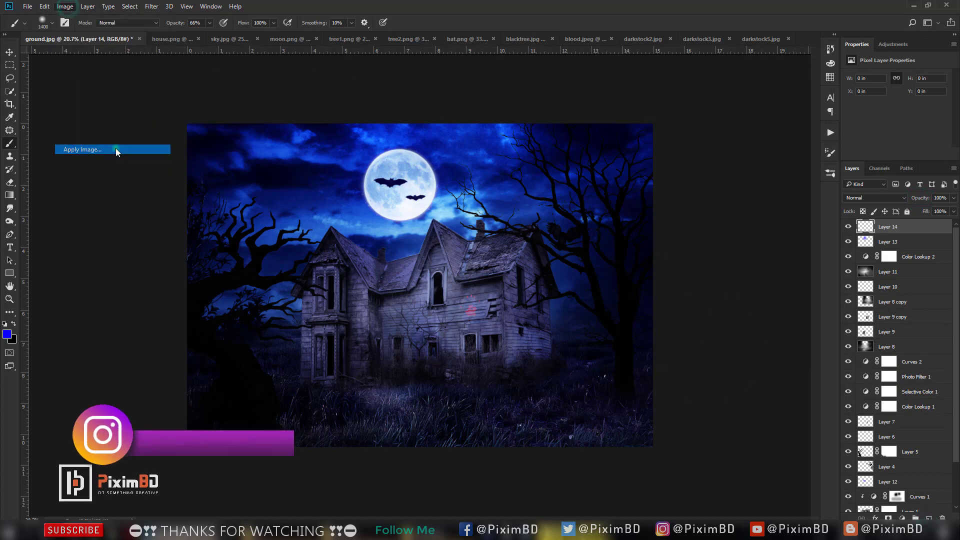
click(573, 154)
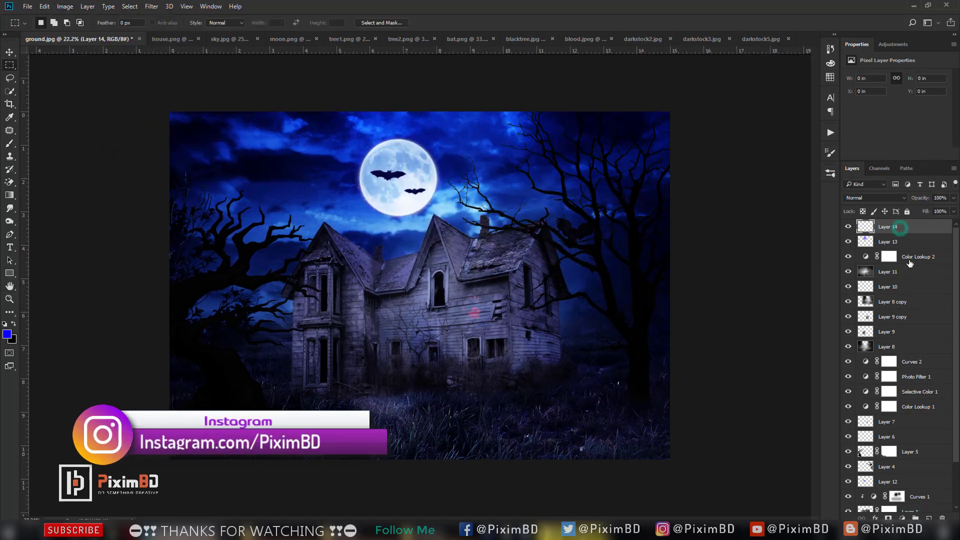
- Duplicate Layer 13 and move the copy over the right part of the house, at about X 5.57 in, Y 1.26 in
click(903, 242)
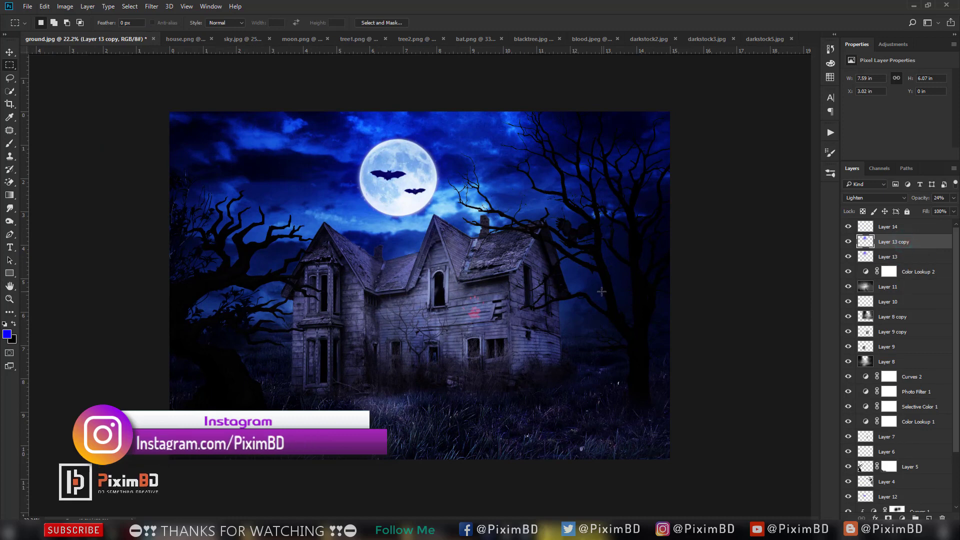
key(ctrl+j)
key(ctrl+t)
drag(459, 301, 544, 343)
key(Return)
key(m)
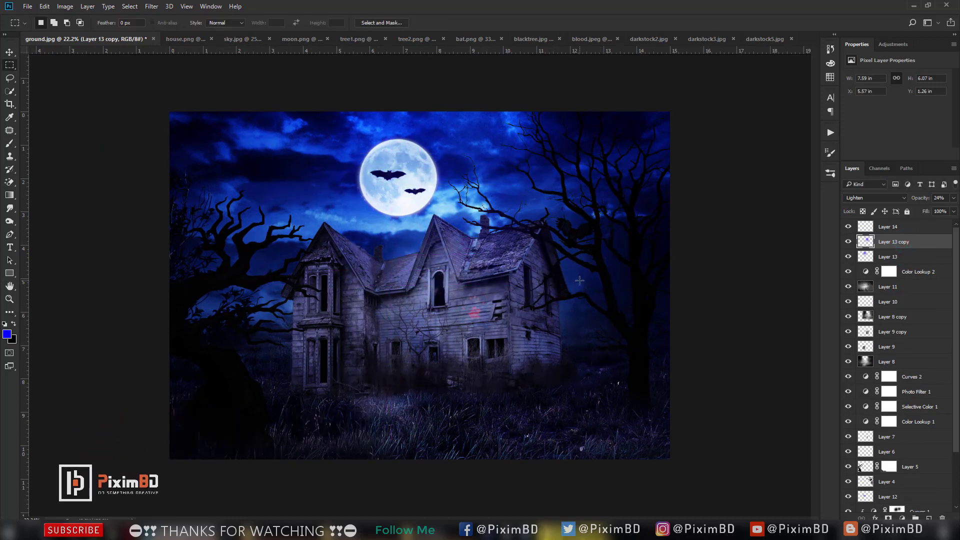
- Add a new layer above Layer 14 and fill it with the merged composite through Apply Image
scroll(579, 283, up, 3)
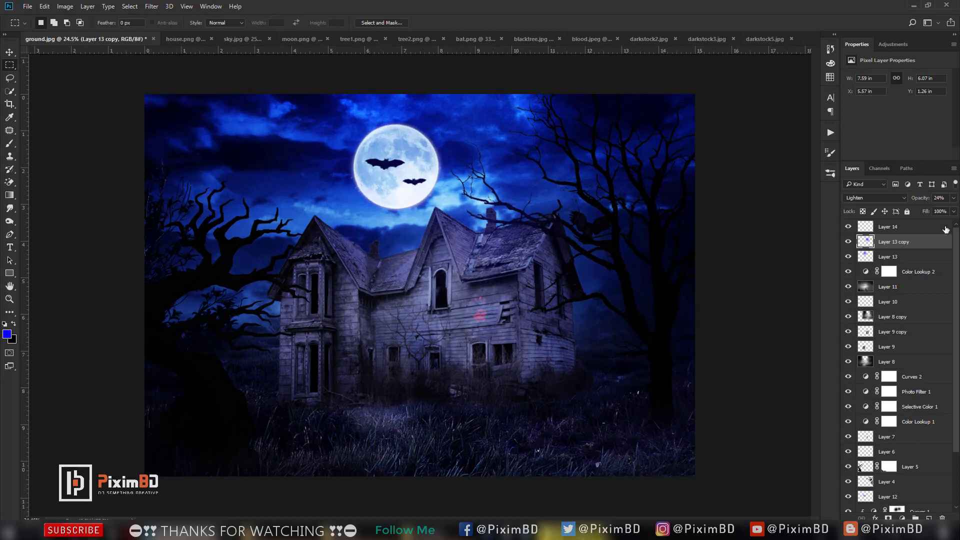
click(934, 227)
click(925, 517)
click(64, 6)
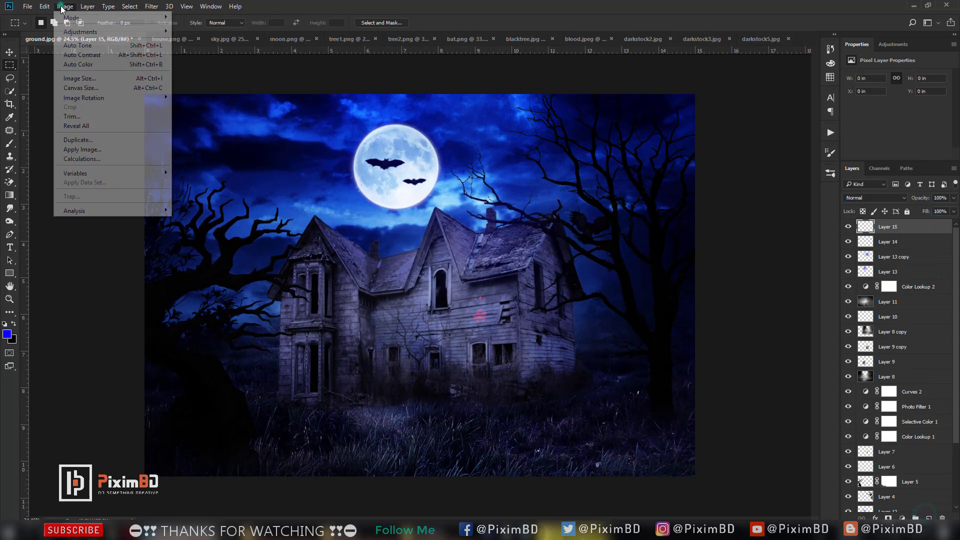
click(90, 149)
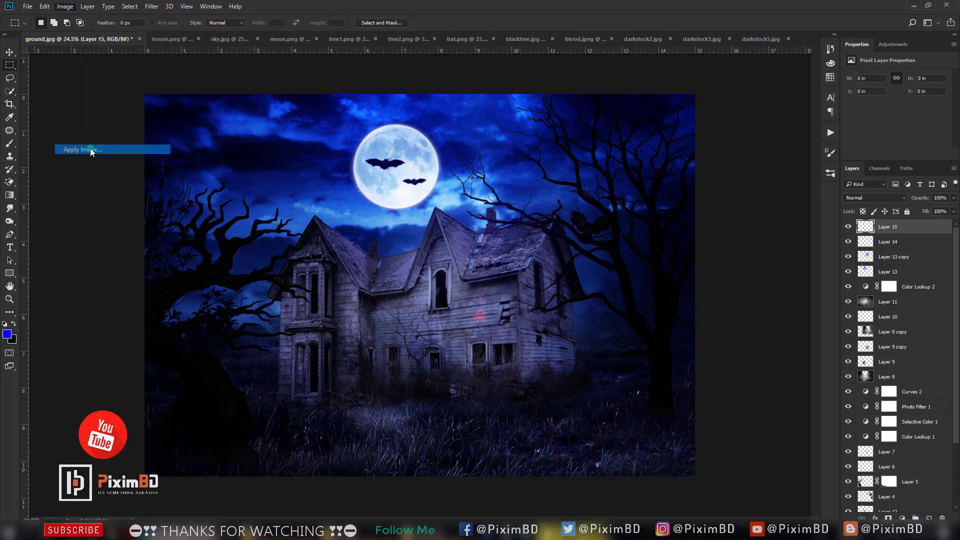
click(554, 153)
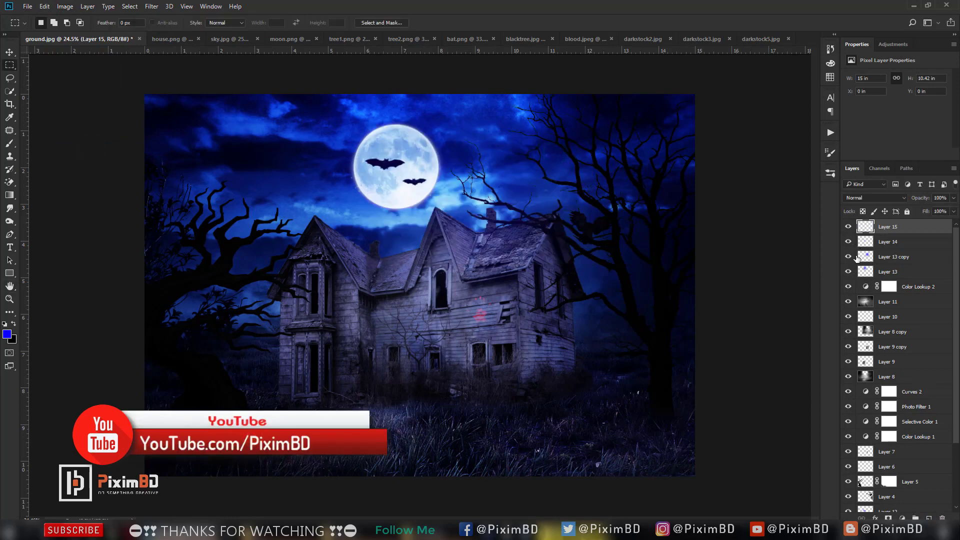
- Hide the layers between Layer 15 and Layer 0, and toggle Layer 15 to compare before and after
drag(848, 381, 848, 464)
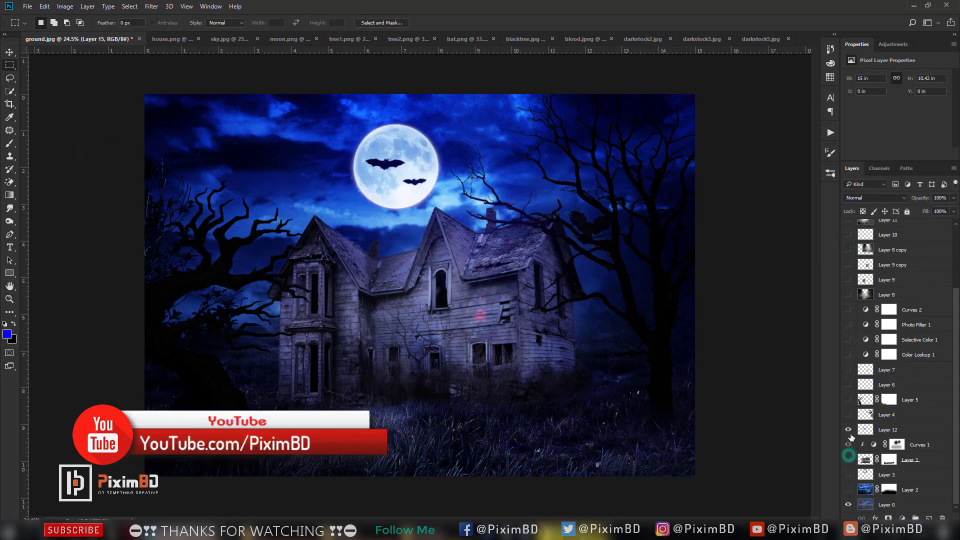
click(848, 430)
scroll(848, 423, up, 5)
click(849, 226)
click(848, 227)
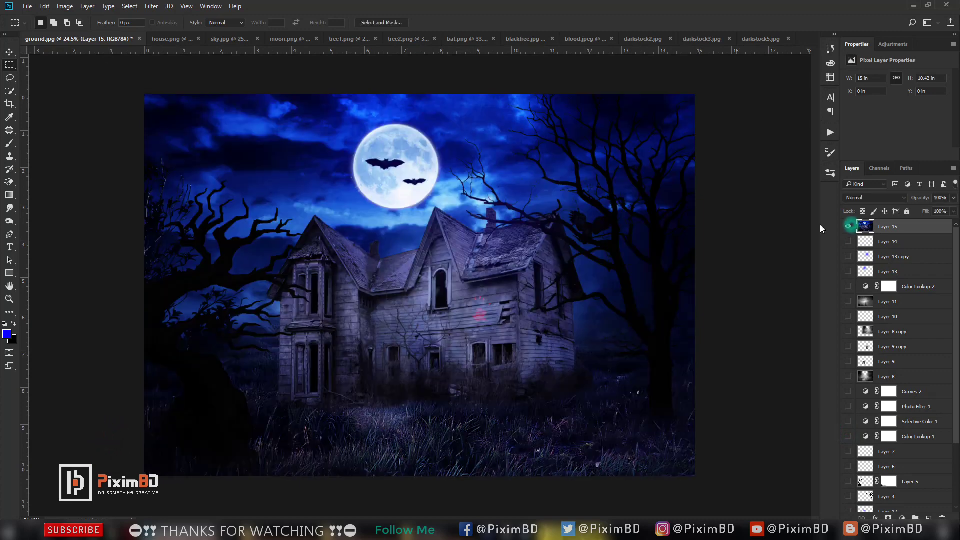
- Duplicate Layer 15 and add a Color Balance adjustment with midtones at cyan-red -17, magenta-green +8 and yellow-blue +27
scroll(522, 235, down, 1)
key(ctrl+j)
click(902, 518)
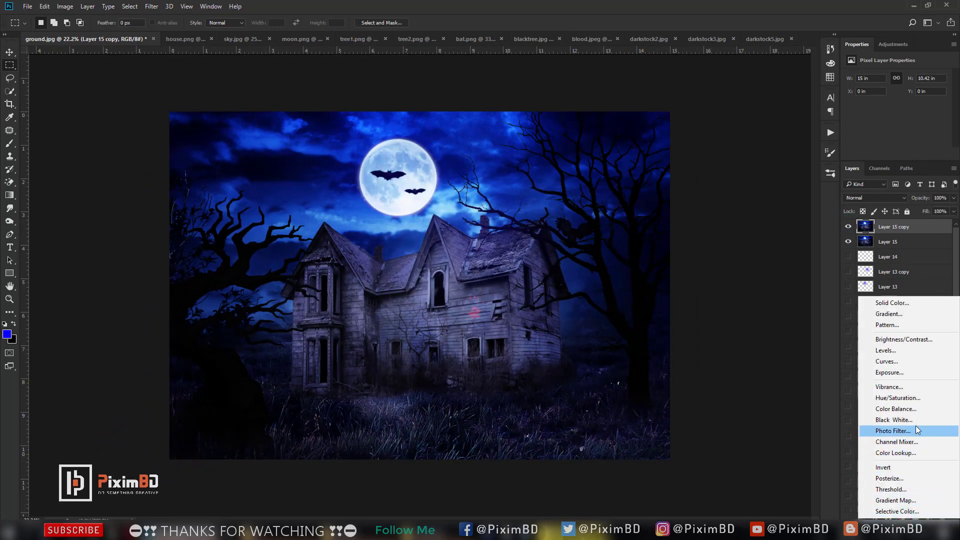
click(910, 409)
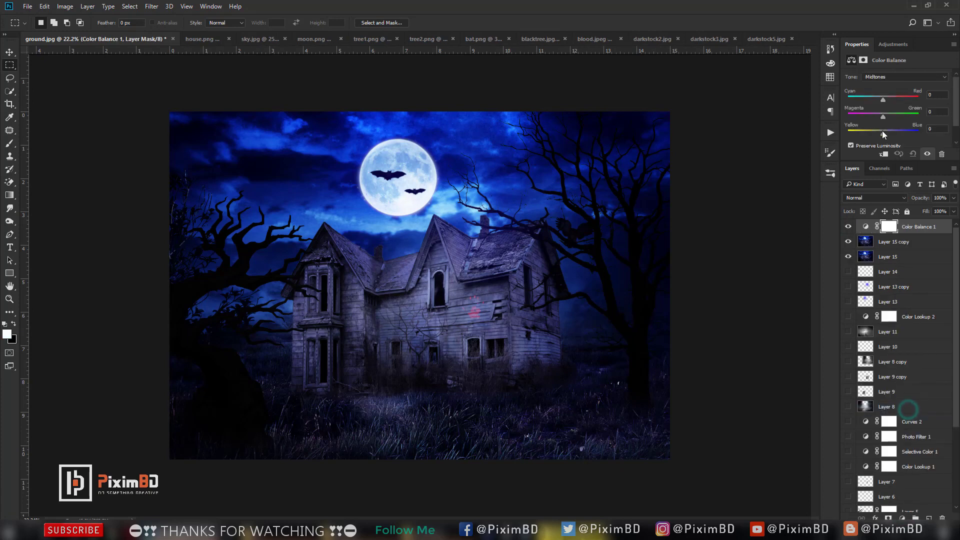
mouse_move(882, 130)
mouse_down()
mouse_move(892, 134)
mouse_move(874, 116)
mouse_move(887, 120)
mouse_up()
drag(883, 100, 877, 104)
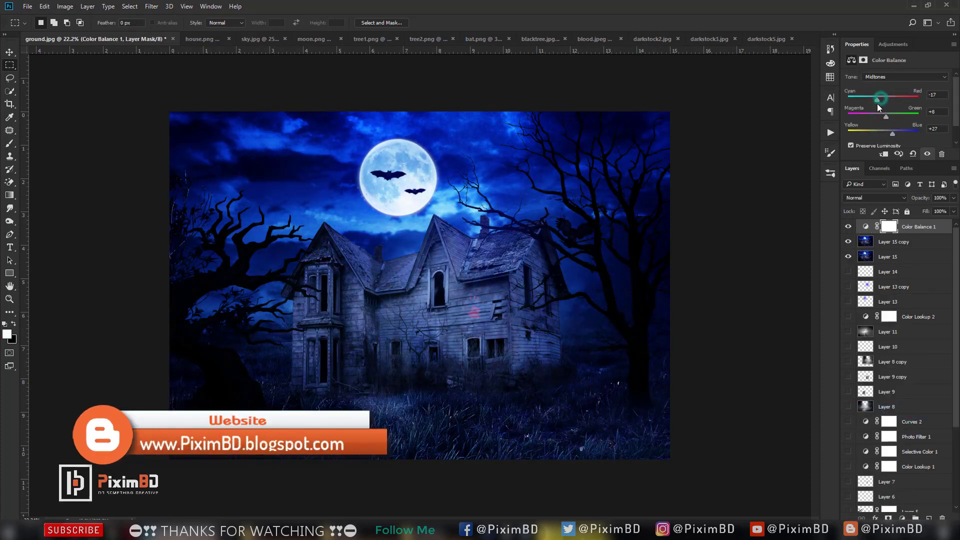
- Add a Color Lookup adjustment above Color Balance 1 using HorrorBlue.3DL and lower its opacity to 21%
click(902, 519)
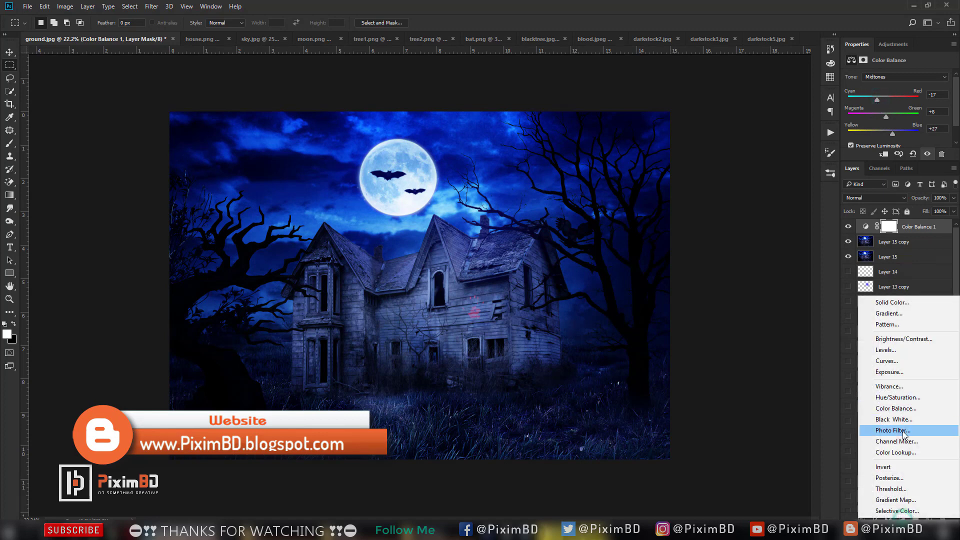
click(900, 451)
click(910, 75)
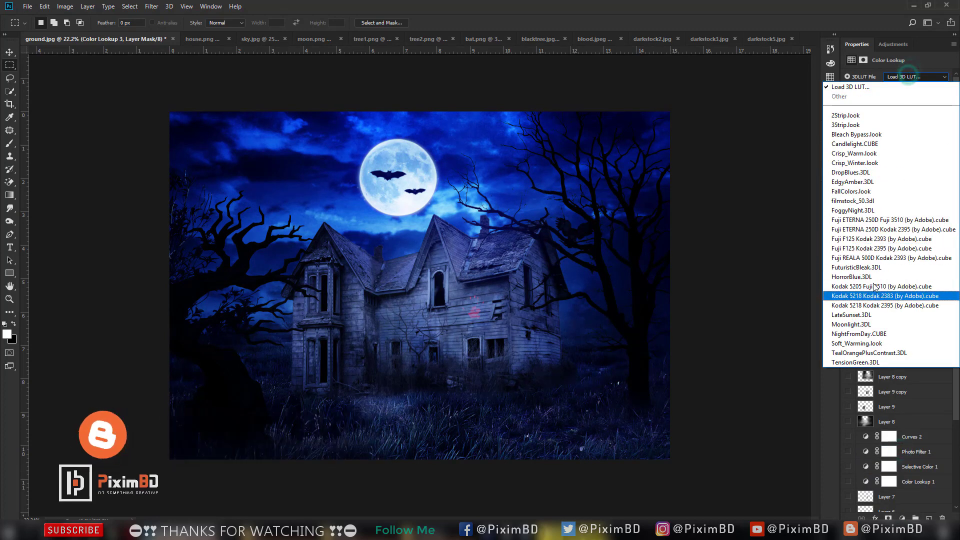
click(872, 282)
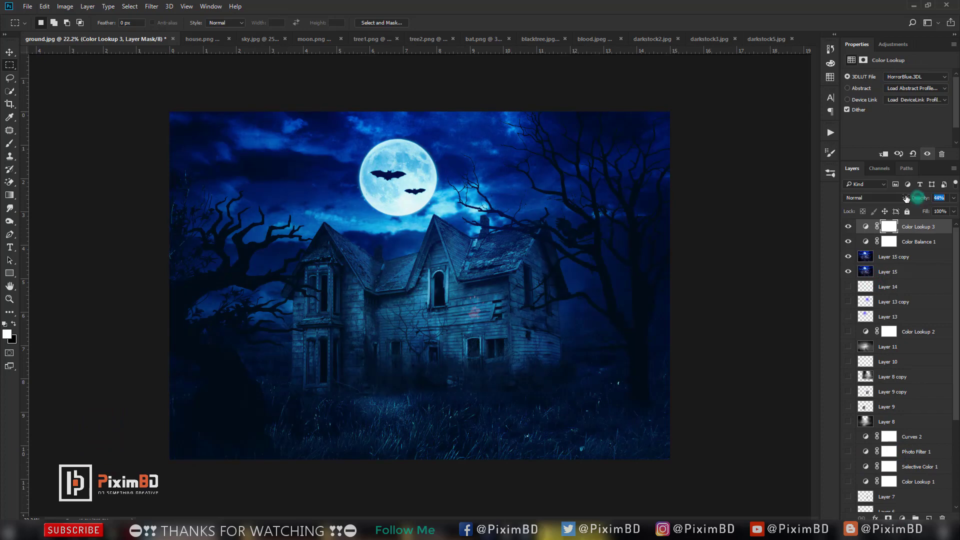
drag(906, 197, 906, 197)
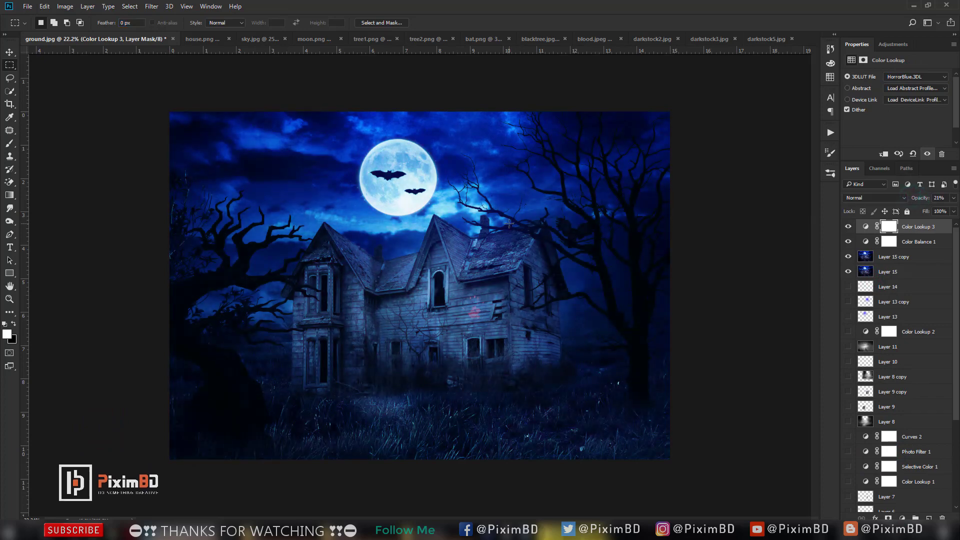
- Add an empty layer and a Color Lookup adjustment using Fuji ETERNA 250D Fuji 3510 at 44% opacity
click(926, 518)
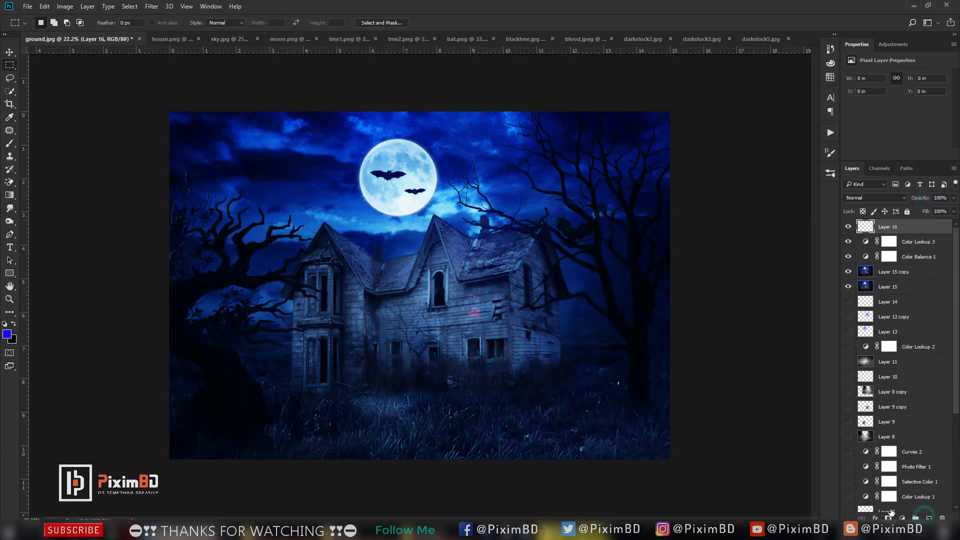
click(903, 517)
click(906, 458)
click(913, 77)
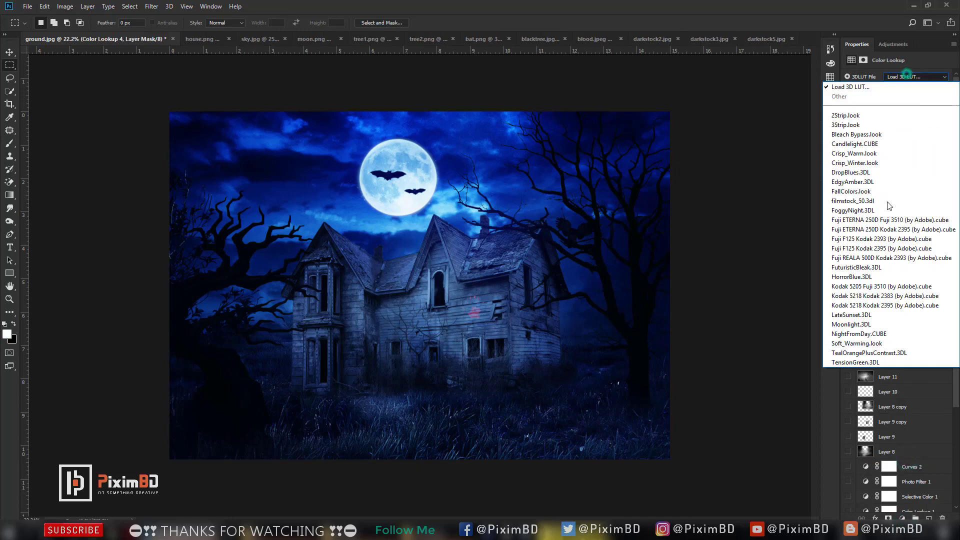
click(905, 219)
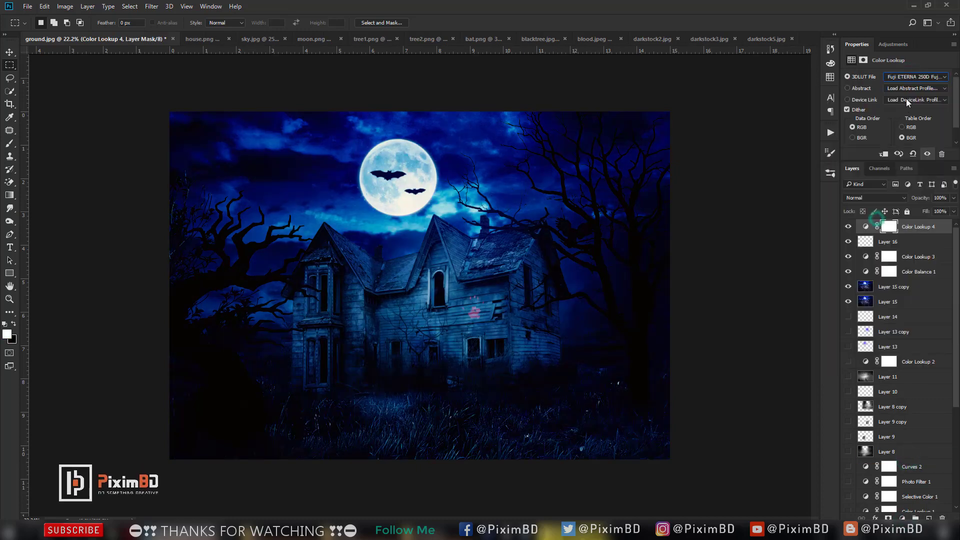
drag(921, 199, 914, 200)
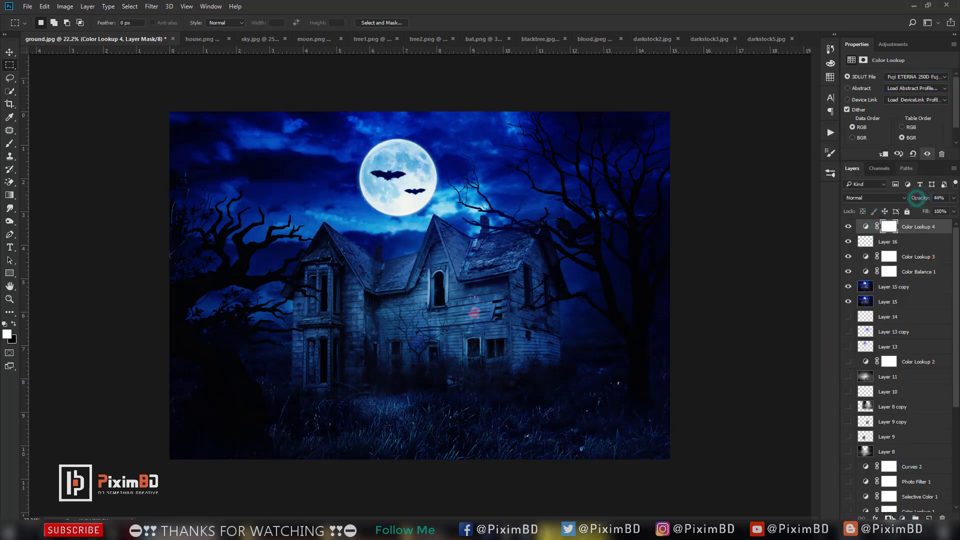
- Add another Color Lookup adjustment, try several film LUTs, settle on Kodak 5218 Kodak 2383, and set its opacity to 18%
click(901, 519)
click(900, 453)
click(914, 76)
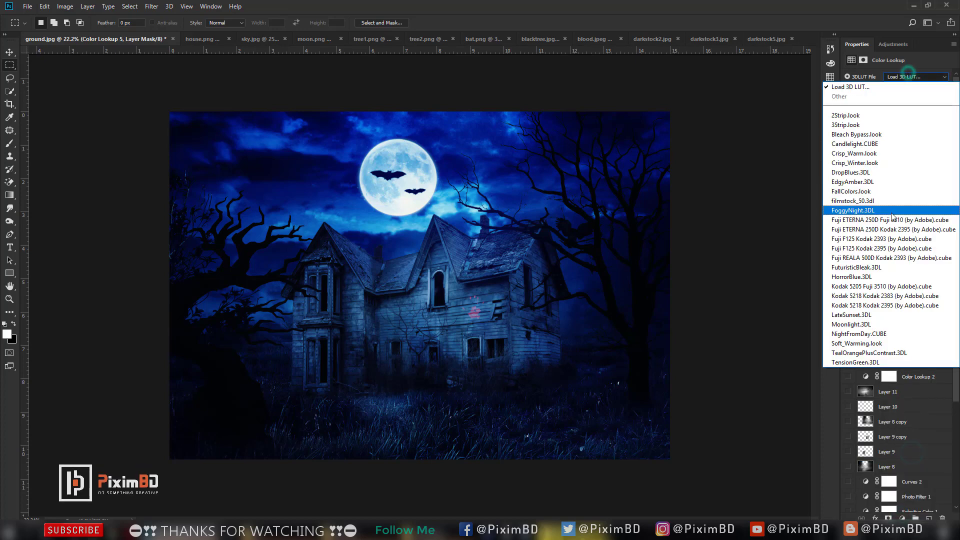
click(885, 226)
click(911, 77)
click(911, 77)
key(Down)
key(Down)
key(Down)
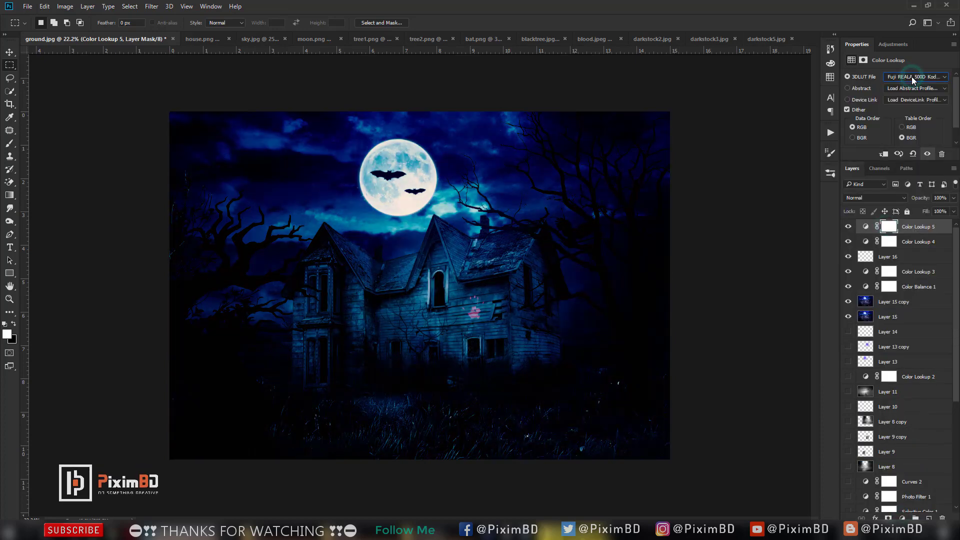
key(Down)
key(Down)
key(Down)
key(Down)
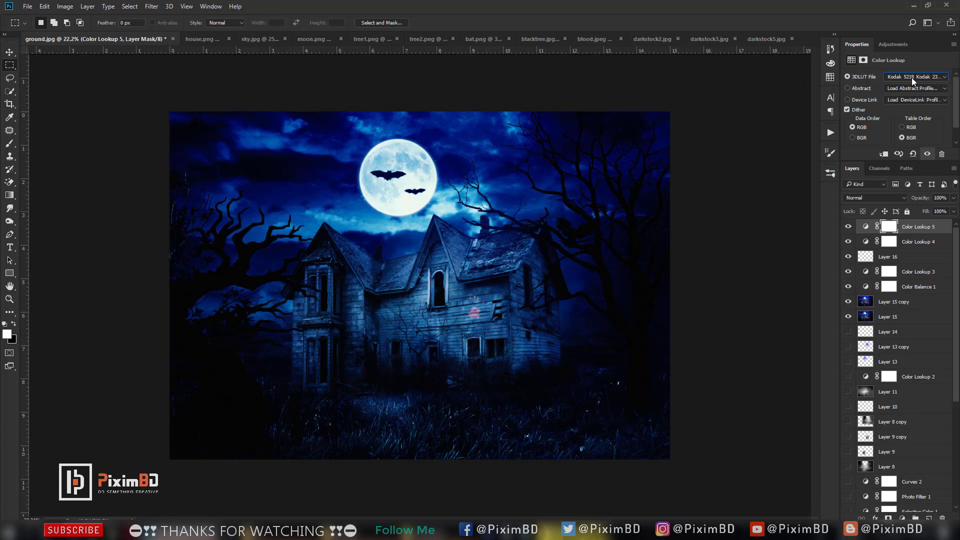
drag(921, 198, 908, 199)
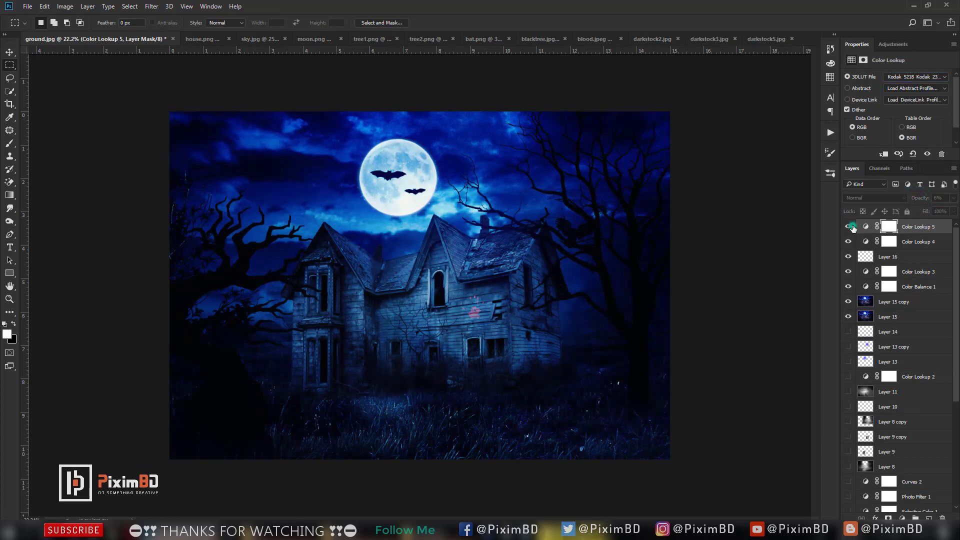
drag(905, 200, 920, 197)
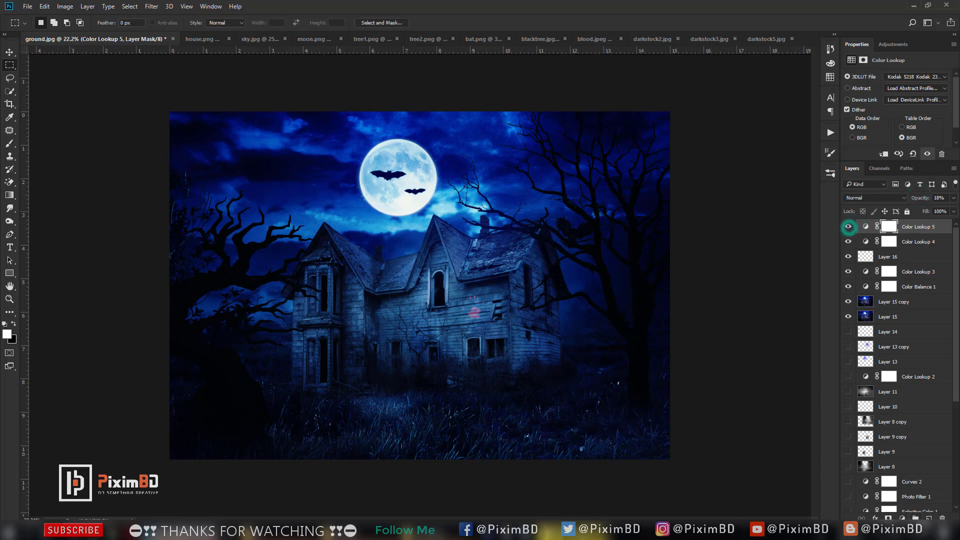
- Add a new layer above Color Lookup 5 and fill it with the merged composite through Apply Image
click(928, 518)
click(64, 6)
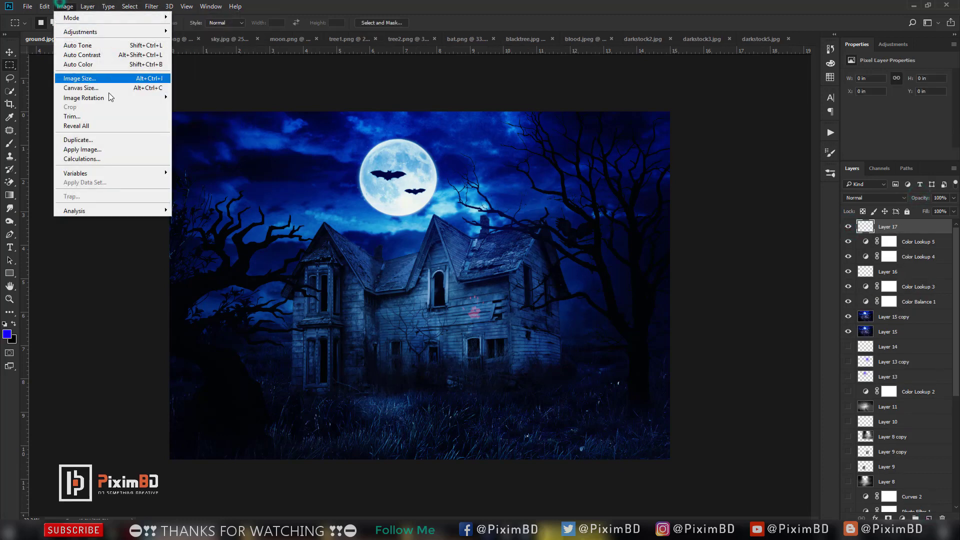
click(100, 140)
click(567, 154)
key(m)
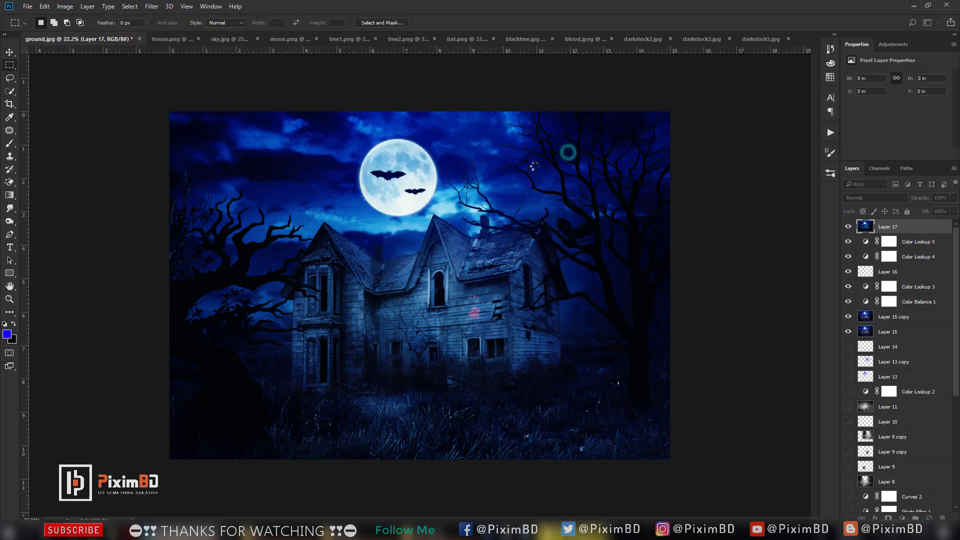
- Hide all layers beneath Layer 17 except the background Layer 0
scroll(427, 239, up, 2)
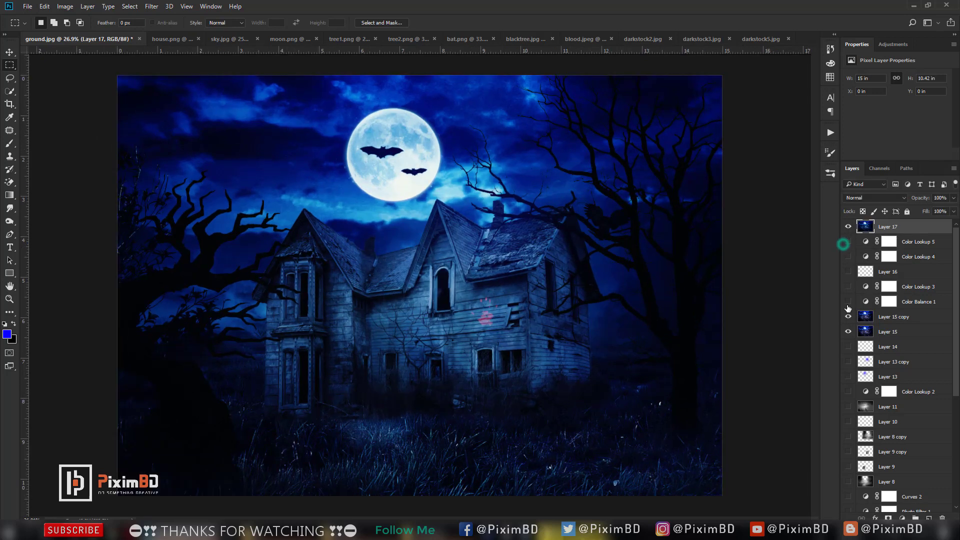
scroll(868, 370, down, 5)
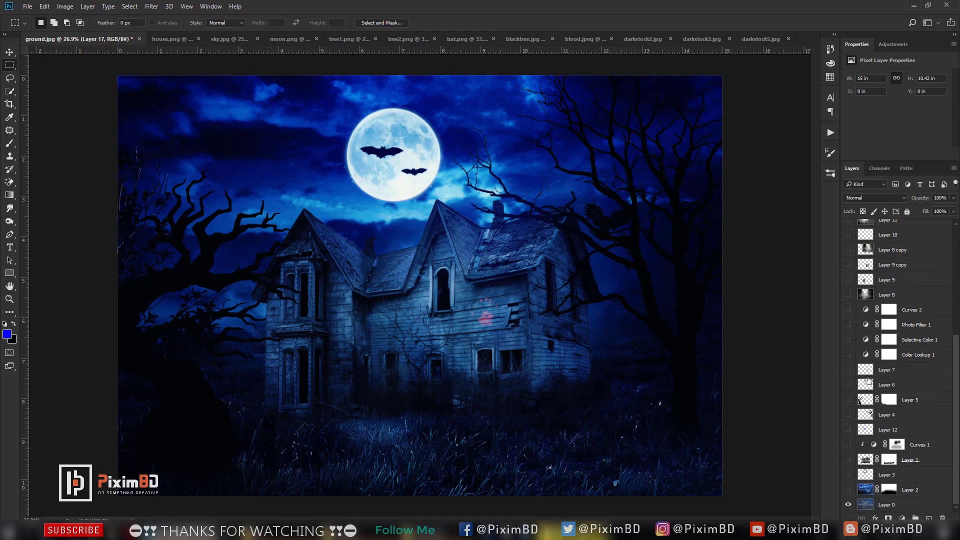
scroll(868, 380, up, 5)
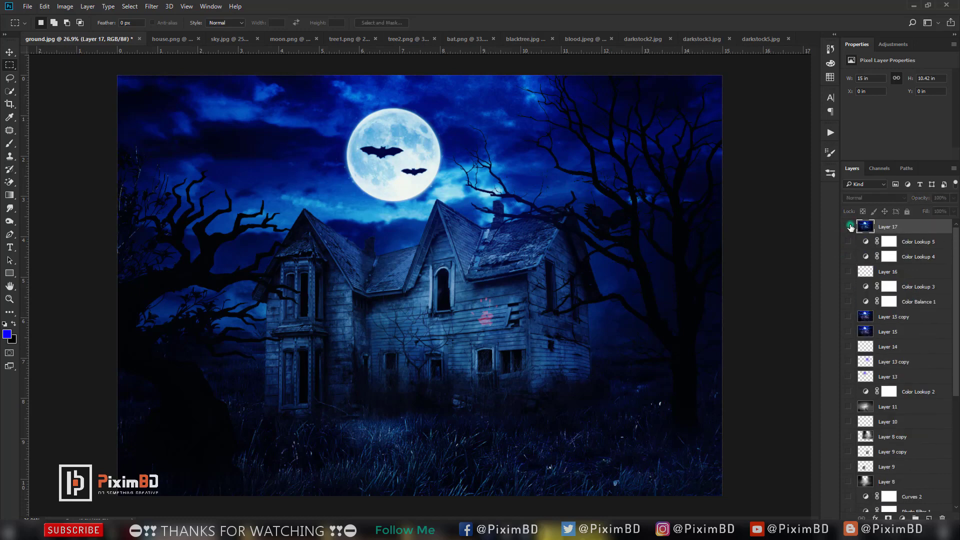
- Toggle Layer 17's visibility repeatedly to compare the finished composite with the original ground photo
click(851, 226)
click(893, 45)
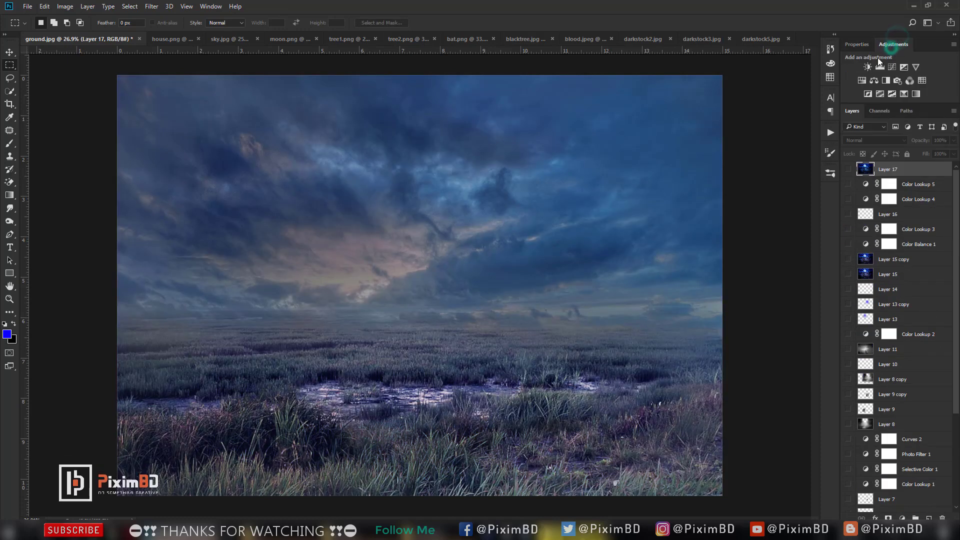
click(847, 170)
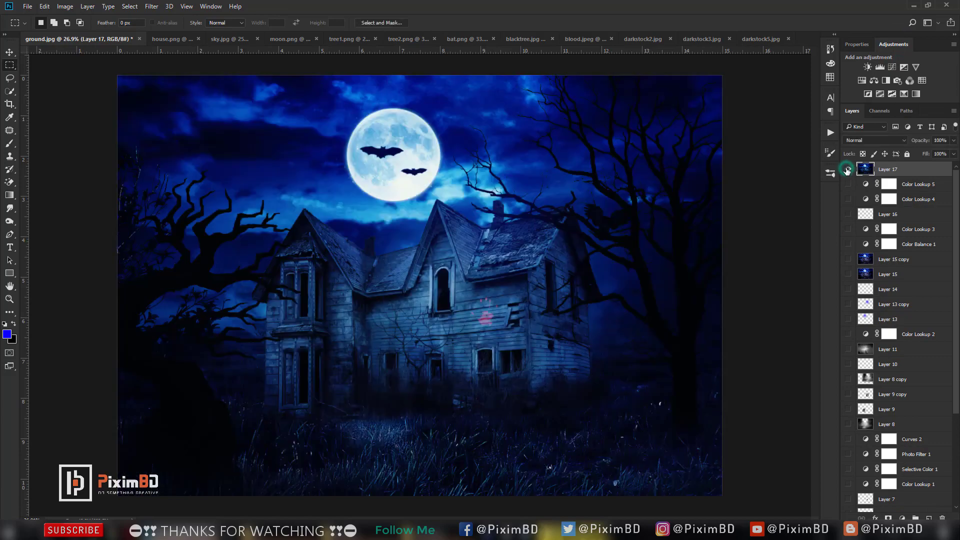
click(846, 170)
click(847, 170)
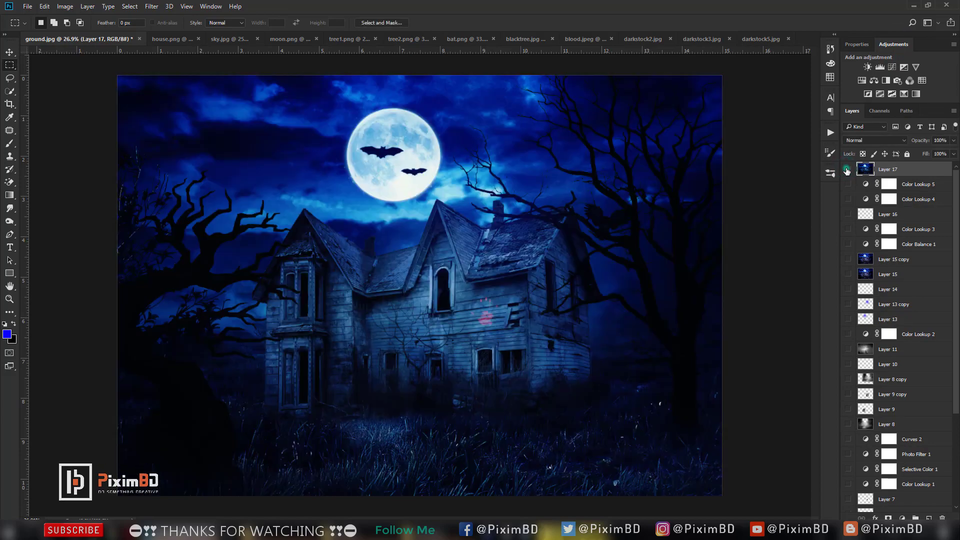
click(847, 170)
click(847, 170)
click(846, 170)
click(846, 170)
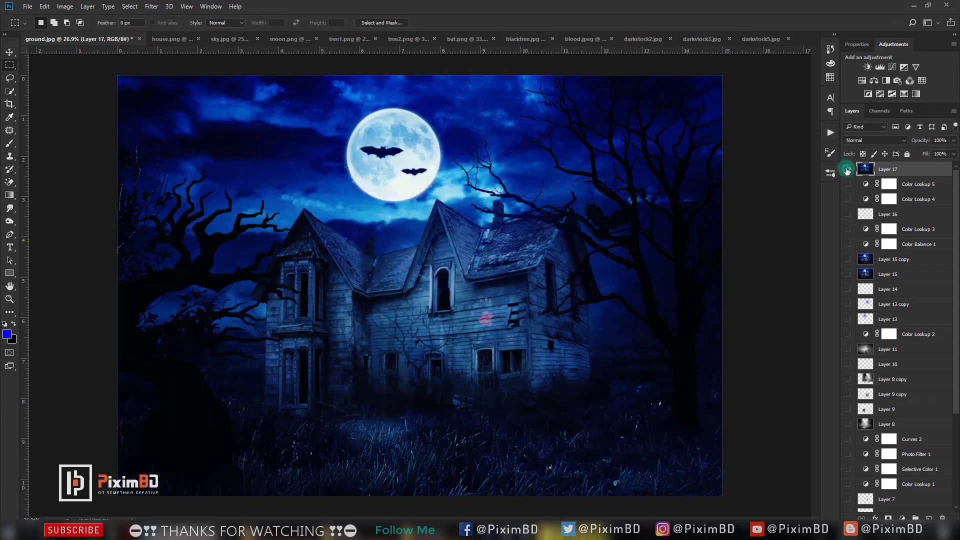
- Hide Layer 17, then make Layer 2, Layer 3, Layer 1 and Curves 1 visible over the background
scroll(527, 329, down, 4)
scroll(527, 328, up, 3)
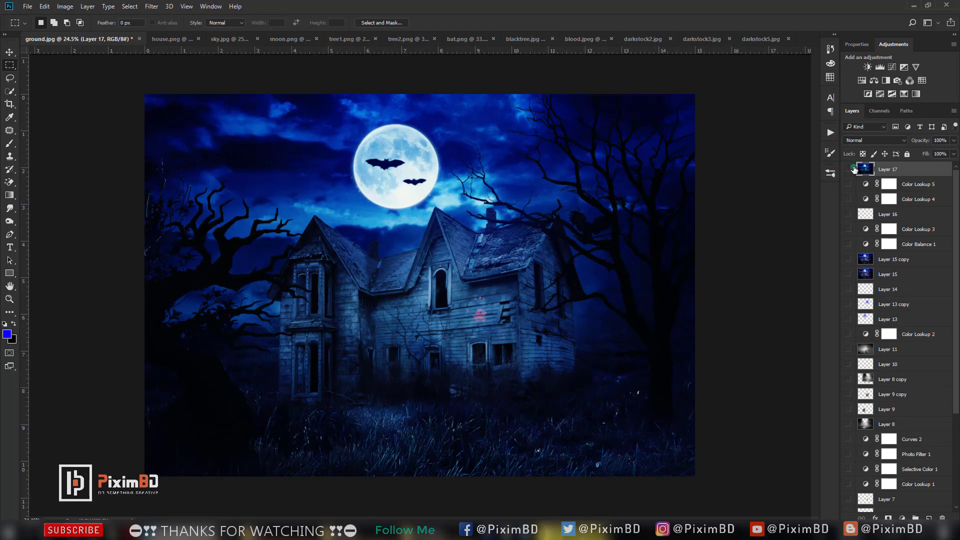
click(853, 170)
scroll(866, 300, down, 5)
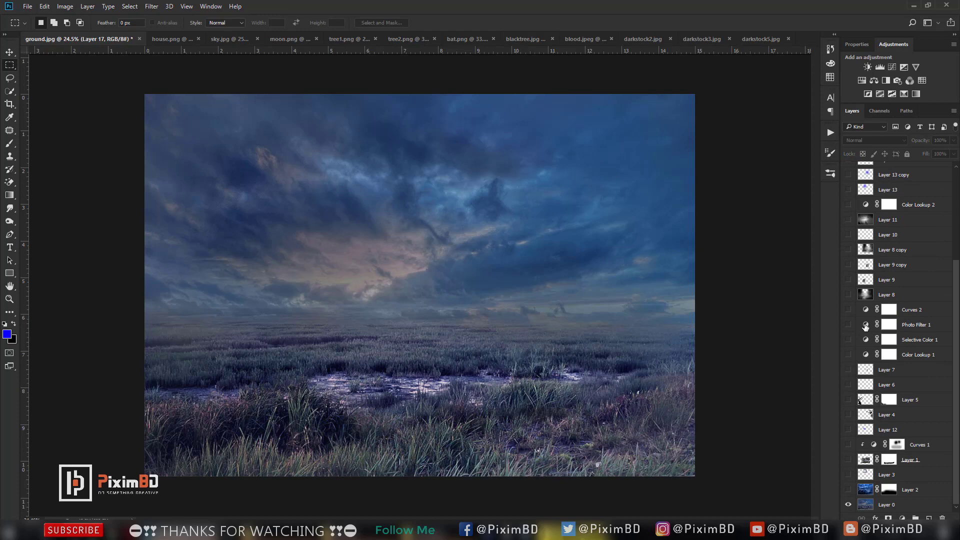
click(848, 489)
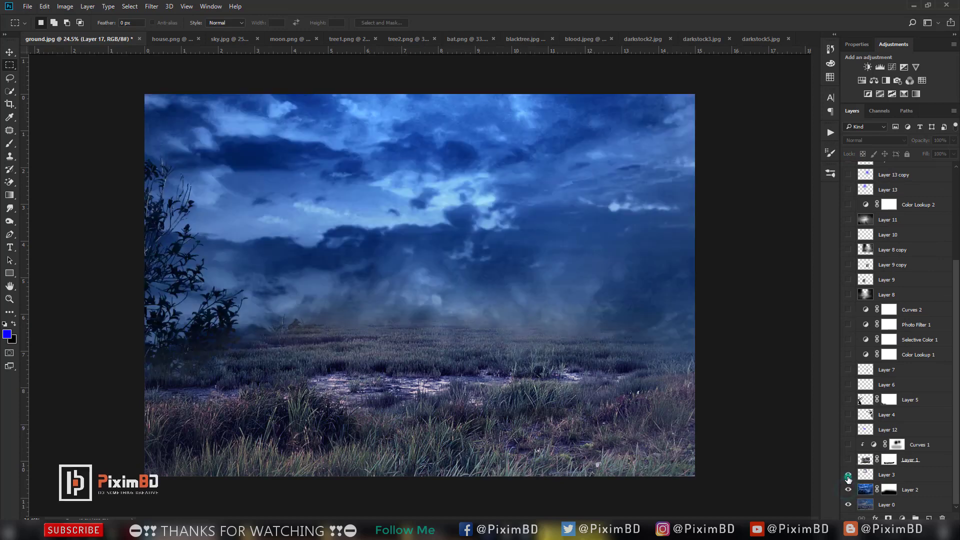
click(848, 474)
click(848, 459)
click(848, 445)
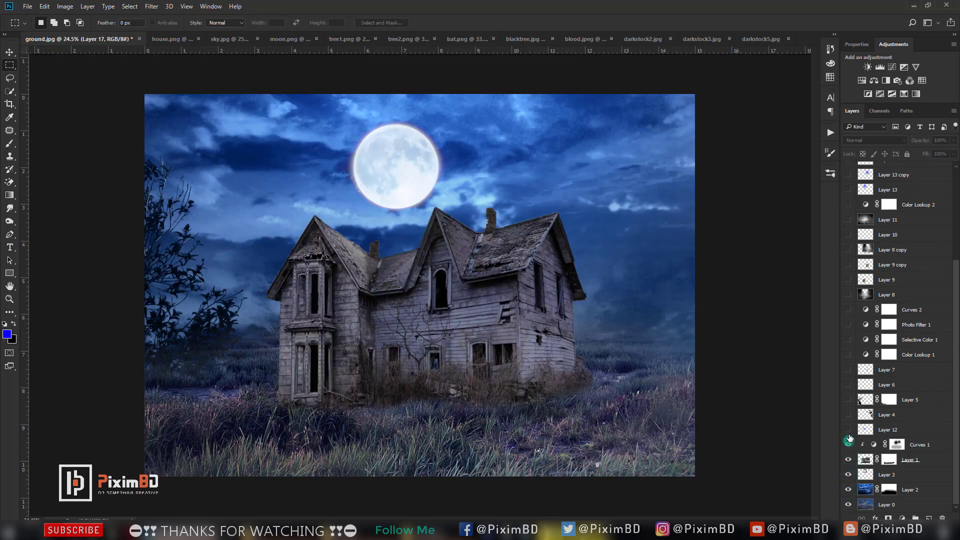
- Make the layers from Layer 12 up through Curves 2 visible one by one, including both trees and the color adjustments
click(848, 429)
click(849, 414)
click(849, 399)
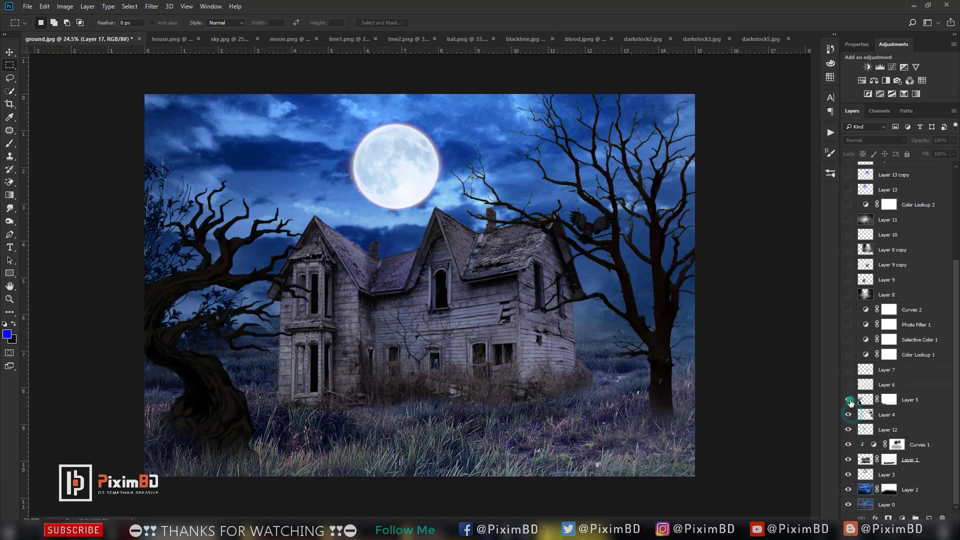
click(849, 384)
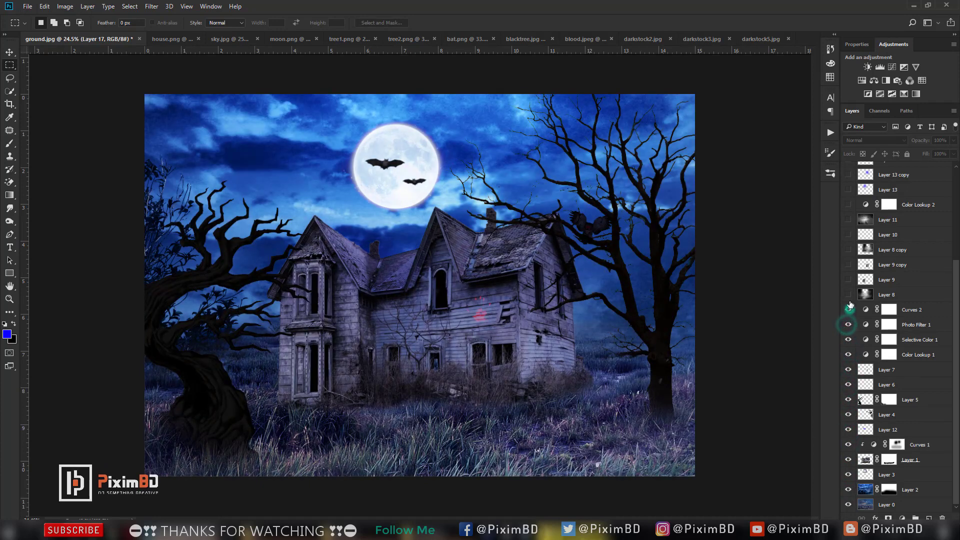
- Turn on visibility for the layers from Layer 8 up through Layer 13 copy, working upward through the stack
click(848, 295)
click(849, 279)
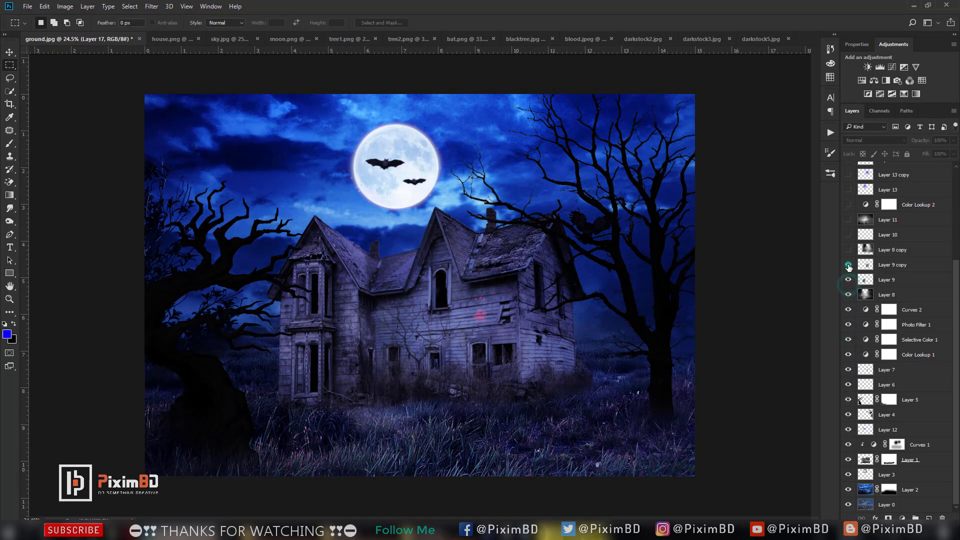
click(849, 265)
click(848, 249)
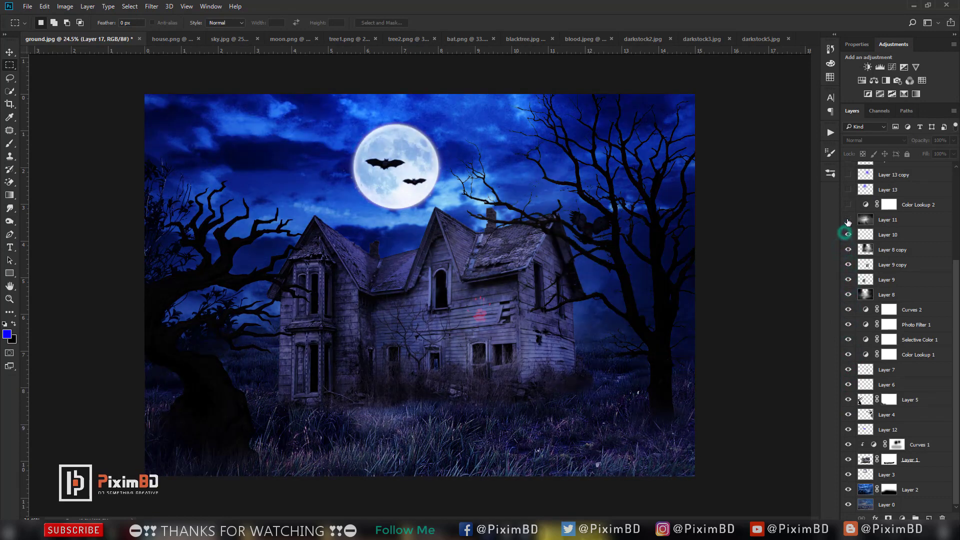
click(848, 220)
click(848, 190)
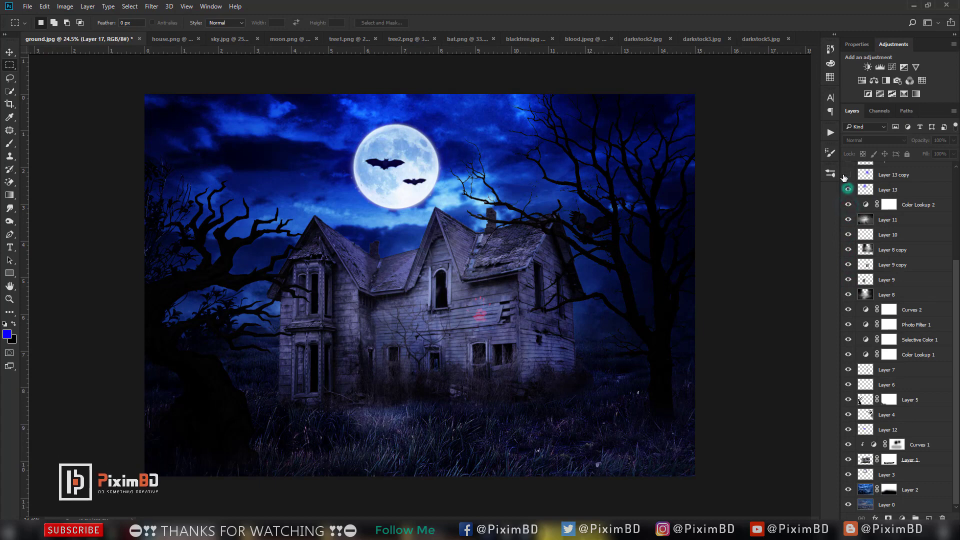
click(848, 174)
- Show the remaining layers from Layer 14 up to the merged Layer 17
scroll(880, 255, up, 3)
scroll(880, 255, up, 1)
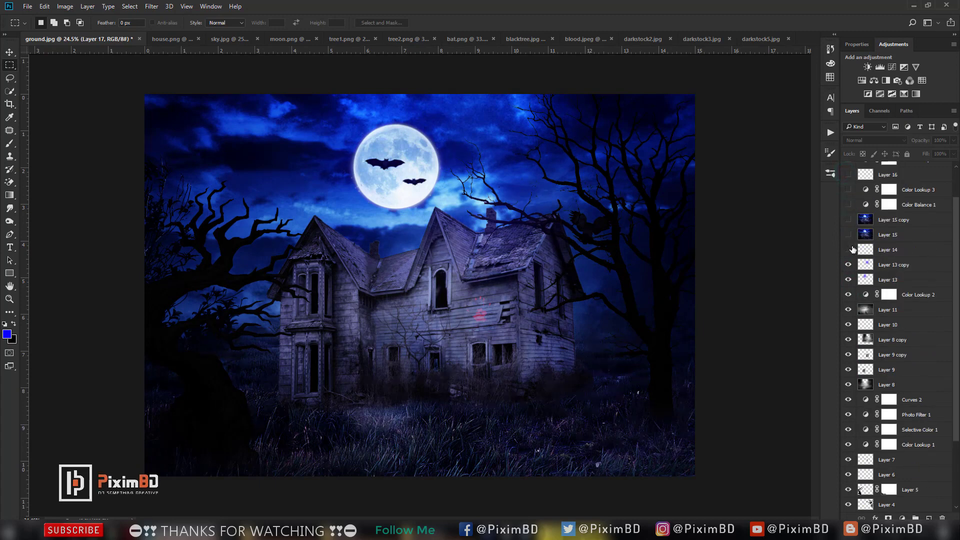
click(848, 234)
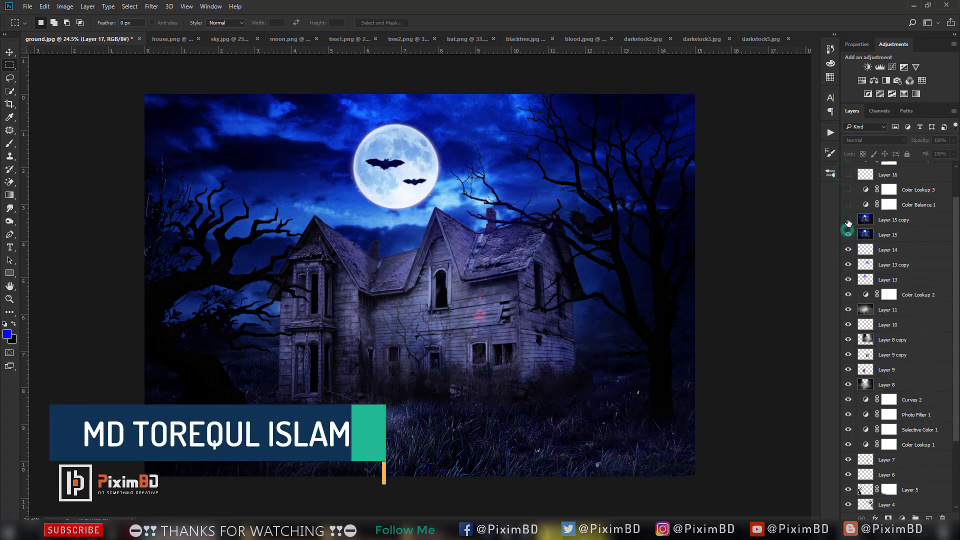
click(848, 220)
scroll(855, 245, up, 3)
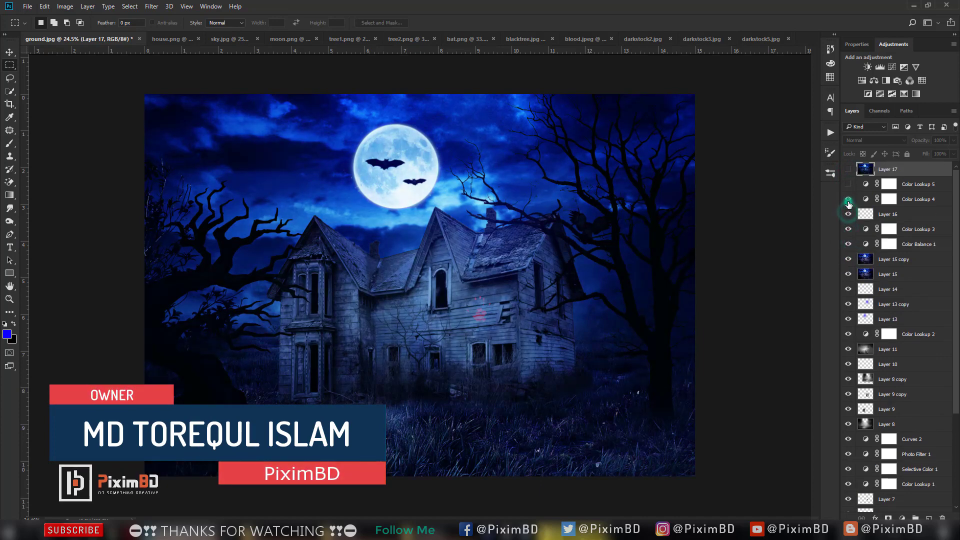
click(848, 184)
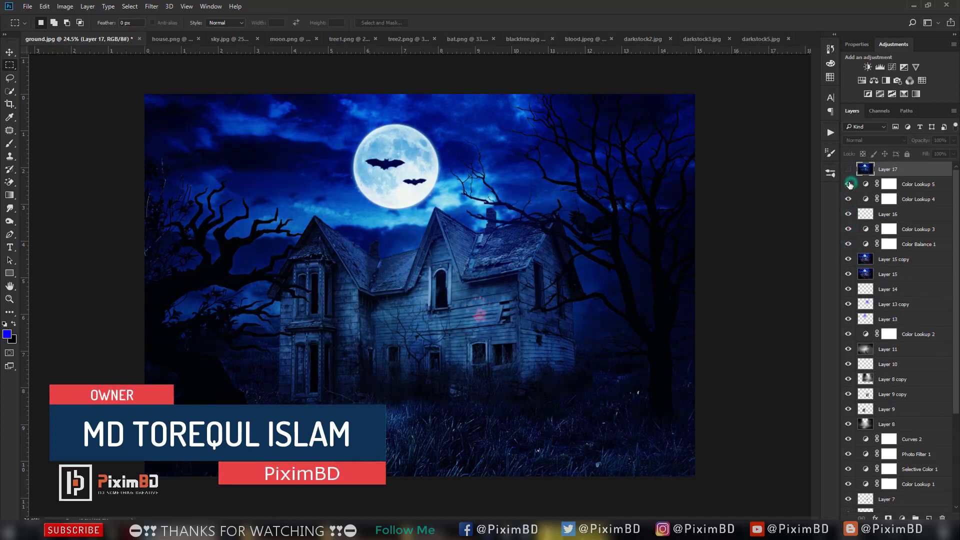
click(849, 169)
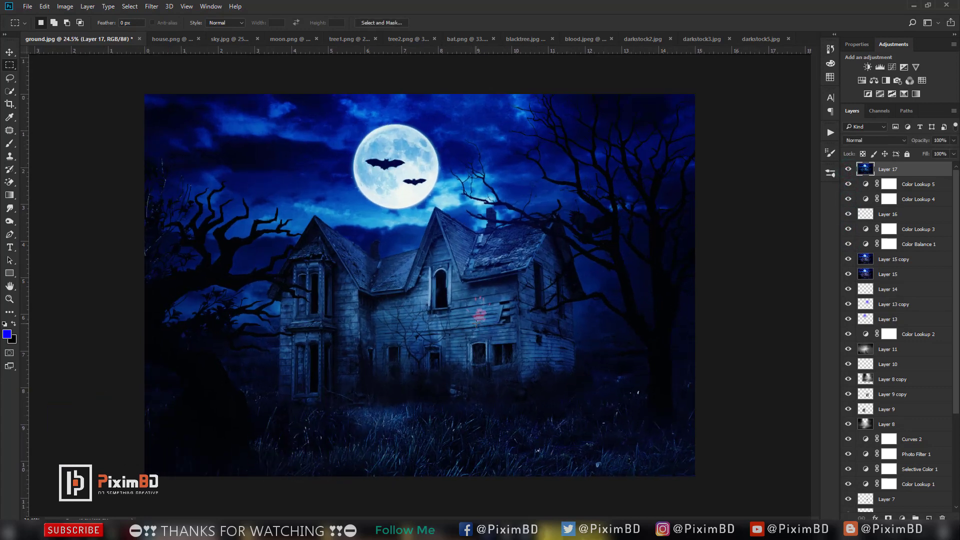
- Save the finished composite as a baseline standard JPEG at maximum quality 12, and minimize the editor to the desktop
key(ctrl+shift+s)
key(Return)
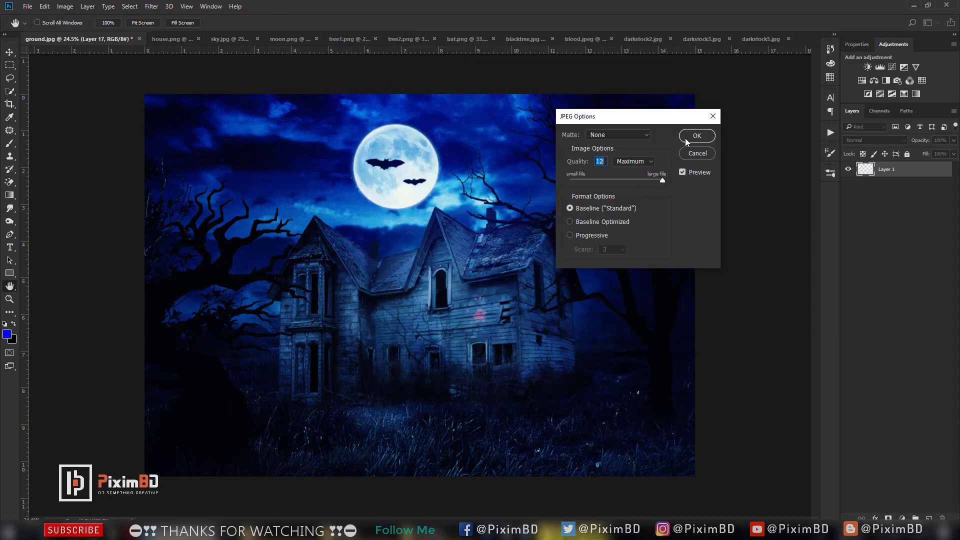
click(696, 136)
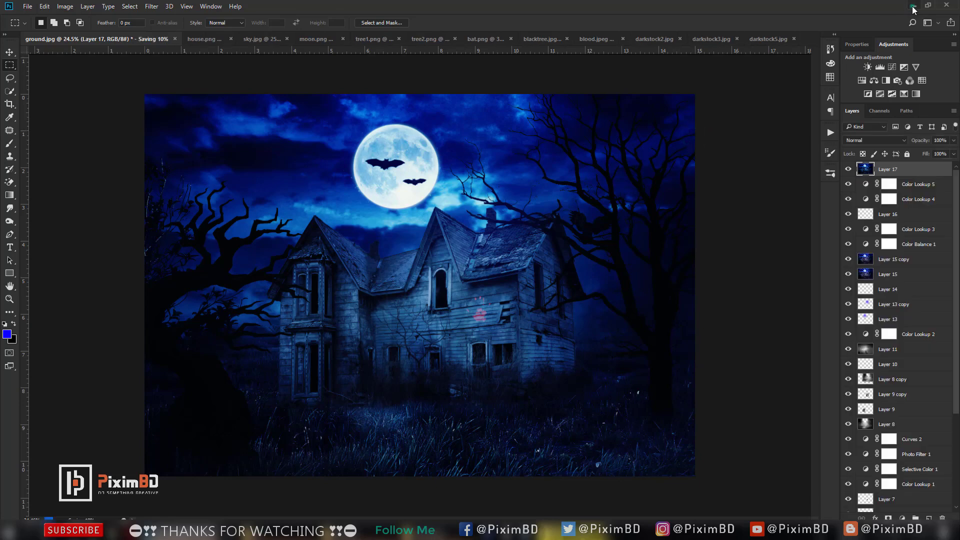
click(911, 6)
click(567, 85)
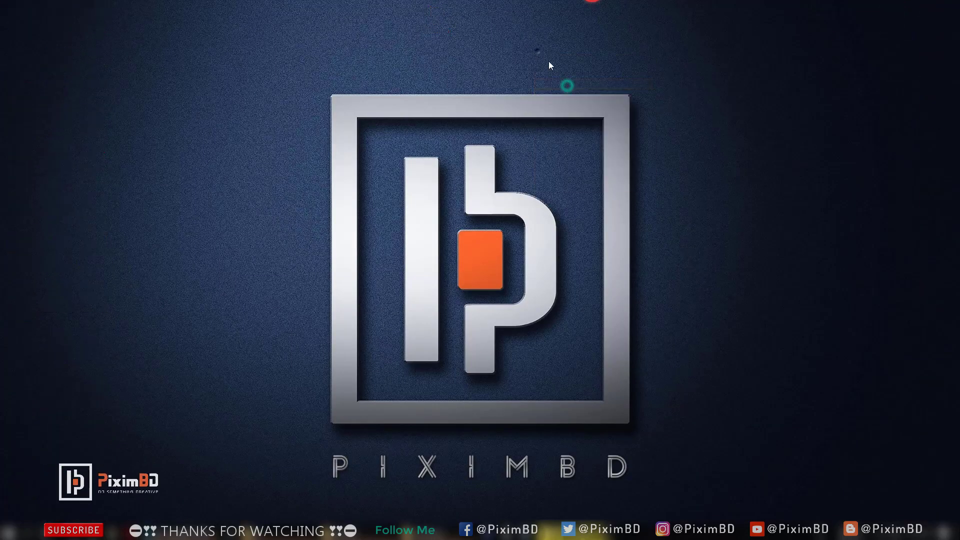
right_click(534, 54)
click(561, 83)
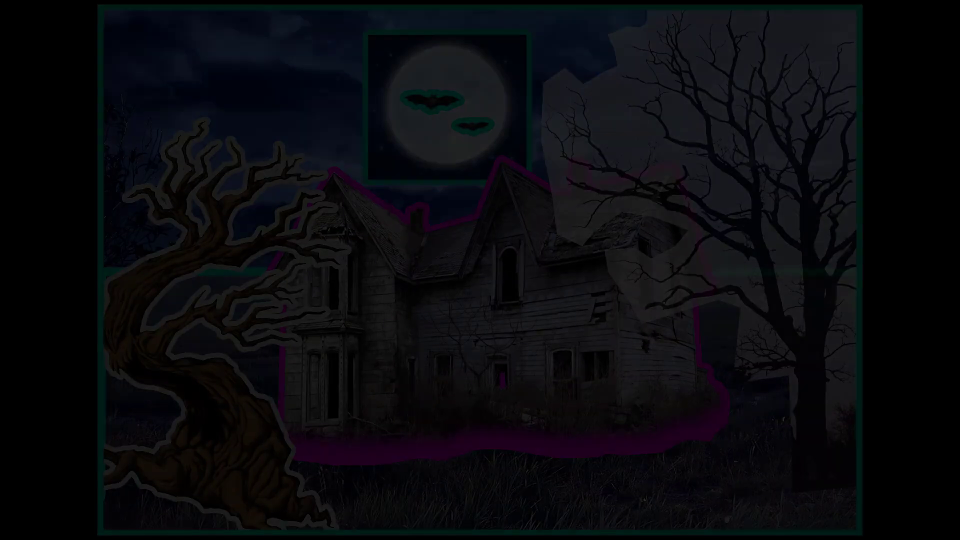